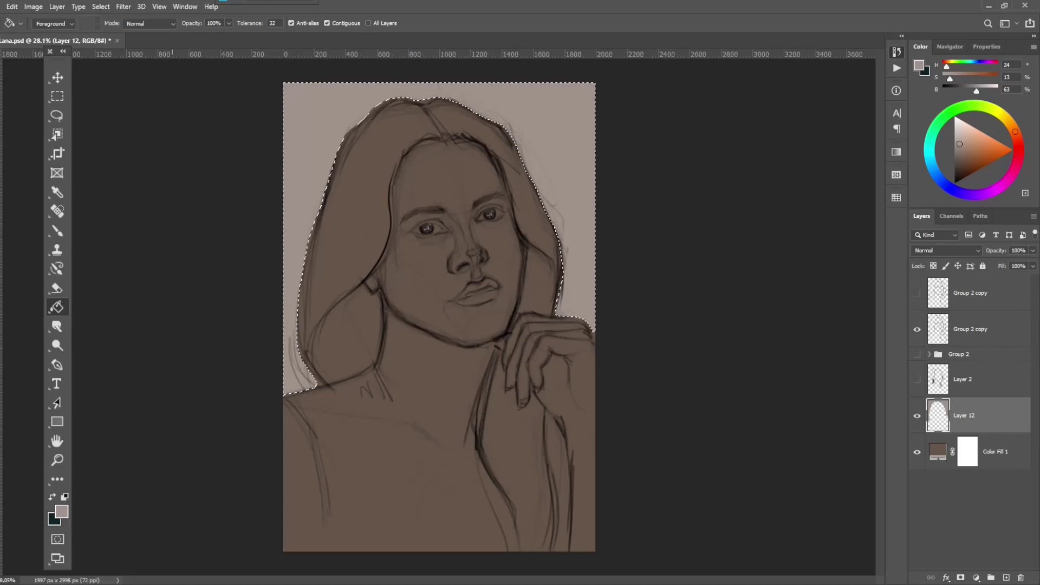
Invert the selection and fill the figure with a light-brown skin tone on a new layer
{"action": "key", "text": "ctrl+shift+i"}
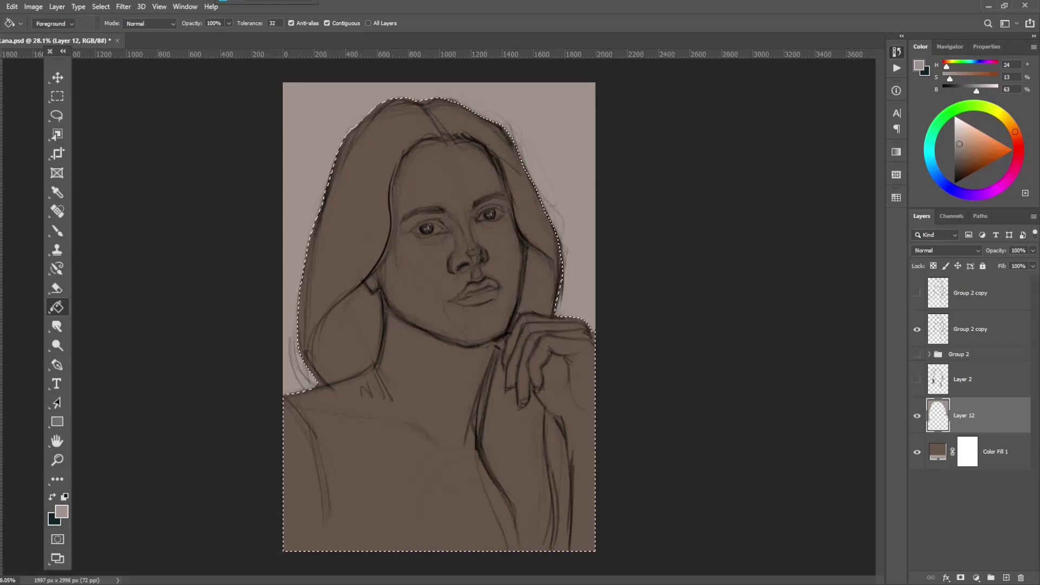
{"action": "left_click", "coordinate": [1005, 577]}
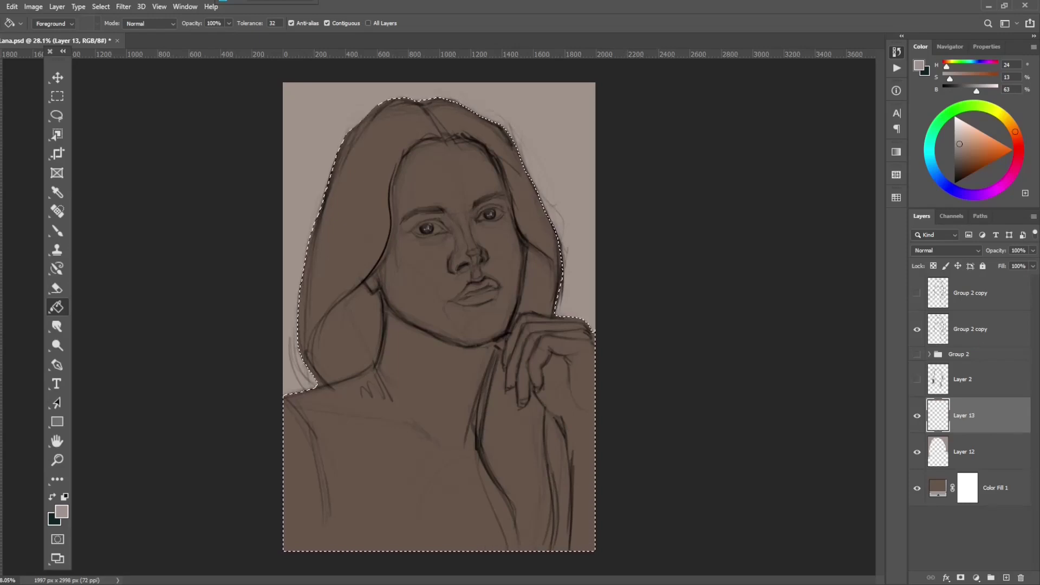
{"action": "left_click_drag", "start_coordinate": [959, 144], "coordinate": [963, 150]}
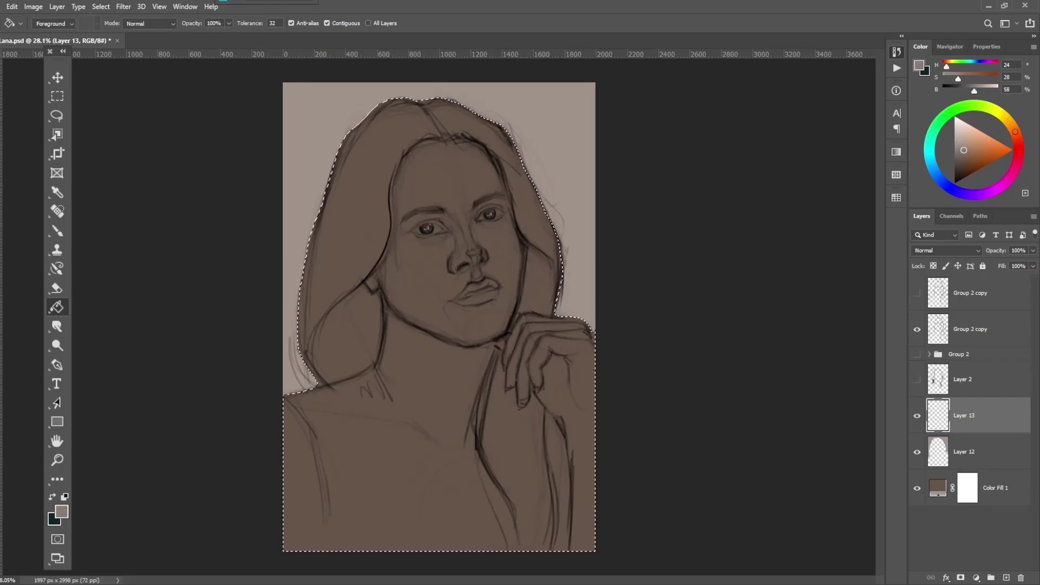
{"action": "key", "text": "alt+BackSpace"}
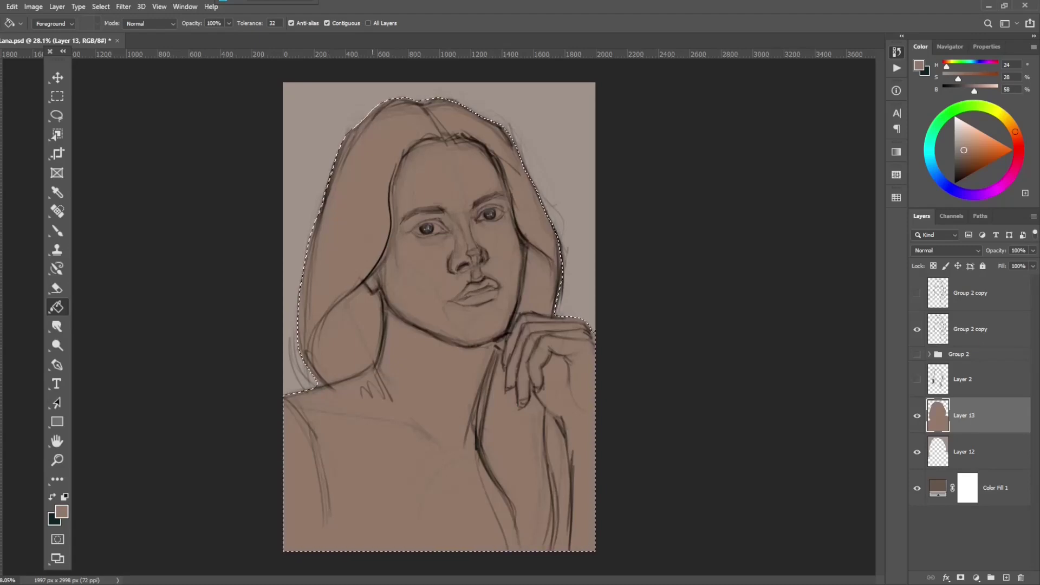
Adjust the brown's hue and lightness several times, refilling the figure until the skin tone looks right
{"action": "left_click_drag", "start_coordinate": [964, 150], "coordinate": [967, 155]}
{"action": "key", "text": "alt+BackSpace"}
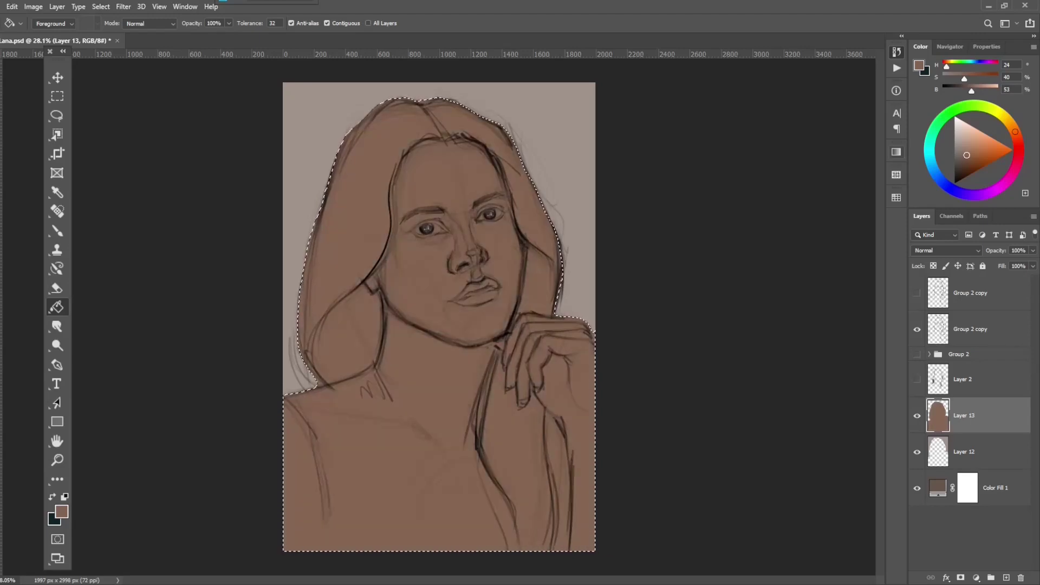
{"action": "left_click_drag", "start_coordinate": [1015, 132], "coordinate": [1013, 128]}
{"action": "left_click_drag", "start_coordinate": [967, 156], "coordinate": [963, 150]}
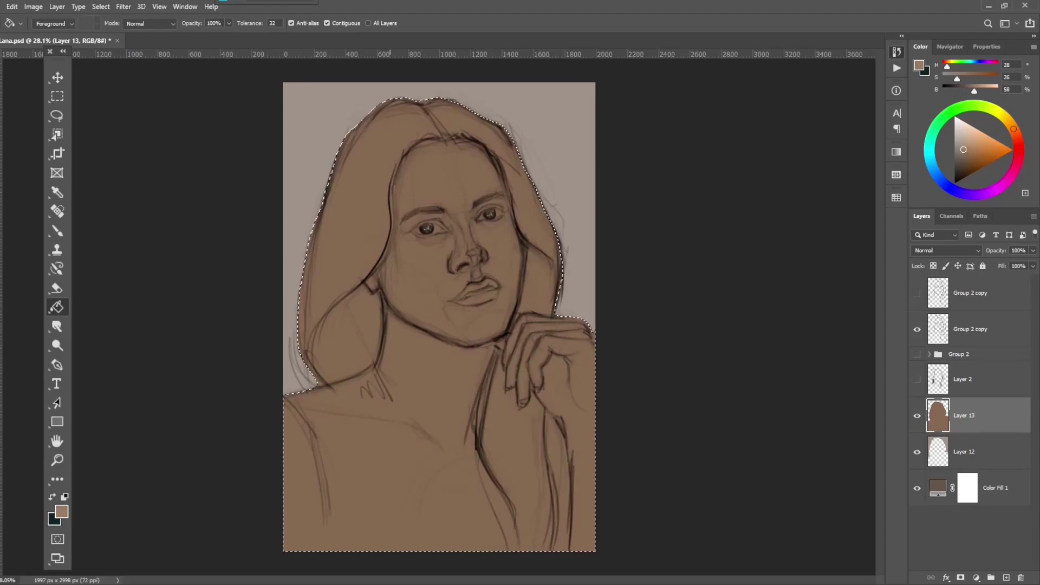
{"action": "key", "text": "alt+BackSpace"}
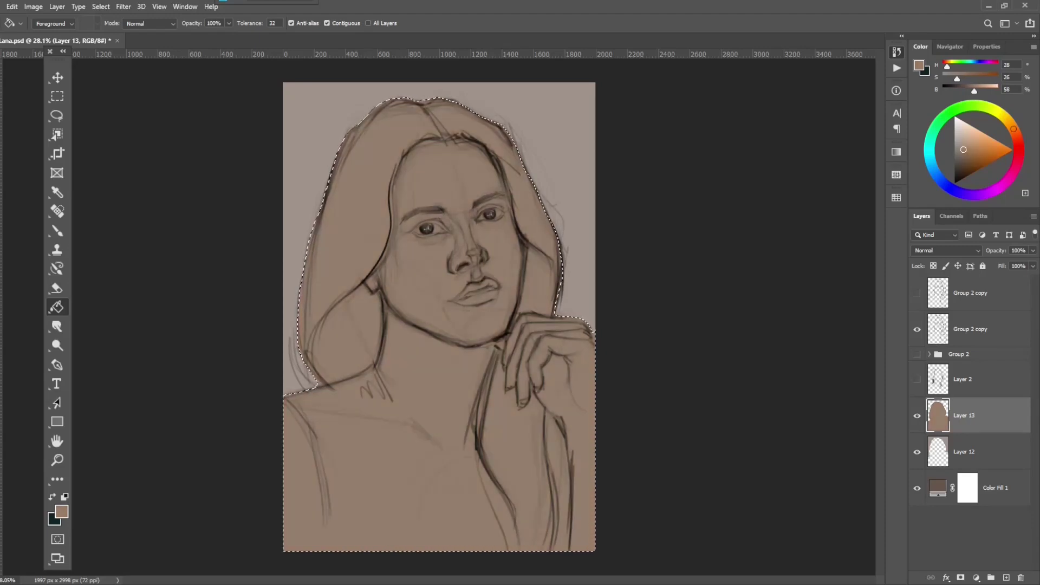
{"action": "left_click_drag", "start_coordinate": [963, 150], "coordinate": [962, 157]}
{"action": "key", "text": "alt+BackSpace"}
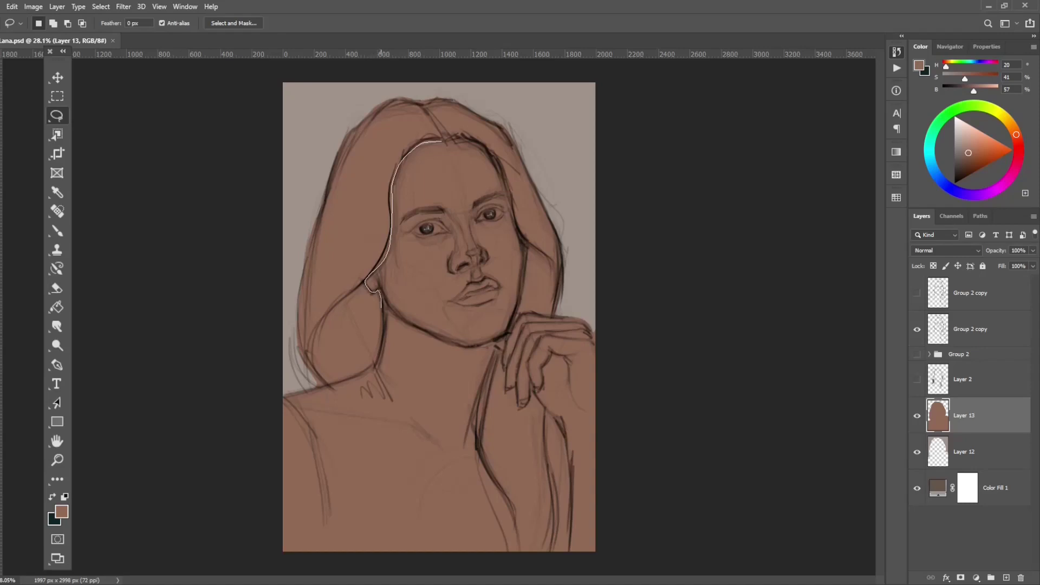
Lasso the hair from its outer edge down to the shoulder and back along the jaw to the hairline
{"action": "mouse_move", "coordinate": [373, 368]}
{"action": "left_mouse_down"}
{"action": "mouse_move", "coordinate": [348, 379]}
{"action": "mouse_move", "coordinate": [297, 336]}
{"action": "mouse_move", "coordinate": [295, 302]}
{"action": "mouse_move", "coordinate": [310, 192]}
{"action": "mouse_move", "coordinate": [346, 120]}
{"action": "mouse_move", "coordinate": [390, 89]}
{"action": "mouse_move", "coordinate": [479, 102]}
{"action": "mouse_move", "coordinate": [515, 132]}
{"action": "mouse_move", "coordinate": [567, 251]}
{"action": "mouse_move", "coordinate": [567, 286]}
{"action": "left_mouse_up"}
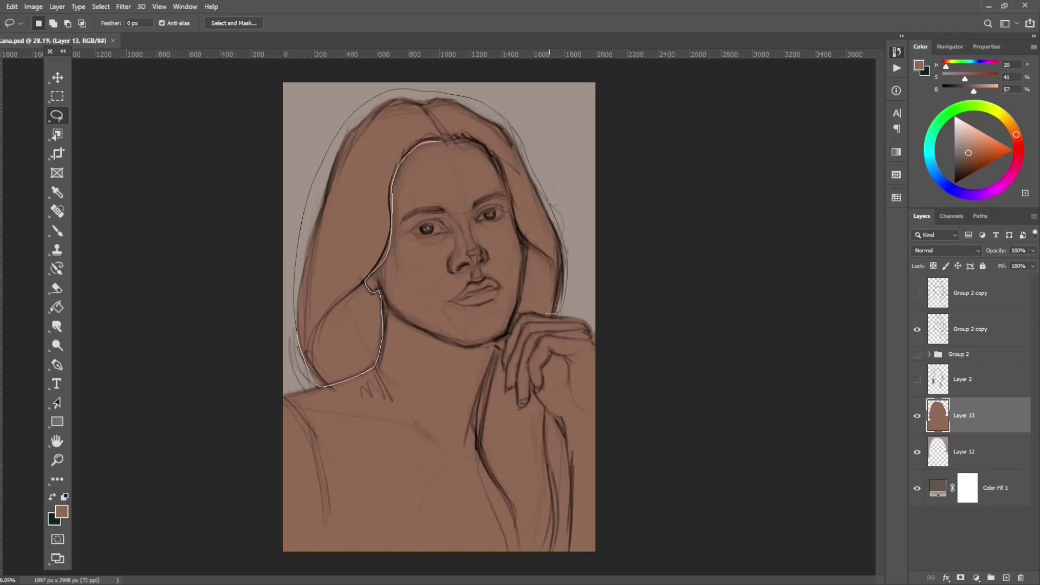
{"action": "left_click_drag", "start_coordinate": [525, 313], "coordinate": [520, 314]}
{"action": "mouse_move", "coordinate": [498, 171]}
{"action": "left_mouse_down"}
{"action": "mouse_move", "coordinate": [491, 157]}
{"action": "mouse_move", "coordinate": [439, 141]}
{"action": "left_mouse_up"}
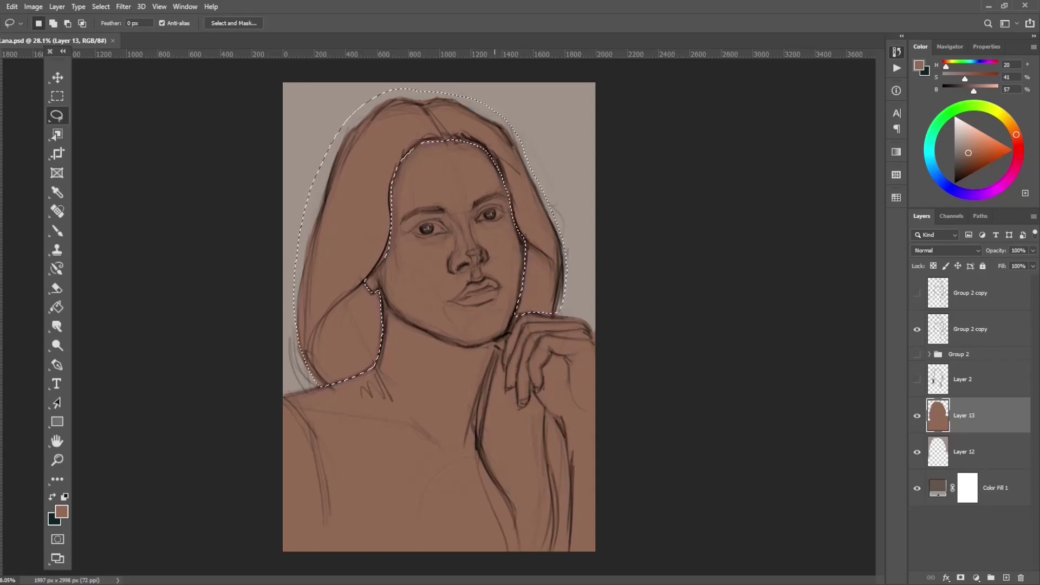
Add the hair strand beside the arm, down to the canvas bottom, to the selection and create a new hair layer
{"action": "key", "text": "alt"}
{"action": "key", "text": "shift"}
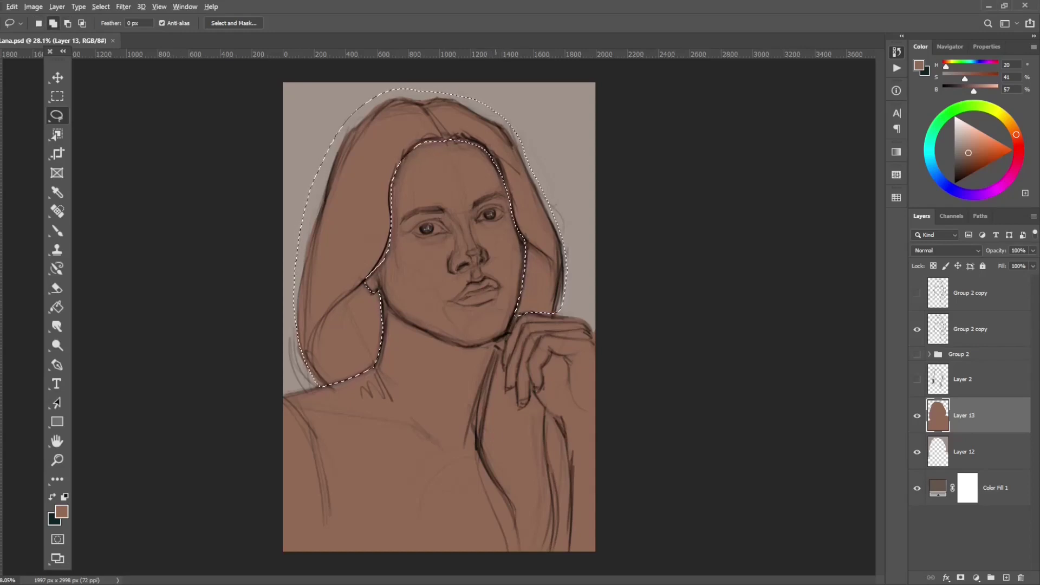
{"action": "left_click_drag", "start_coordinate": [491, 364], "coordinate": [480, 391]}
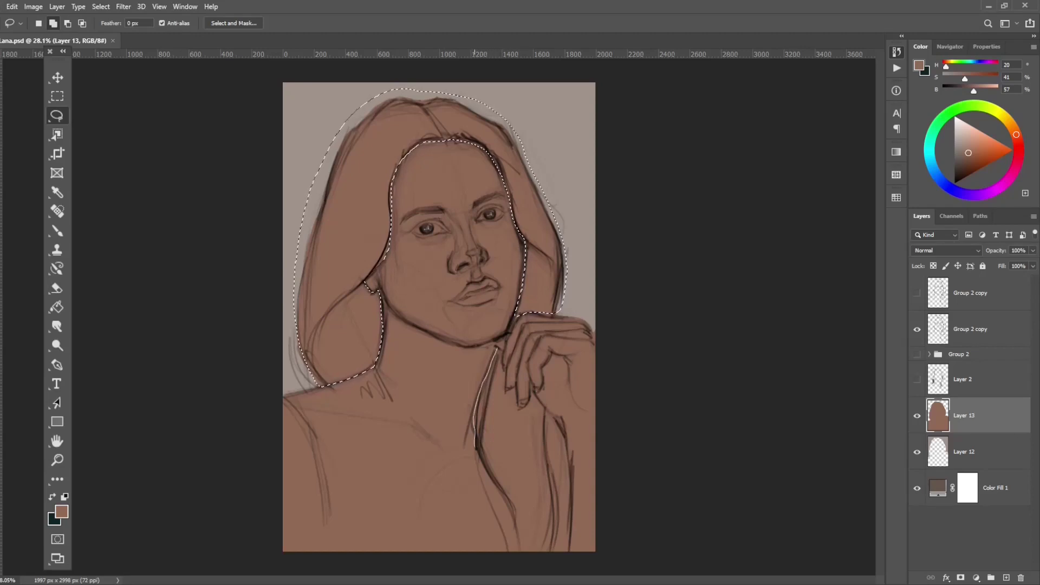
{"action": "mouse_move", "coordinate": [485, 467]}
{"action": "left_mouse_down"}
{"action": "mouse_move", "coordinate": [518, 544]}
{"action": "mouse_move", "coordinate": [539, 550]}
{"action": "left_mouse_up"}
{"action": "left_click_drag", "start_coordinate": [555, 538], "coordinate": [545, 429]}
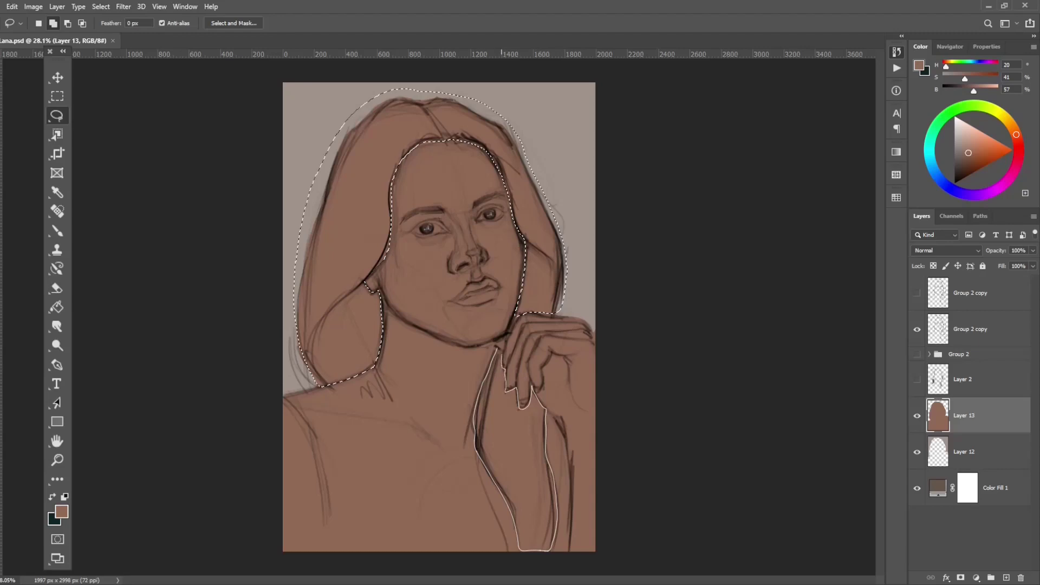
{"action": "left_click_drag", "start_coordinate": [501, 358], "coordinate": [497, 350]}
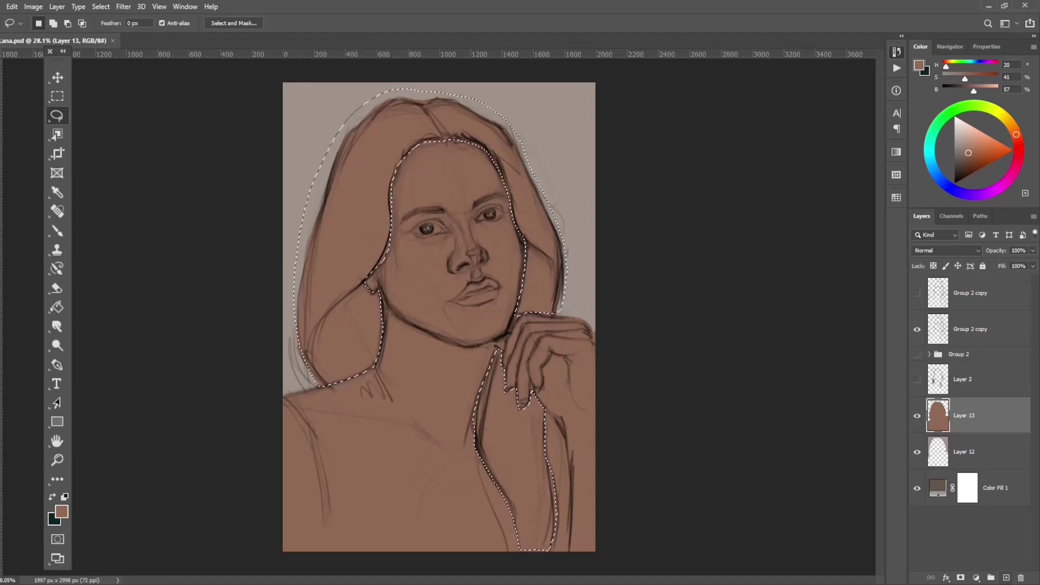
{"action": "key", "text": "ctrl+shift+alt+n"}
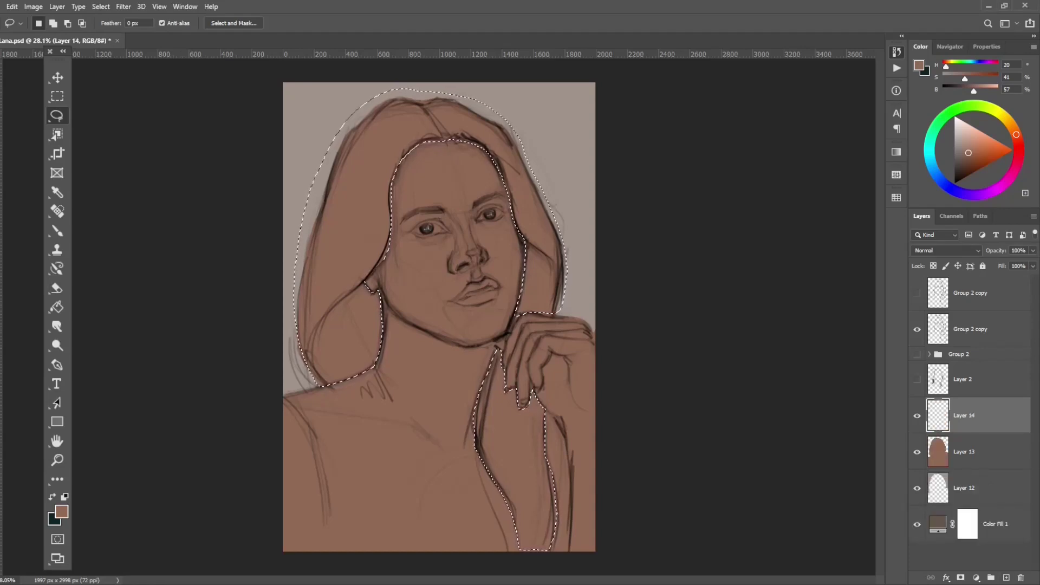
Clip the new layer to the skin layer and paint-bucket fill the hair with dark brown
{"action": "key", "text": "ctrl+alt+g"}
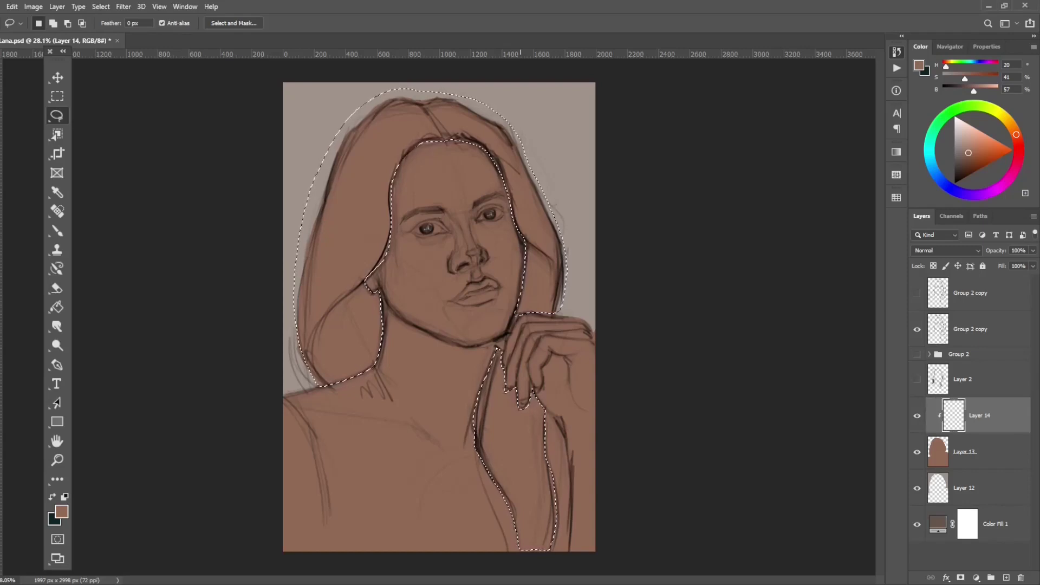
{"action": "left_click", "coordinate": [57, 307]}
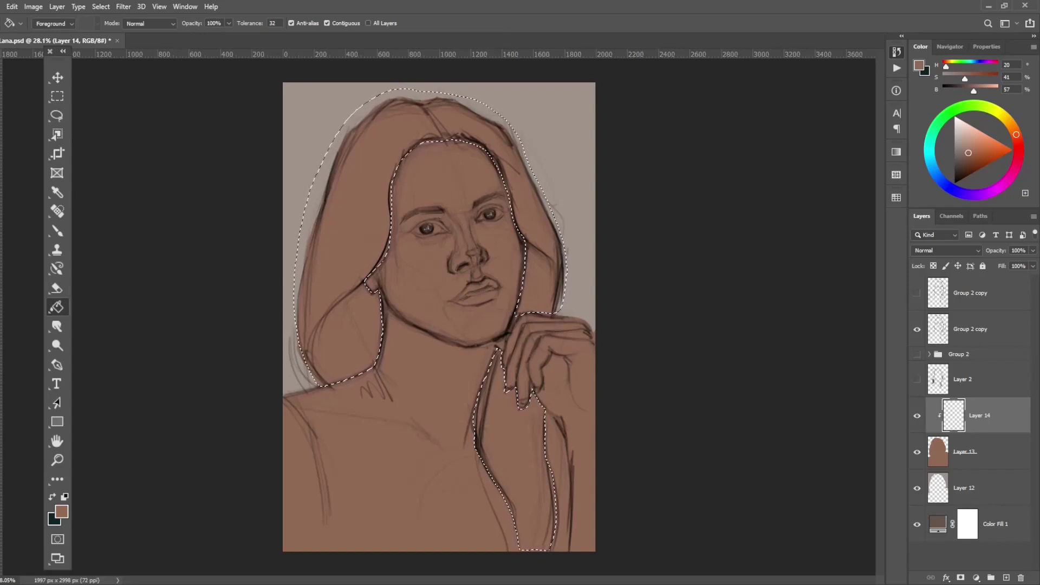
{"action": "left_click_drag", "start_coordinate": [967, 153], "coordinate": [962, 165]}
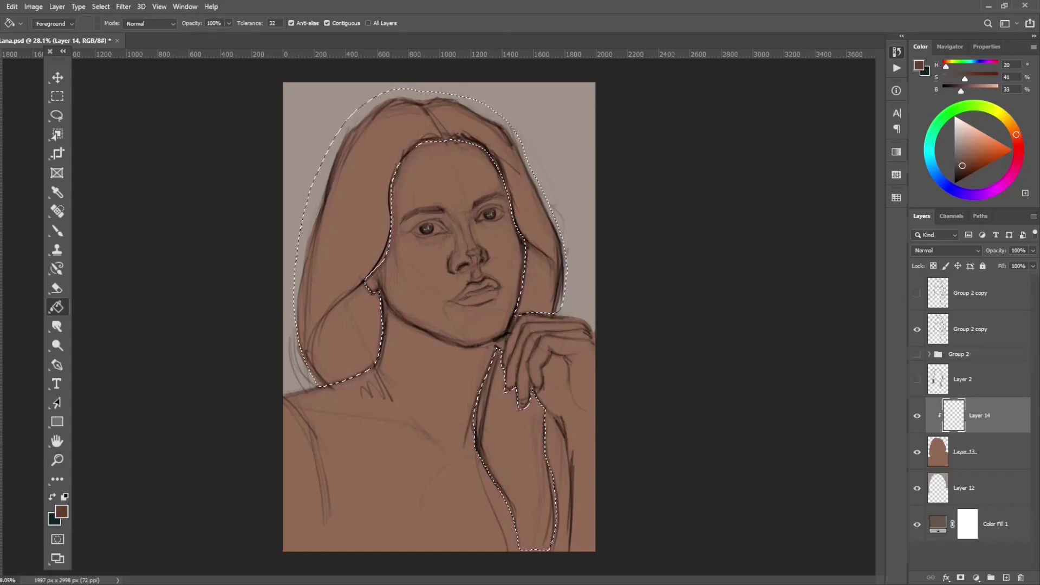
{"action": "left_click", "coordinate": [347, 217]}
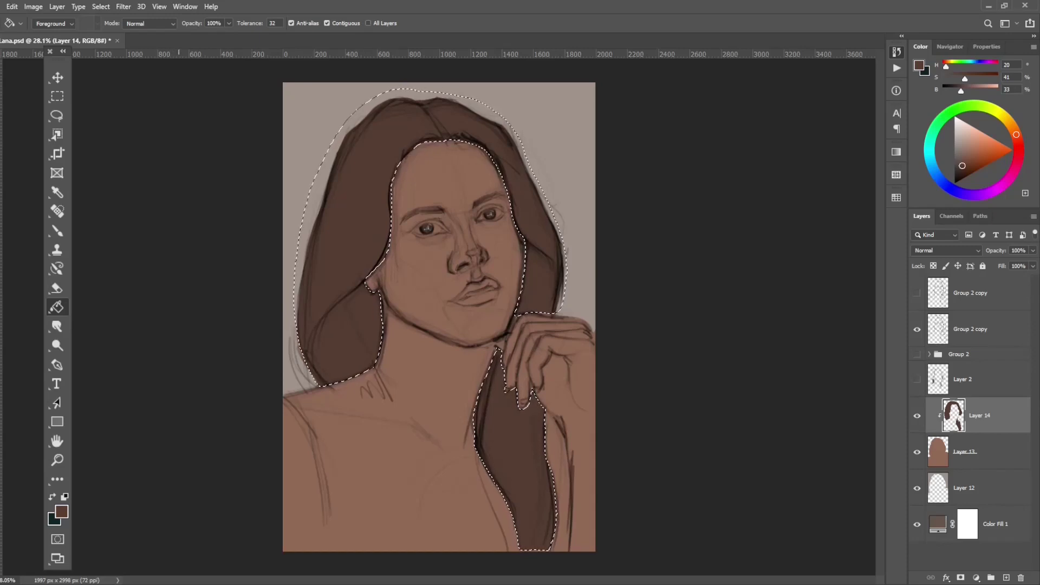
{"action": "key", "text": "ctrl+d"}
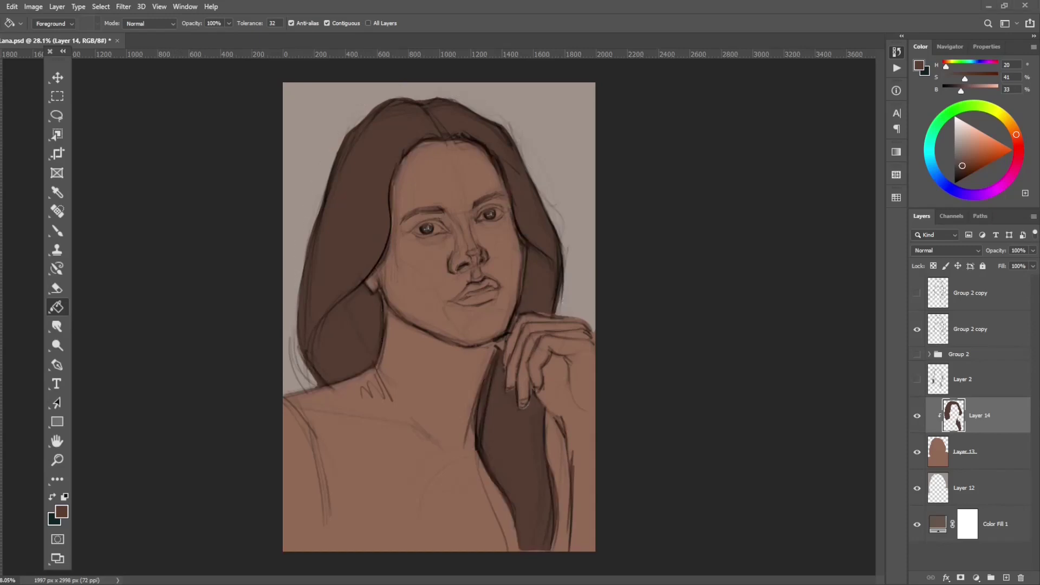
{"action": "key", "text": "ctrl+shift+d"}
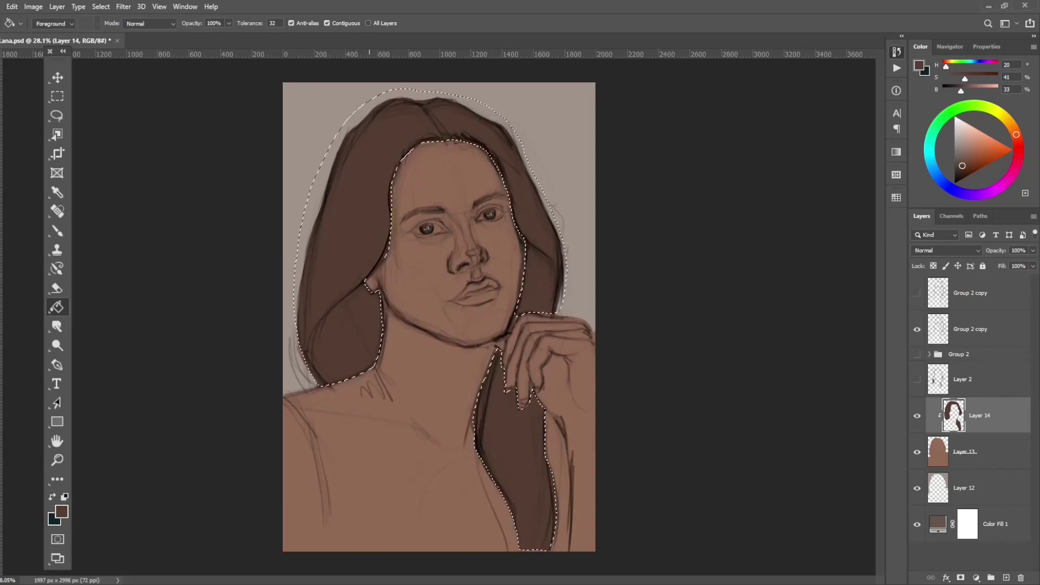
Refill the hair with a darker brown and check the result with the selection cleared
{"action": "left_click_drag", "start_coordinate": [962, 166], "coordinate": [961, 171]}
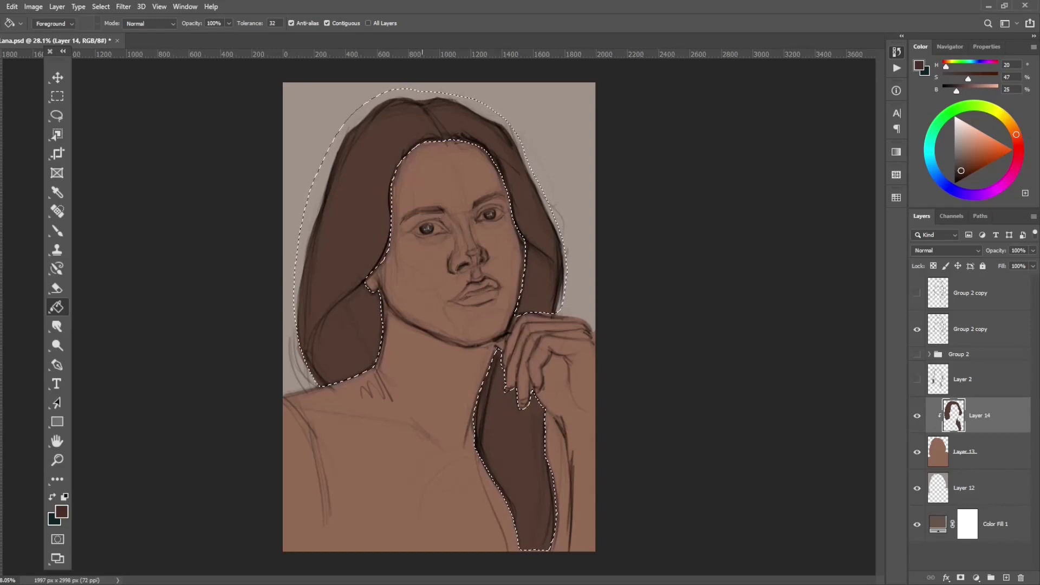
{"action": "key", "text": "alt+BackSpace"}
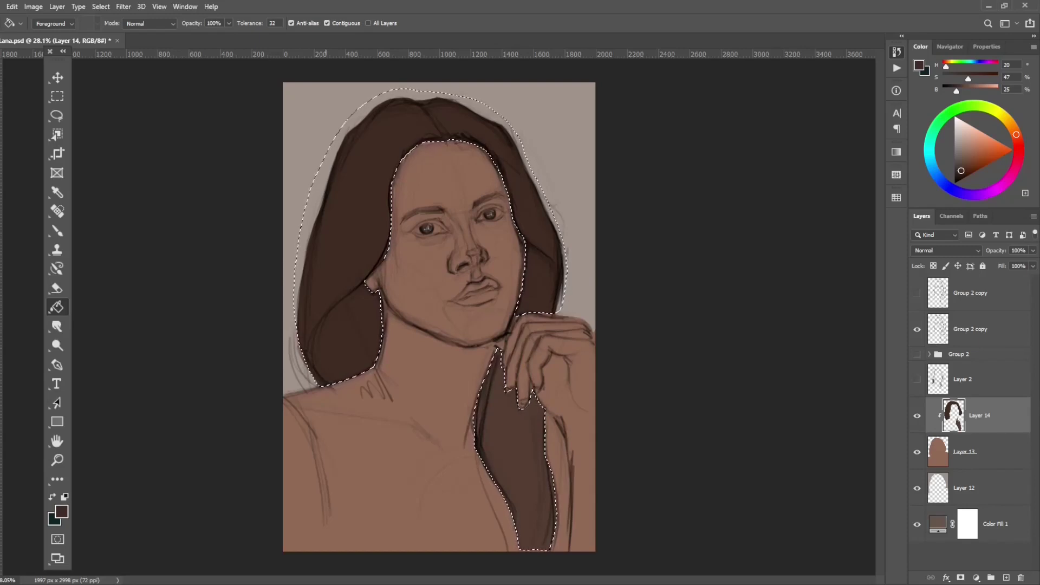
{"action": "key", "text": "ctrl+d"}
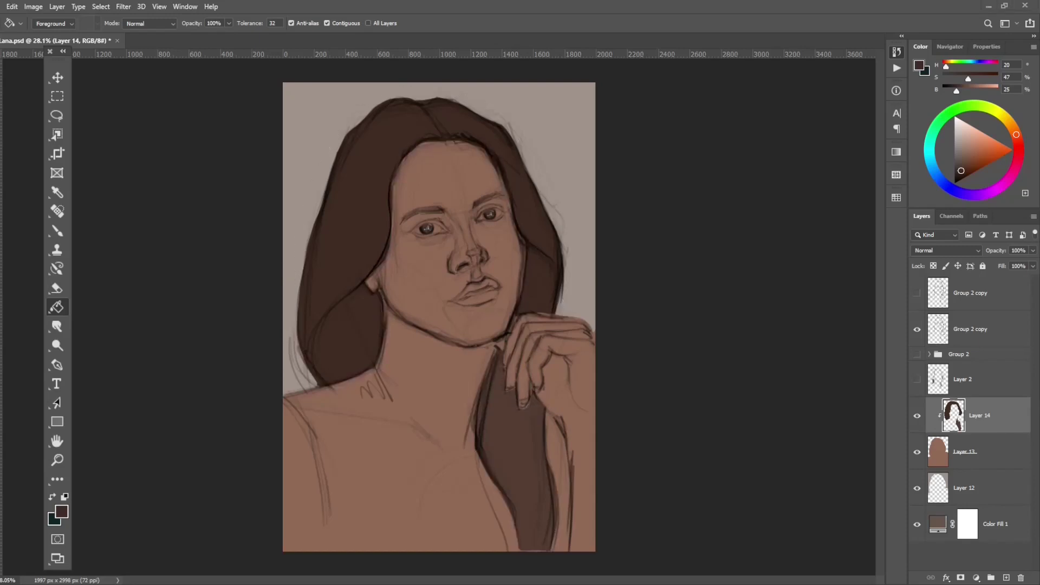
{"action": "key", "text": "ctrl+shift+d"}
{"action": "key", "text": "ctrl+shift+d"}
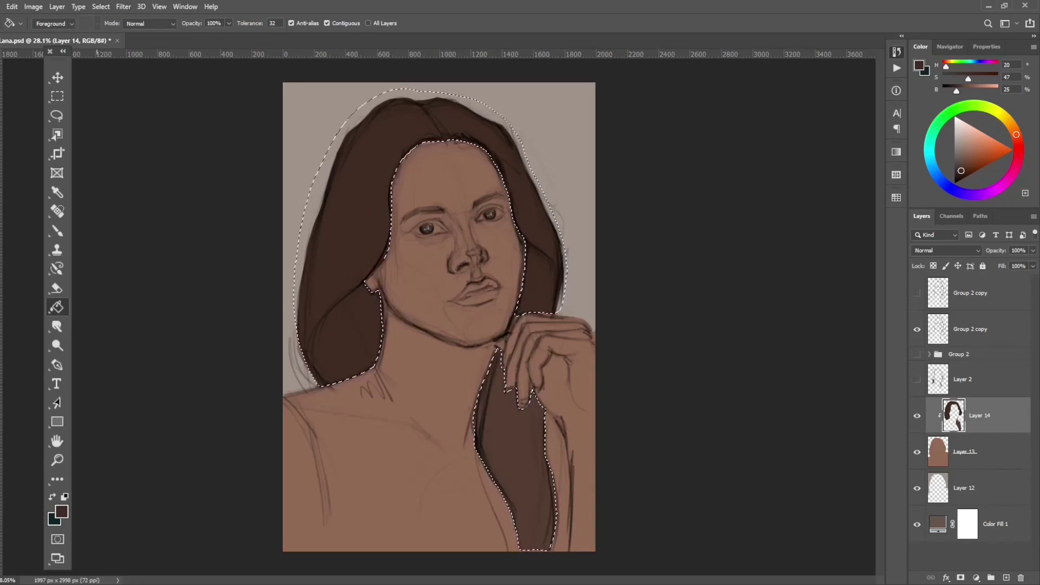
Clear the selection, toggle Layer 14's hair fill on and off to compare, and save the document
{"action": "left_click", "coordinate": [56, 116]}
{"action": "key", "text": "ctrl+d"}
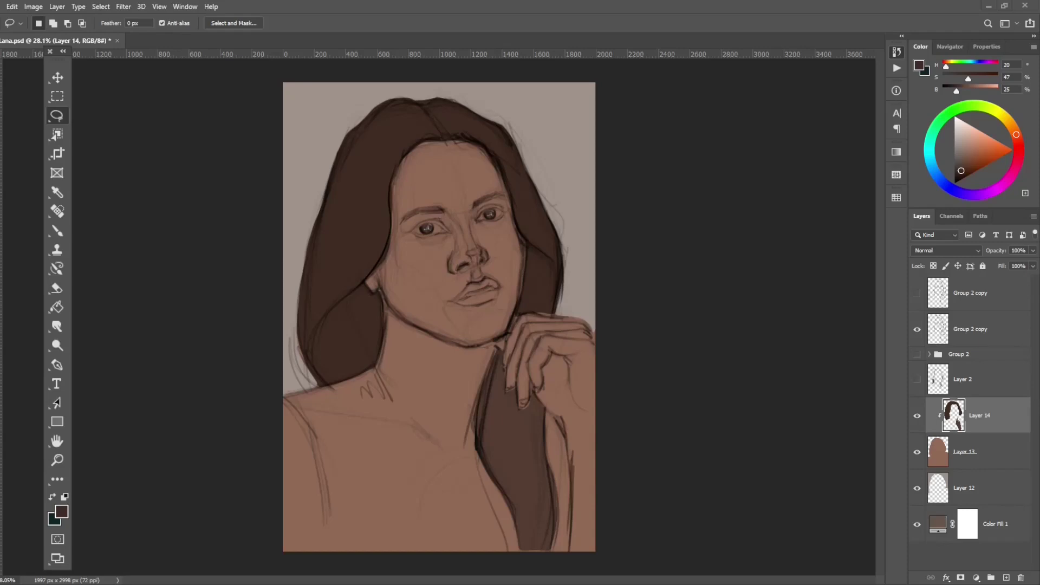
{"action": "left_click", "coordinate": [916, 415]}
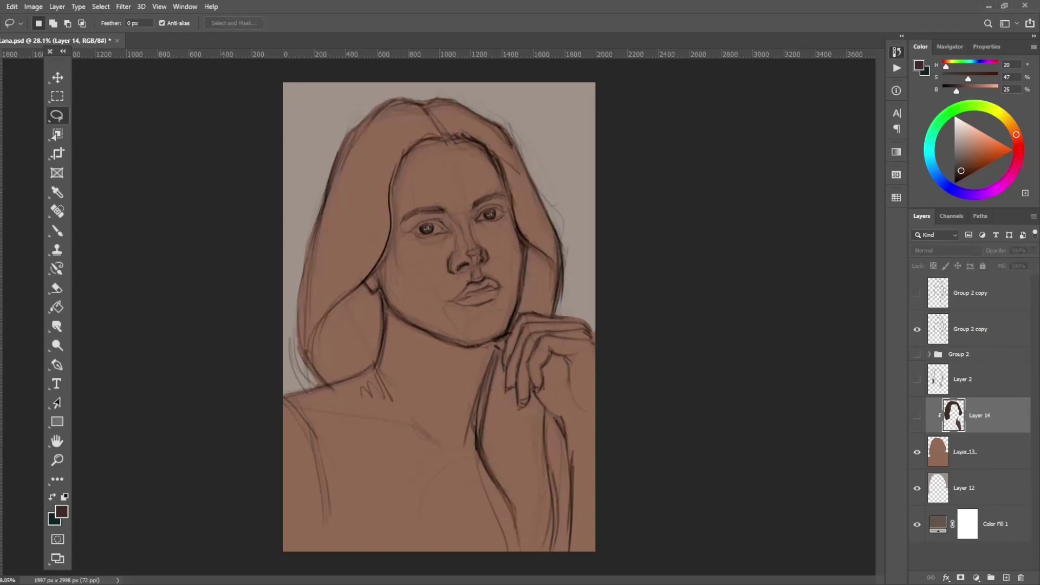
{"action": "left_click", "coordinate": [917, 416]}
{"action": "left_click", "coordinate": [917, 415]}
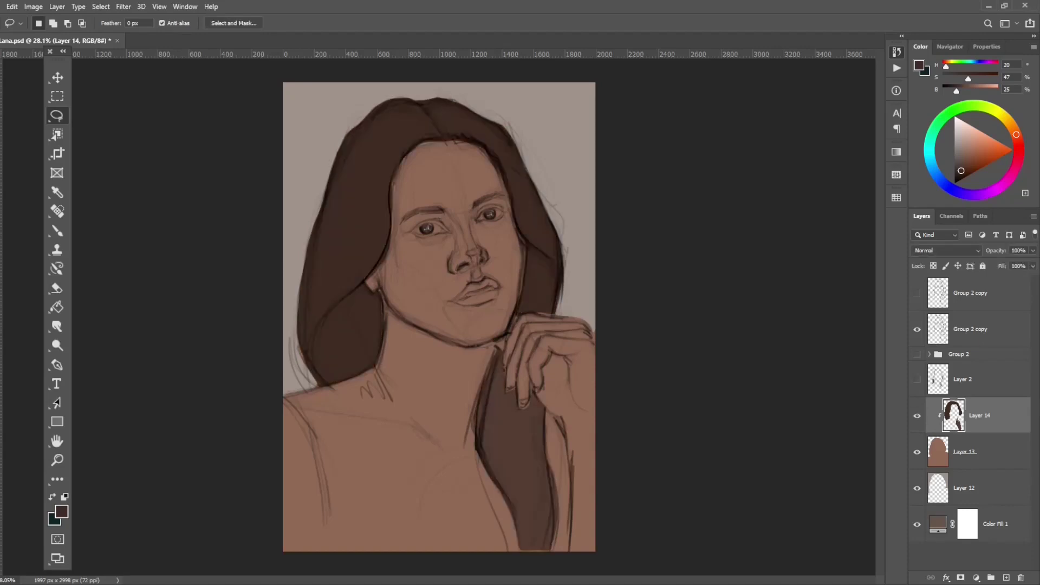
{"action": "left_click", "coordinate": [917, 416]}
{"action": "key", "text": "ctrl+s"}
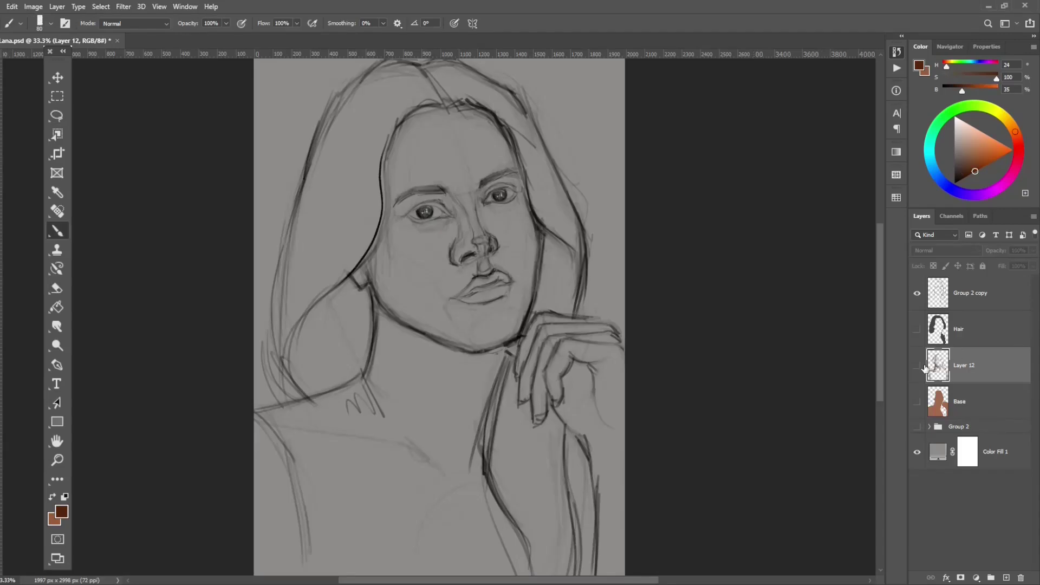
Show the Hair, Layer 12 and Base layers and shade the forehead hairline, chest and neck under the chin
{"action": "left_click", "coordinate": [917, 366]}
{"action": "left_click", "coordinate": [917, 402]}
{"action": "left_click", "coordinate": [917, 329]}
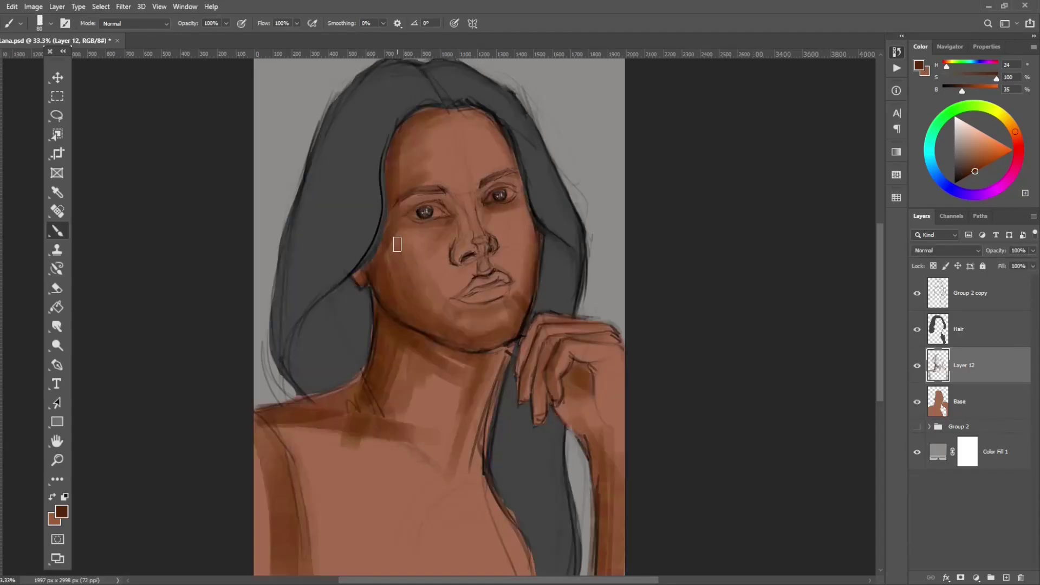
{"action": "left_click_drag", "start_coordinate": [448, 112], "coordinate": [496, 118]}
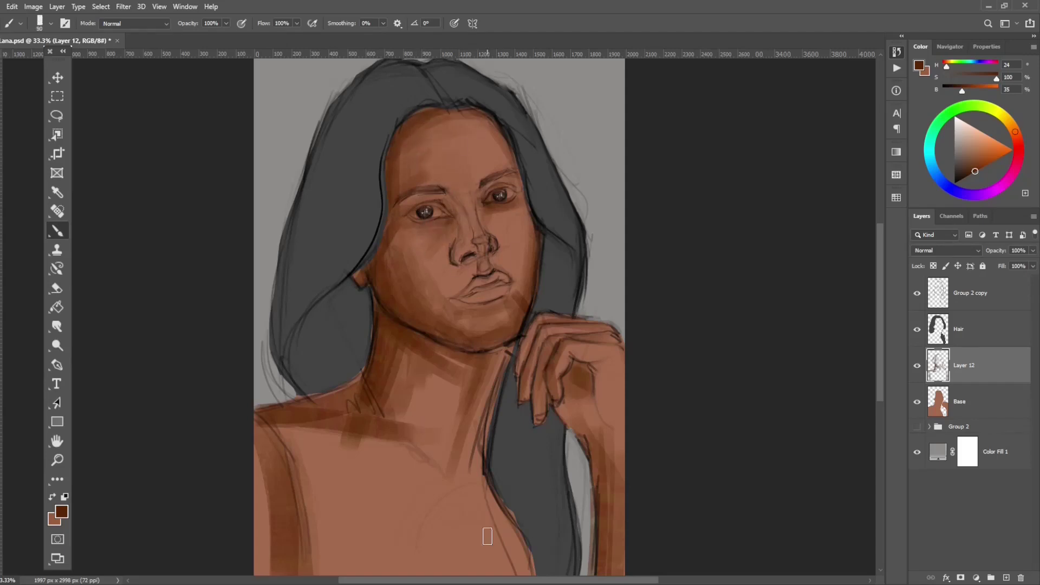
{"action": "left_click_drag", "start_coordinate": [435, 430], "coordinate": [437, 421]}
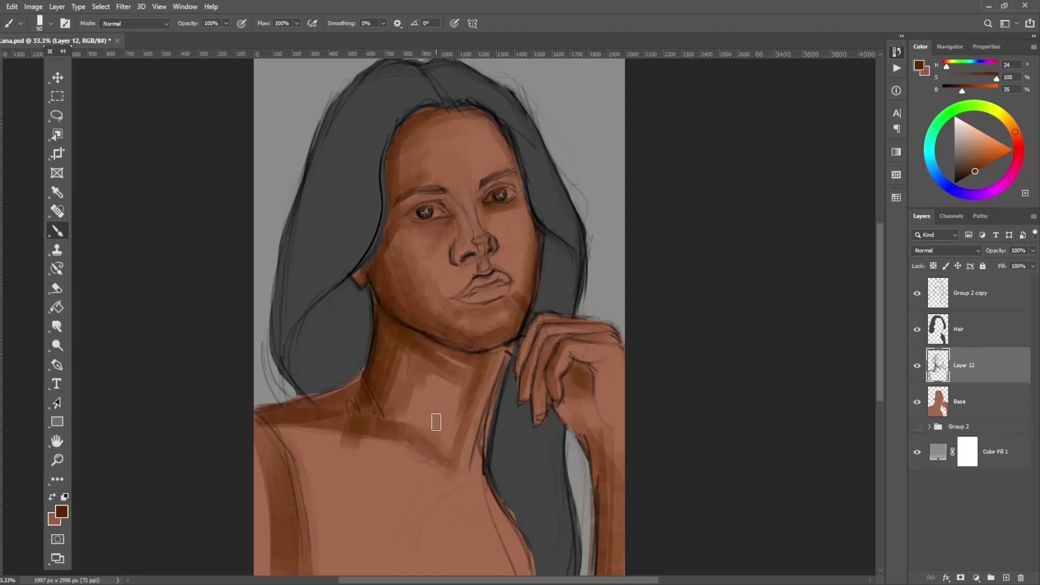
{"action": "left_click", "coordinate": [448, 339], "text": "shift"}
{"action": "key", "text": "ctrl+z"}
{"action": "left_click_drag", "start_coordinate": [410, 354], "coordinate": [464, 372]}
Paint translucent red strokes across the chest with an enlarged brush
{"action": "key", "text": "bracketright"}
{"action": "key", "text": "bracketright"}
{"action": "key", "text": "bracketright"}
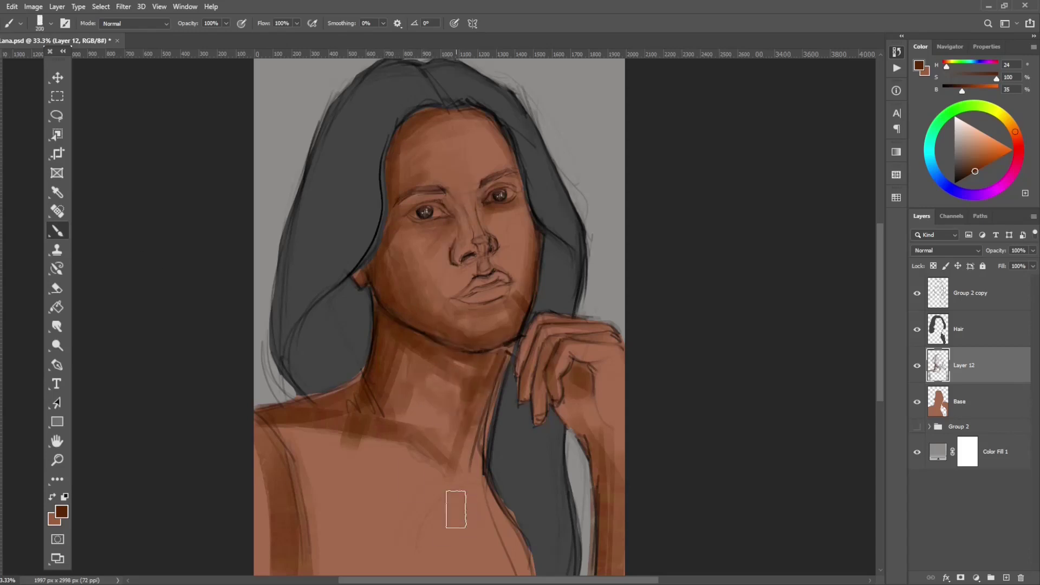
{"action": "right_click", "coordinate": [144, 356], "text": "alt+shift"}
{"action": "mouse_move", "coordinate": [412, 557]}
{"action": "left_mouse_down"}
{"action": "mouse_move", "coordinate": [409, 494]}
{"action": "mouse_move", "coordinate": [472, 511]}
{"action": "mouse_move", "coordinate": [495, 543]}
{"action": "mouse_move", "coordinate": [442, 529]}
{"action": "mouse_move", "coordinate": [319, 563]}
{"action": "left_mouse_up"}
{"action": "key", "text": "bracketleft"}
{"action": "key", "text": "bracketleft"}
{"action": "key", "text": "bracketleft"}
Sample a dark brown skin tone and shade the collarbone and chest
{"action": "left_click", "coordinate": [358, 399], "text": "alt"}
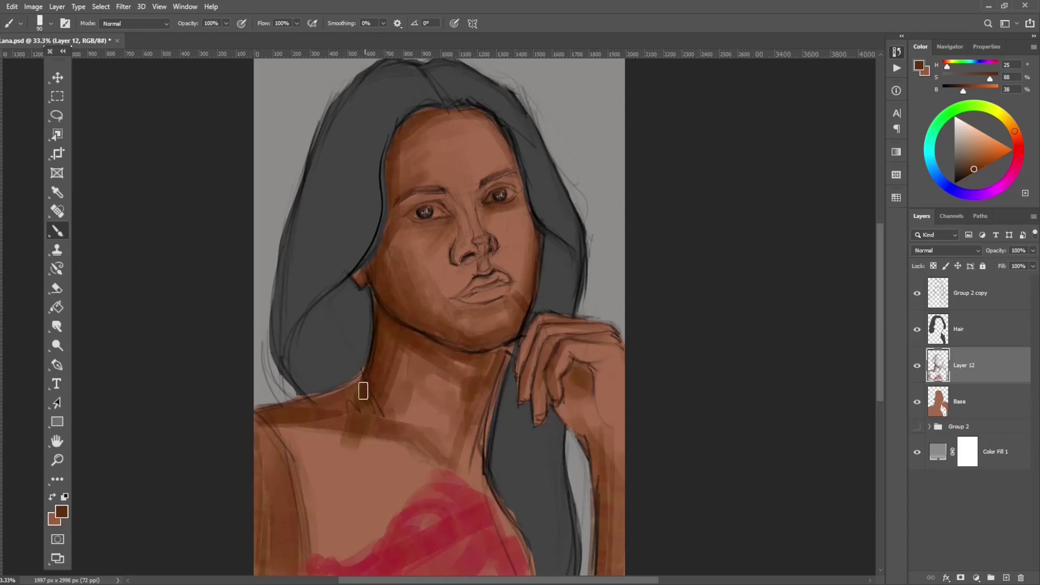
{"action": "left_click_drag", "start_coordinate": [274, 425], "coordinate": [368, 406]}
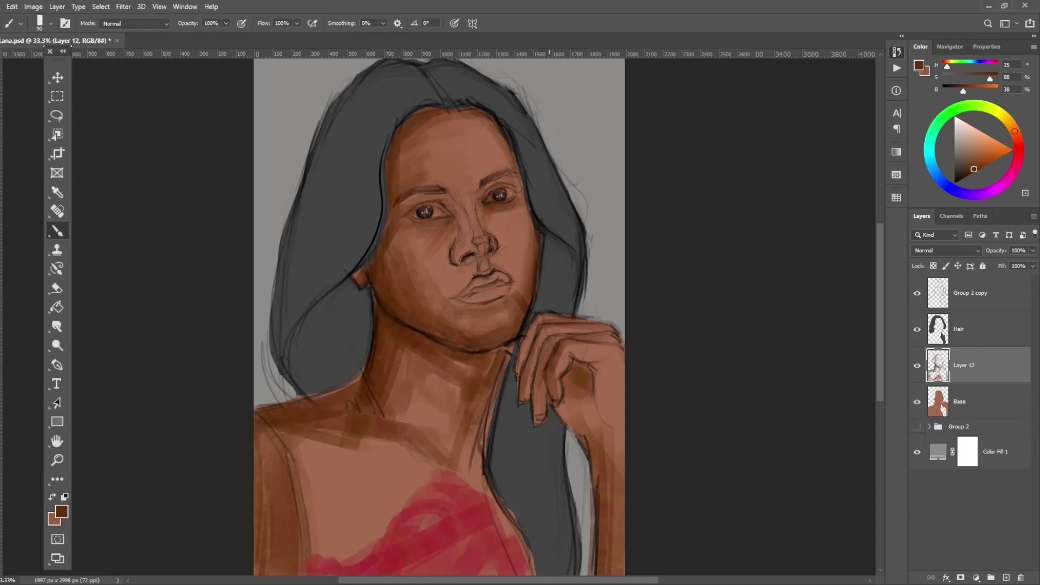
{"action": "key", "text": "bracketright"}
{"action": "key", "text": "bracketright"}
{"action": "key", "text": "bracketright"}
{"action": "mouse_move", "coordinate": [395, 485]}
{"action": "left_mouse_down"}
{"action": "mouse_move", "coordinate": [325, 540]}
{"action": "mouse_move", "coordinate": [425, 464]}
{"action": "mouse_move", "coordinate": [390, 411]}
{"action": "mouse_move", "coordinate": [364, 419]}
{"action": "left_mouse_up"}
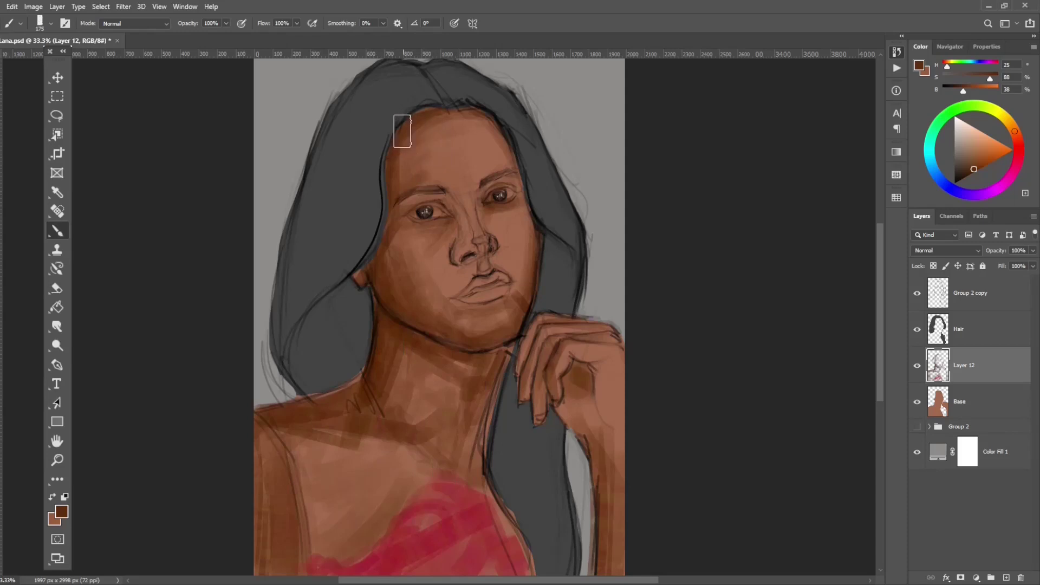
Adjust the view and set the brush between 40 and 60 for smaller face work
{"action": "key", "text": "bracketleft"}
{"action": "key", "text": "bracketleft"}
{"action": "key", "text": "bracketleft"}
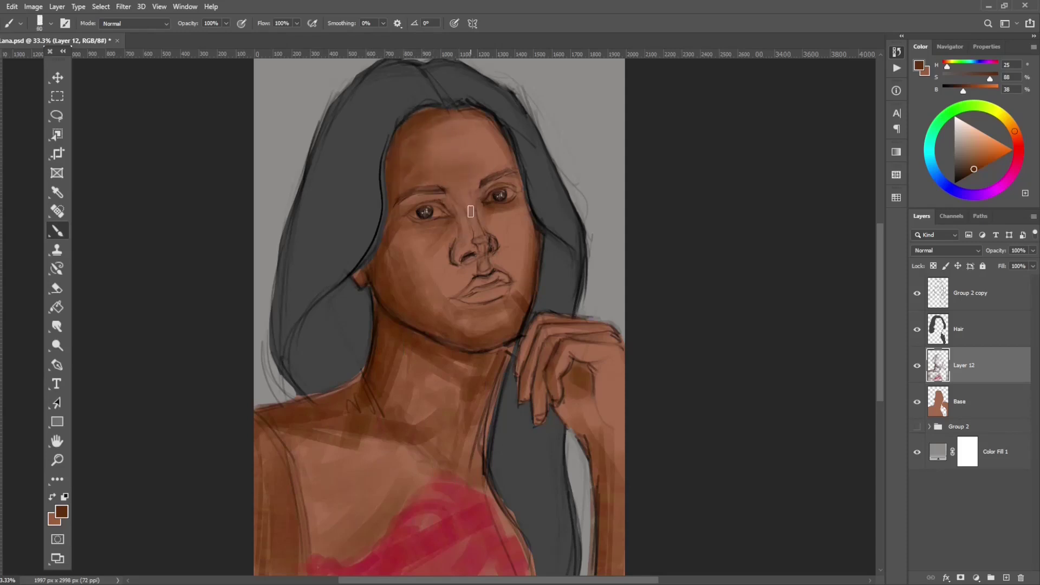
{"action": "scroll", "coordinate": [470, 213], "scroll_direction": "up", "scroll_amount": 2}
{"action": "scroll", "coordinate": [470, 213], "scroll_direction": "down", "scroll_amount": 2}
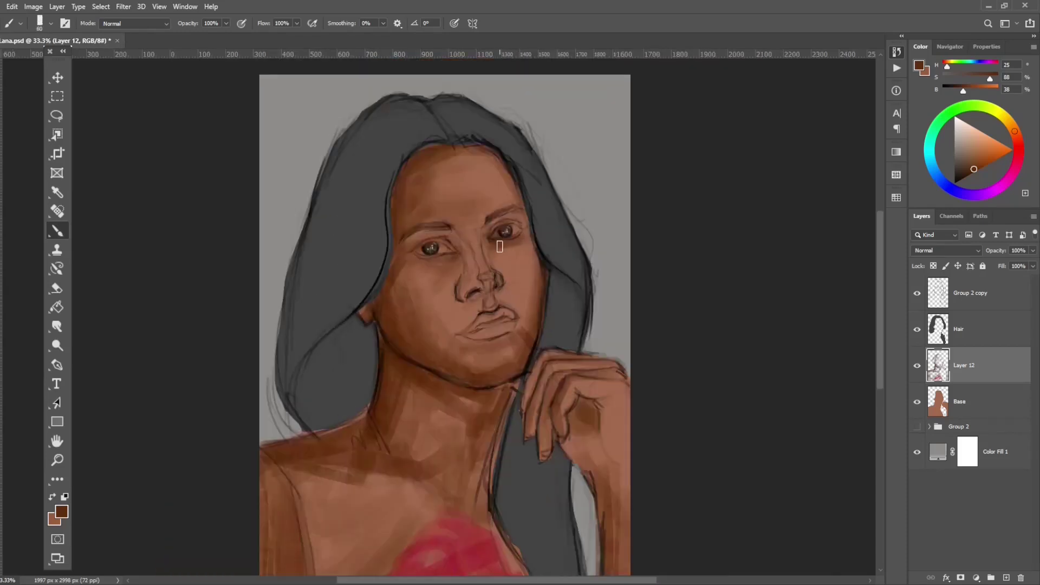
{"action": "scroll", "coordinate": [460, 221], "scroll_direction": "down", "scroll_amount": 1}
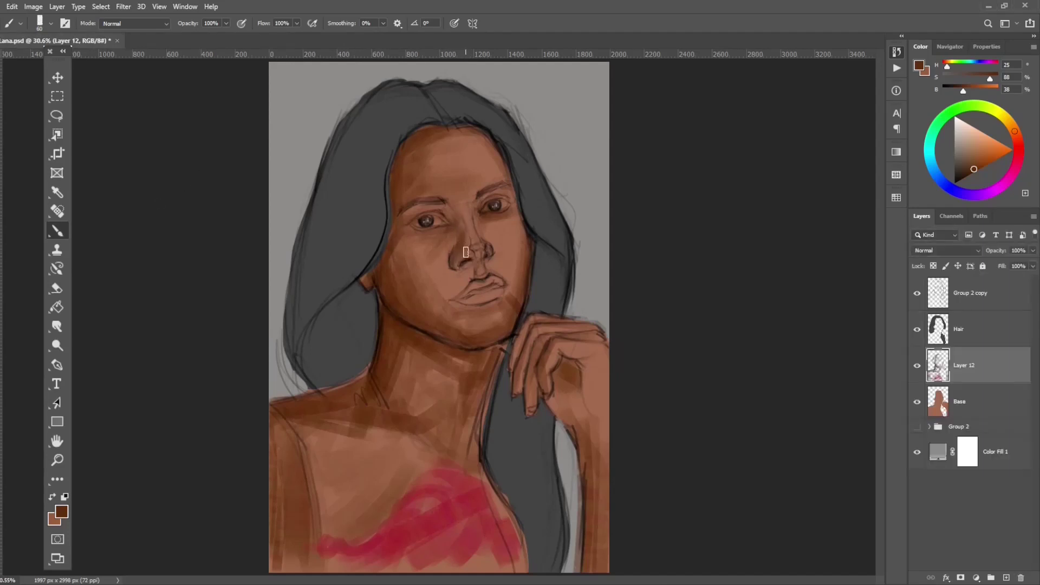
{"action": "key", "text": "bracketleft"}
{"action": "key", "text": "bracketleft"}
{"action": "key", "text": "bracketright"}
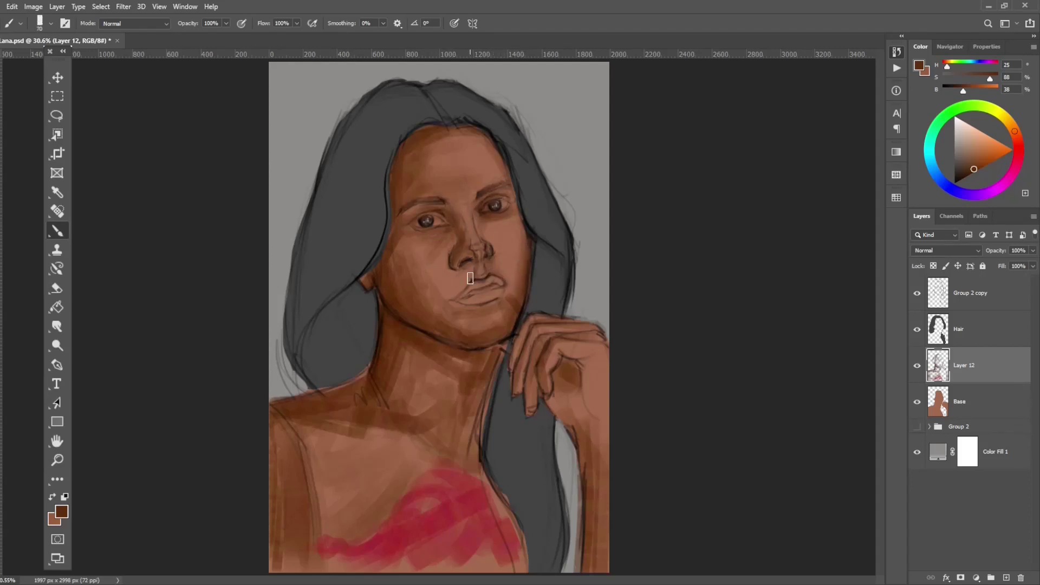
{"action": "key", "text": "bracketleft"}
{"action": "key", "text": "bracketright"}
{"action": "key", "text": "bracketright"}
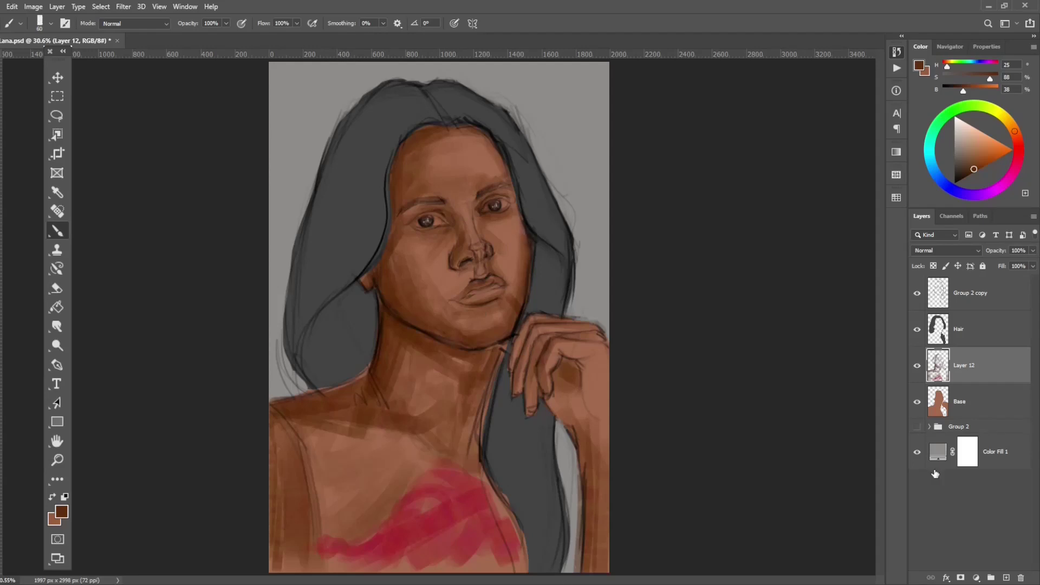
Add Layer 13 above the Hair layer and clip it to Hair
{"action": "left_click", "coordinate": [975, 331]}
{"action": "left_click", "coordinate": [1006, 577]}
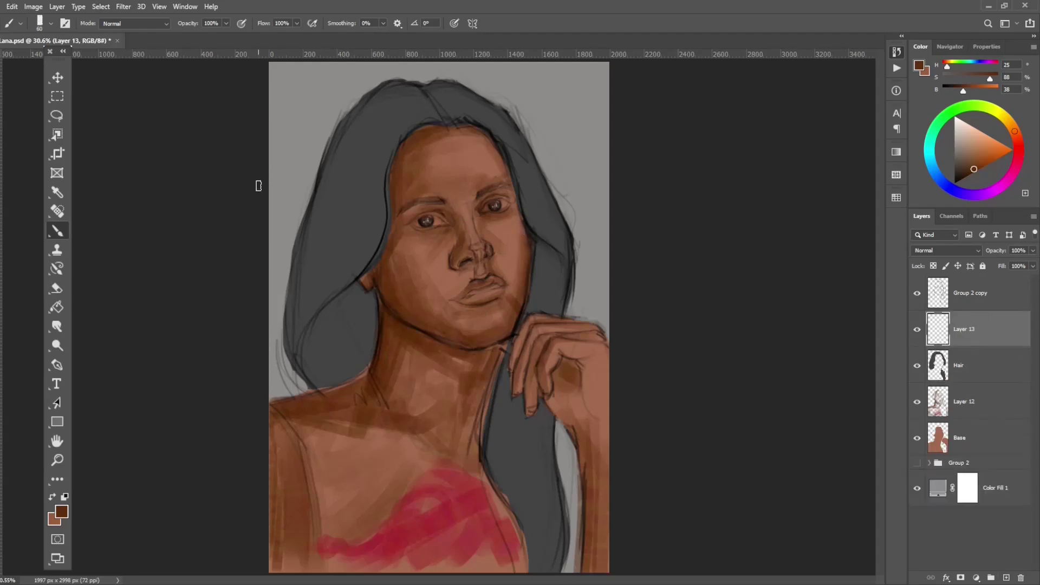
{"action": "left_click_drag", "start_coordinate": [514, 344], "coordinate": [544, 243]}
{"action": "key", "text": "ctrl+z"}
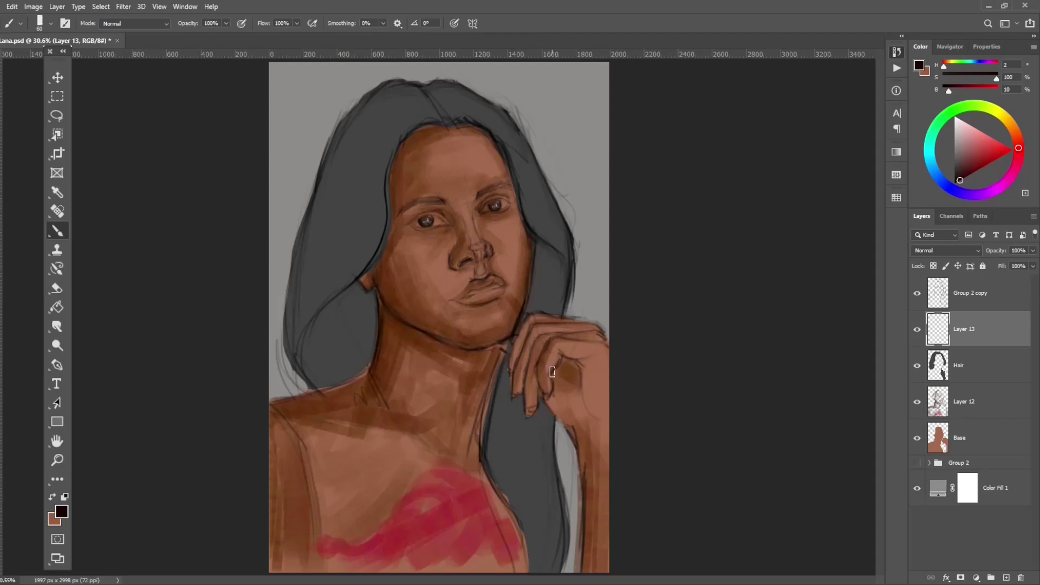
{"action": "left_click", "coordinate": [923, 374]}
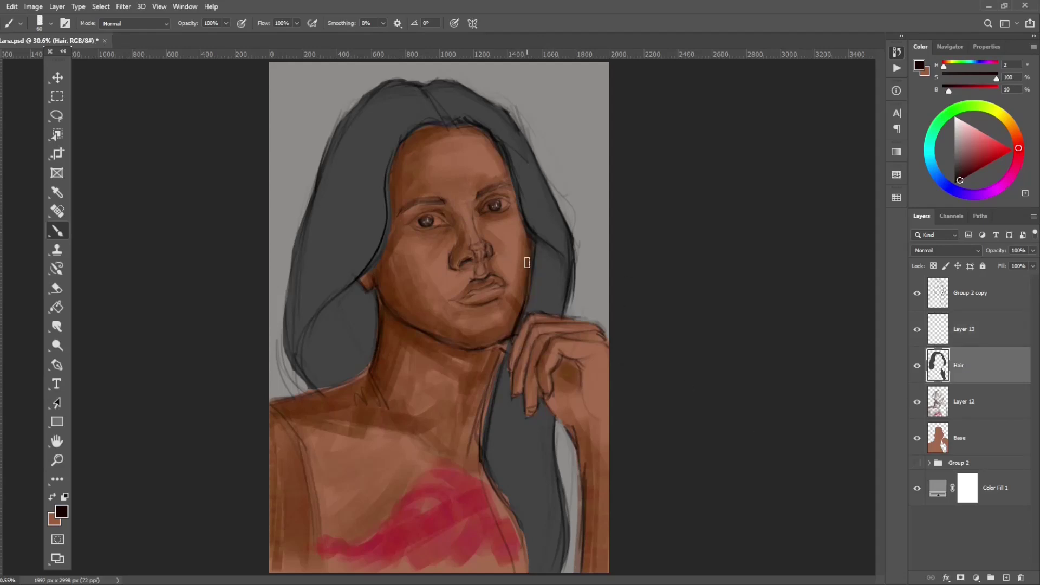
{"action": "left_click_drag", "start_coordinate": [522, 254], "coordinate": [541, 306]}
{"action": "key", "text": "ctrl+z"}
{"action": "left_click", "coordinate": [952, 325]}
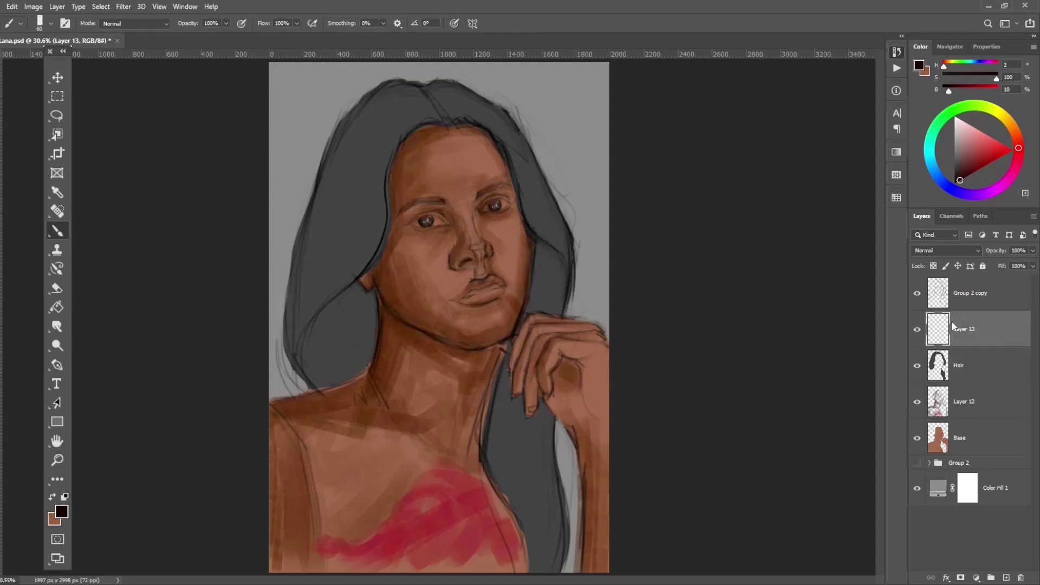
{"action": "key", "text": "ctrl+alt+g"}
Discard test strokes and paint a dark shadow behind the neck and cheek with a 200 brush
{"action": "left_click_drag", "start_coordinate": [549, 246], "coordinate": [563, 184]}
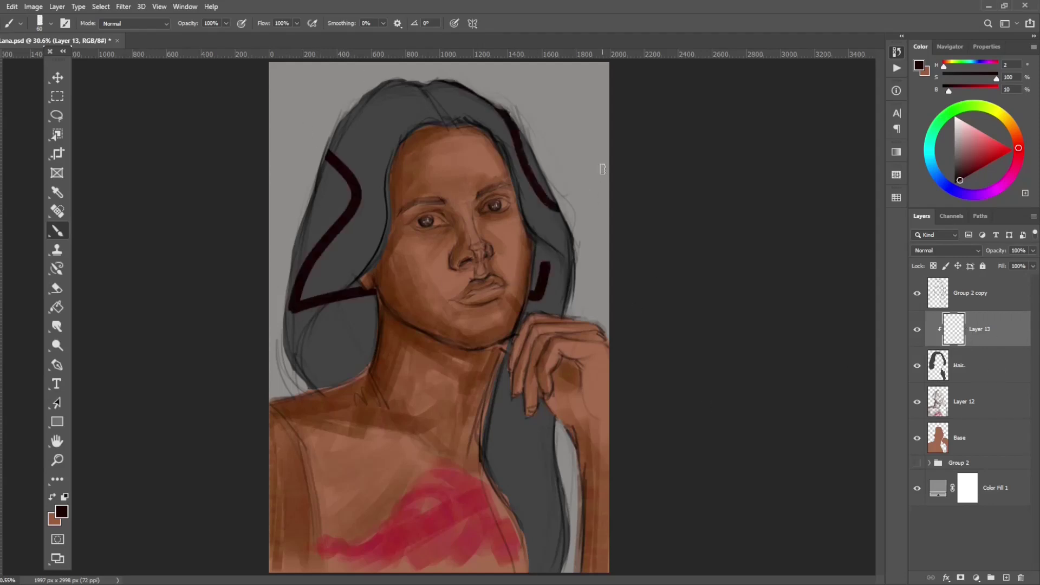
{"action": "key", "text": "ctrl+z"}
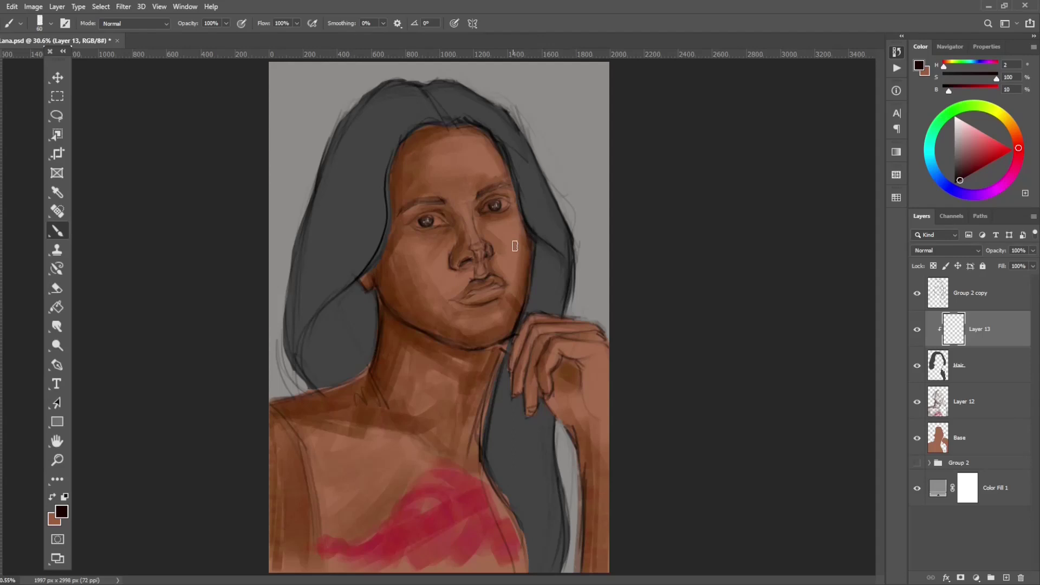
{"action": "mouse_move", "coordinate": [372, 176]}
{"action": "left_mouse_down"}
{"action": "mouse_move", "coordinate": [309, 225]}
{"action": "mouse_move", "coordinate": [390, 173]}
{"action": "mouse_move", "coordinate": [386, 122]}
{"action": "left_mouse_up"}
{"action": "key", "text": "ctrl+z"}
{"action": "key", "text": "ctrl+z"}
{"action": "key", "text": "ctrl+z"}
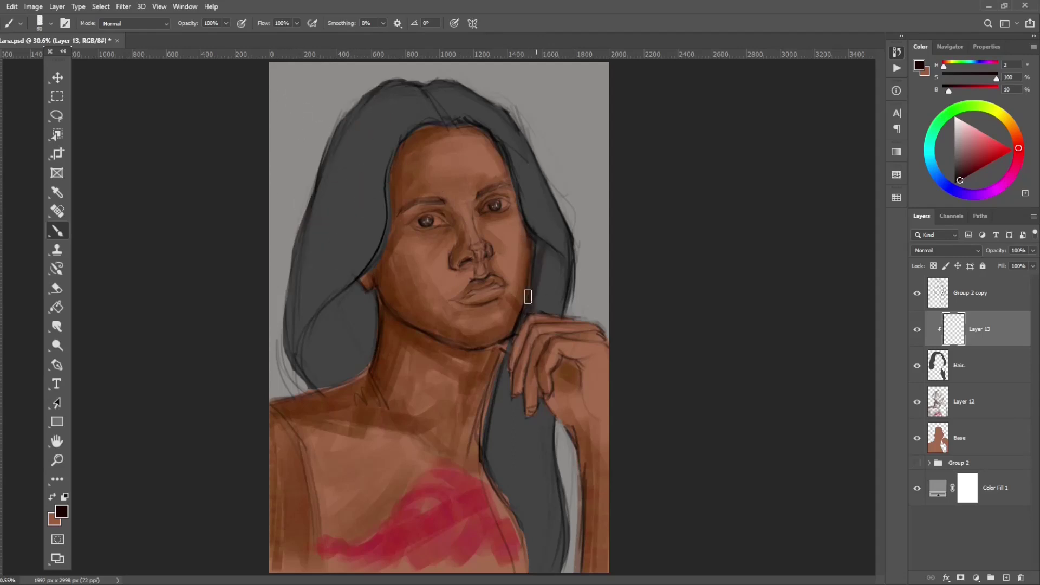
{"action": "key", "text": "bracketright"}
{"action": "key", "text": "bracketright"}
{"action": "key", "text": "bracketright"}
{"action": "mouse_move", "coordinate": [498, 409]}
{"action": "left_mouse_down"}
{"action": "mouse_move", "coordinate": [541, 226]}
{"action": "mouse_move", "coordinate": [497, 121]}
{"action": "left_mouse_up"}
Darken the hair on both sides of the face, the upper left and the lower right strand
{"action": "key", "text": "bracketleft"}
{"action": "key", "text": "bracketleft"}
{"action": "key", "text": "bracketleft"}
{"action": "left_click_drag", "start_coordinate": [359, 281], "coordinate": [353, 329]}
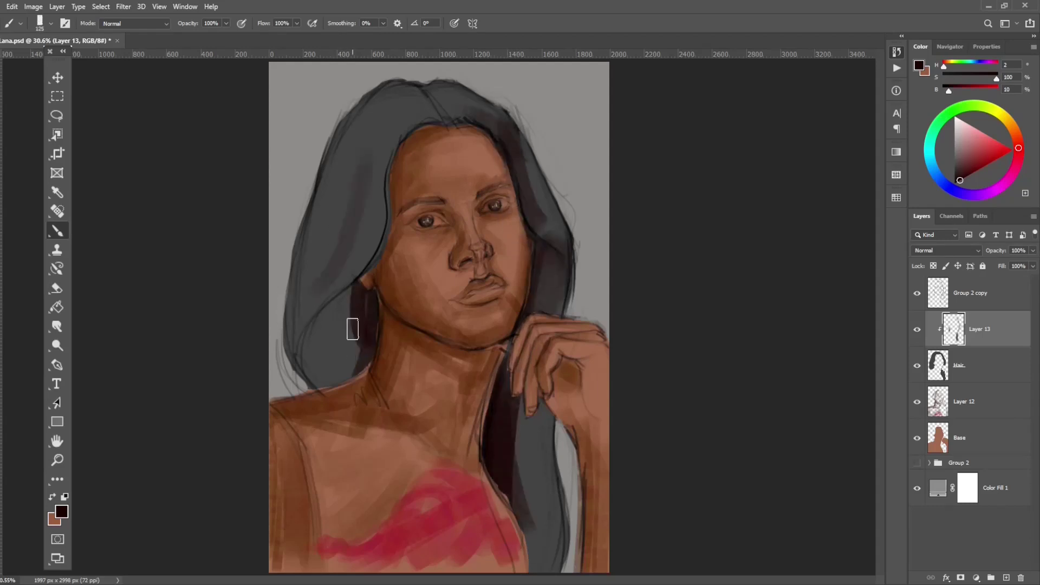
{"action": "key", "text": "bracketright"}
{"action": "key", "text": "bracketright"}
{"action": "mouse_move", "coordinate": [360, 160]}
{"action": "left_mouse_down"}
{"action": "mouse_move", "coordinate": [288, 294]}
{"action": "mouse_move", "coordinate": [419, 94]}
{"action": "left_mouse_up"}
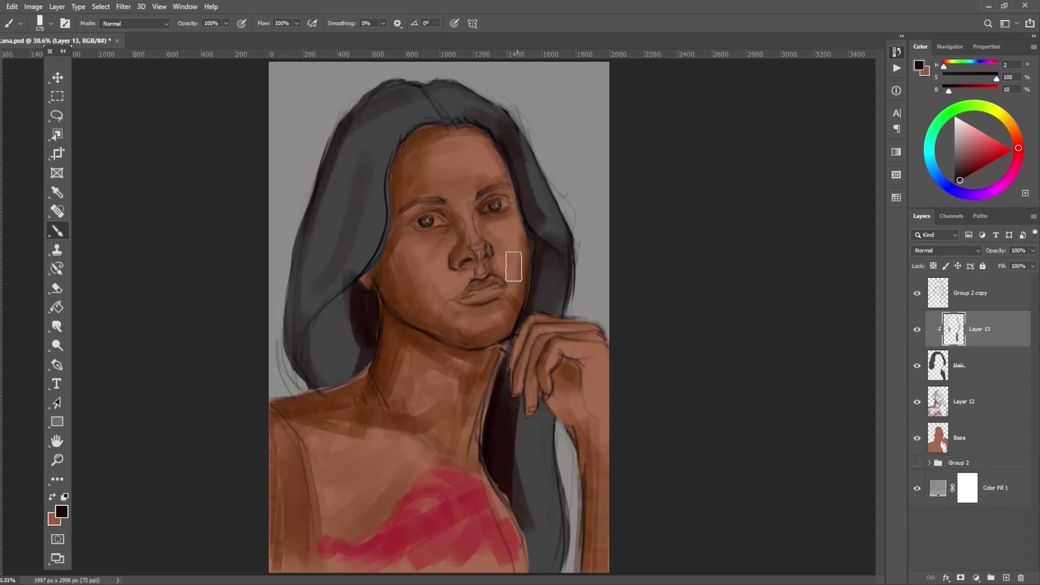
{"action": "key", "text": "bracketleft"}
{"action": "key", "text": "bracketleft"}
{"action": "mouse_move", "coordinate": [295, 325]}
{"action": "left_mouse_down"}
{"action": "mouse_move", "coordinate": [332, 161]}
{"action": "mouse_move", "coordinate": [411, 120]}
{"action": "mouse_move", "coordinate": [457, 112]}
{"action": "left_mouse_up"}
{"action": "key", "text": "bracketright"}
{"action": "key", "text": "bracketright"}
{"action": "key", "text": "bracketright"}
{"action": "left_click_drag", "start_coordinate": [348, 185], "coordinate": [331, 196]}
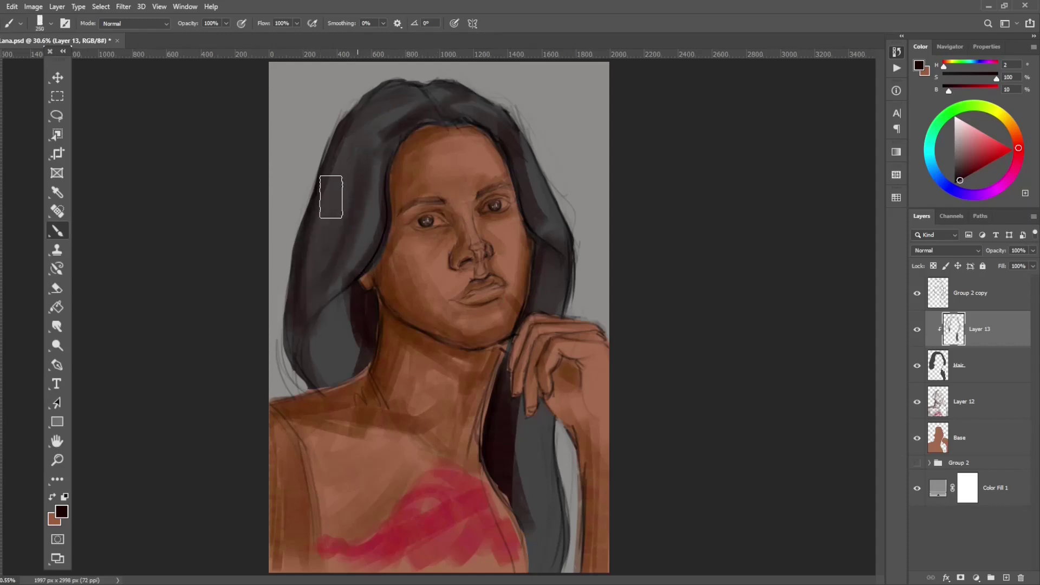
{"action": "key", "text": "bracketleft"}
{"action": "key", "text": "bracketleft"}
{"action": "key", "text": "bracketleft"}
{"action": "left_click_drag", "start_coordinate": [541, 383], "coordinate": [529, 574]}
{"action": "key", "text": "bracketleft"}
{"action": "key", "text": "bracketleft"}
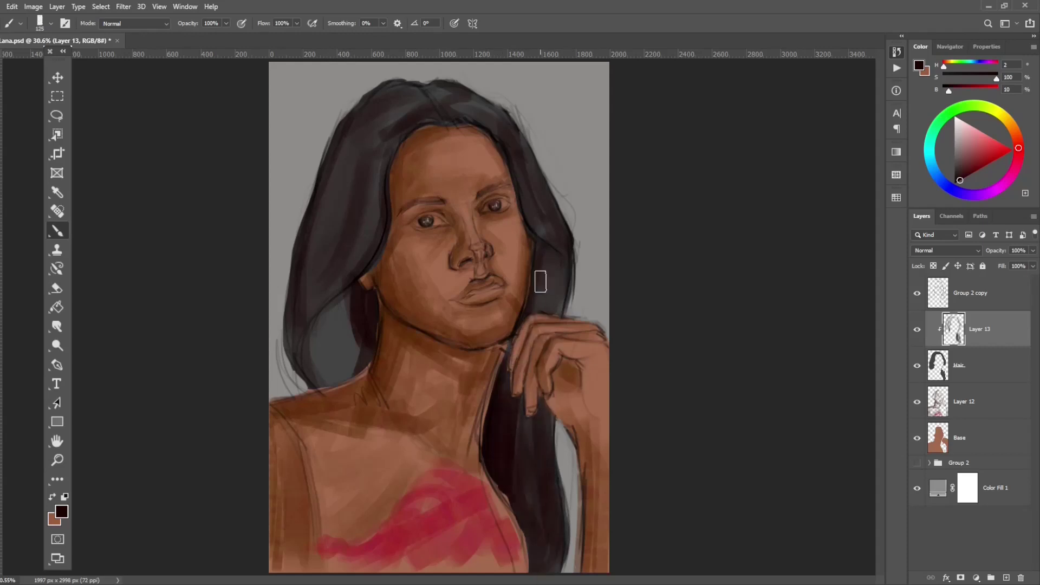
Switch to pure black and darken the lower-left hair strand, then shrink the brush to about 45
{"action": "left_click_drag", "start_coordinate": [948, 90], "coordinate": [942, 90]}
{"action": "key", "text": "bracketleft"}
{"action": "key", "text": "bracketleft"}
{"action": "key", "text": "bracketright"}
{"action": "key", "text": "bracketright"}
{"action": "mouse_move", "coordinate": [347, 295]}
{"action": "left_mouse_down"}
{"action": "mouse_move", "coordinate": [337, 364]}
{"action": "mouse_move", "coordinate": [316, 384]}
{"action": "left_mouse_up"}
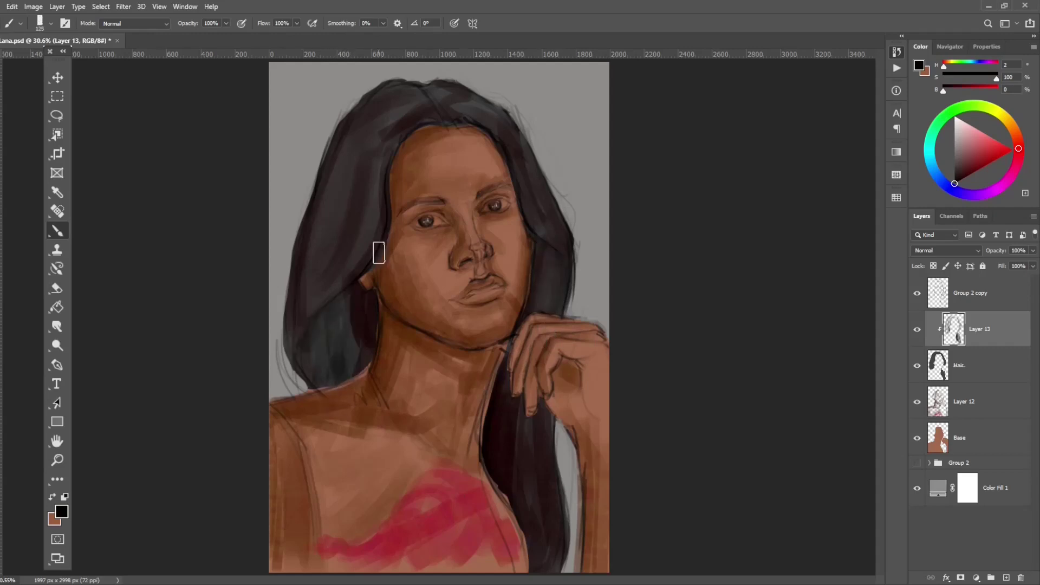
{"action": "key", "text": "bracketleft"}
{"action": "key", "text": "bracketleft"}
{"action": "key", "text": "bracketleft"}
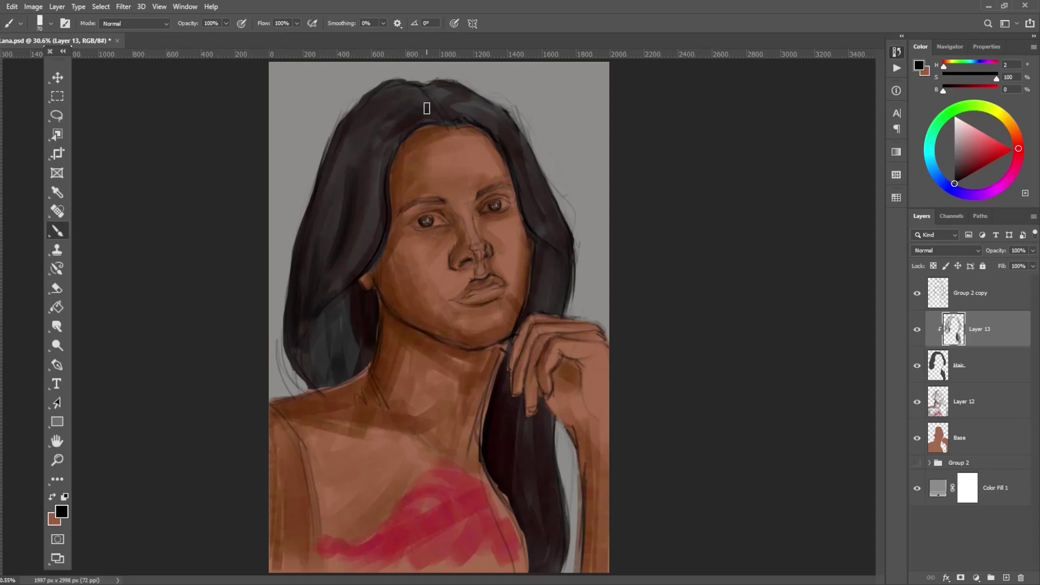
{"action": "key", "text": "bracketleft"}
{"action": "key", "text": "bracketleft"}
{"action": "key", "text": "bracketleft"}
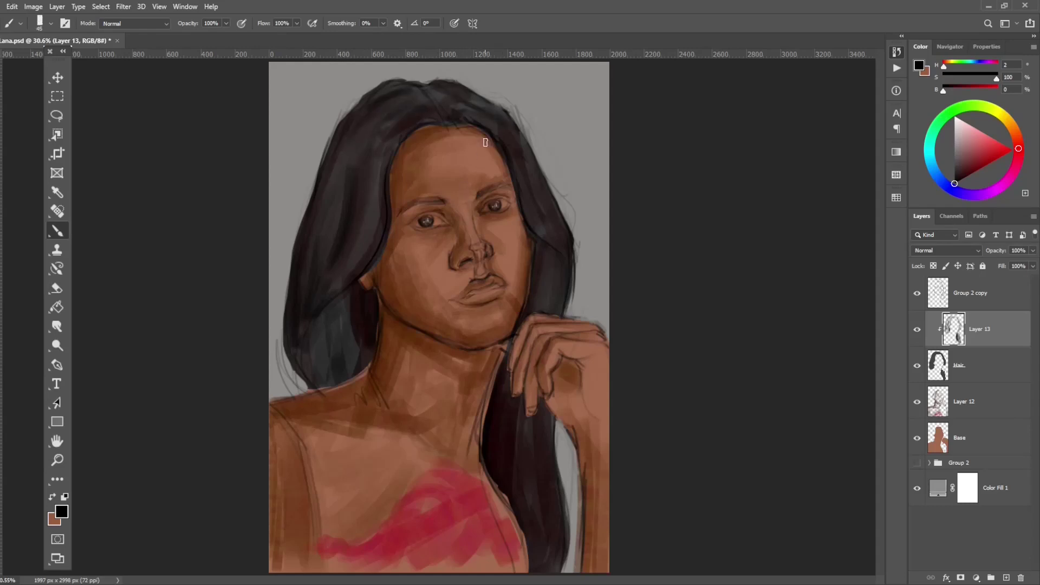
Sample the skin and hair colours and choose a dark red-brown paint colour
{"action": "left_click", "coordinate": [459, 124], "text": "alt"}
{"action": "left_click", "coordinate": [461, 145], "text": "alt"}
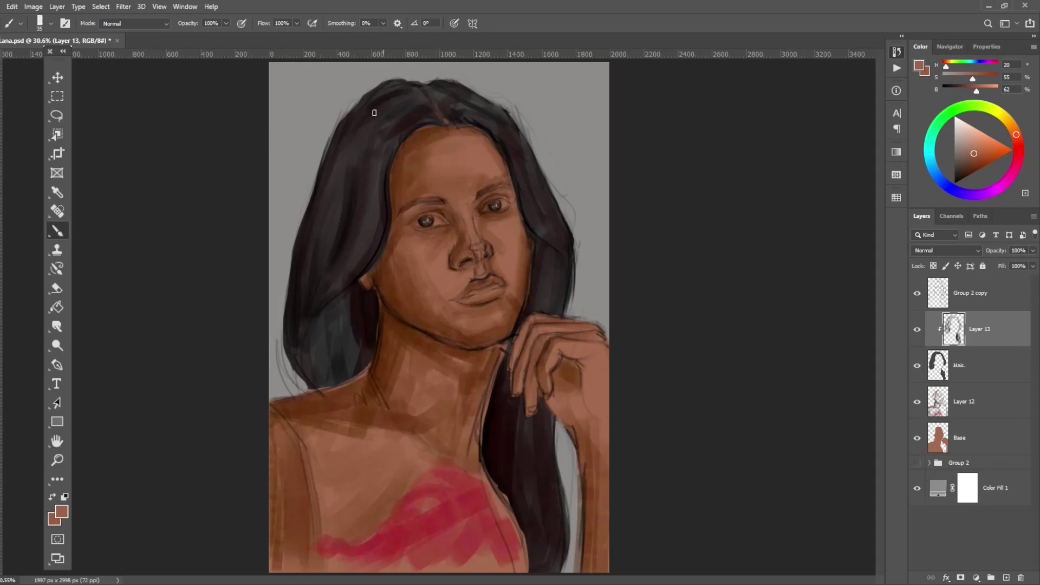
{"action": "left_click", "coordinate": [379, 184], "text": "alt"}
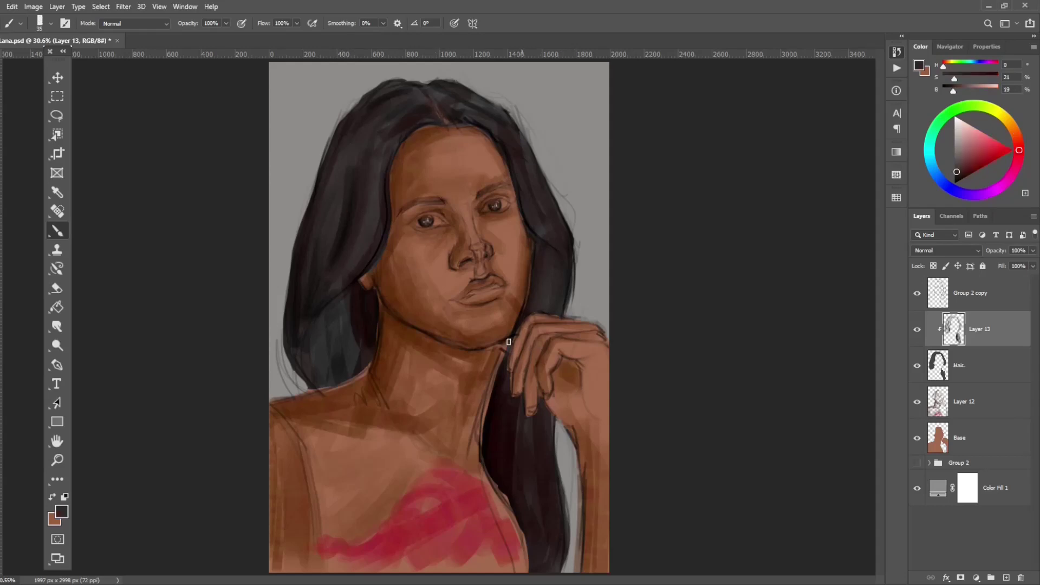
{"action": "left_click", "coordinate": [112, 173], "text": "alt"}
{"action": "key", "text": "alt+bracketleft"}
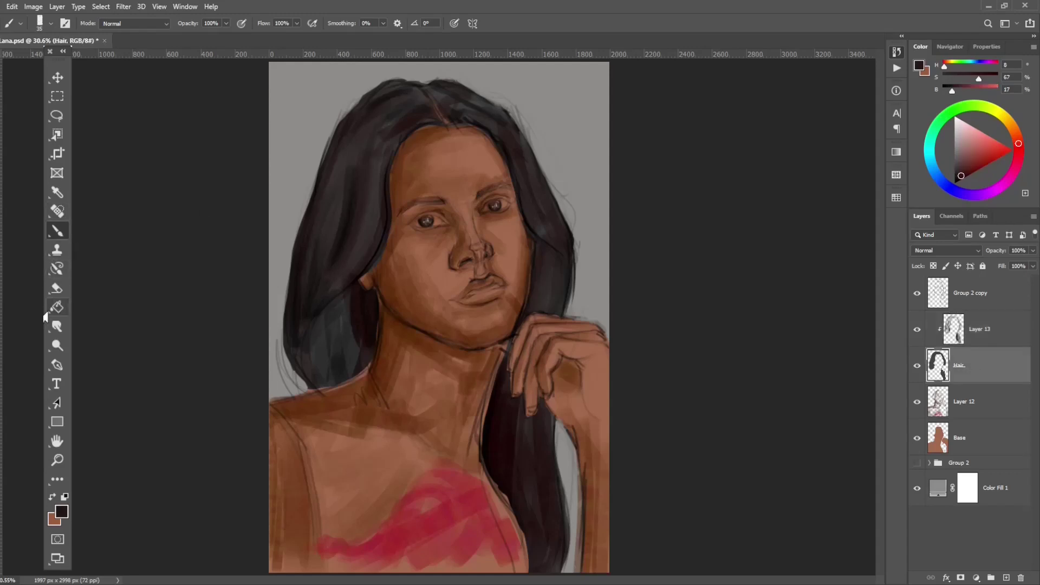
Fill the Hair layer with dark red-brown and sample a reddish brown for strands on Layer 13
{"action": "left_click", "coordinate": [56, 307]}
{"action": "key", "text": "shift+alt+BackSpace"}
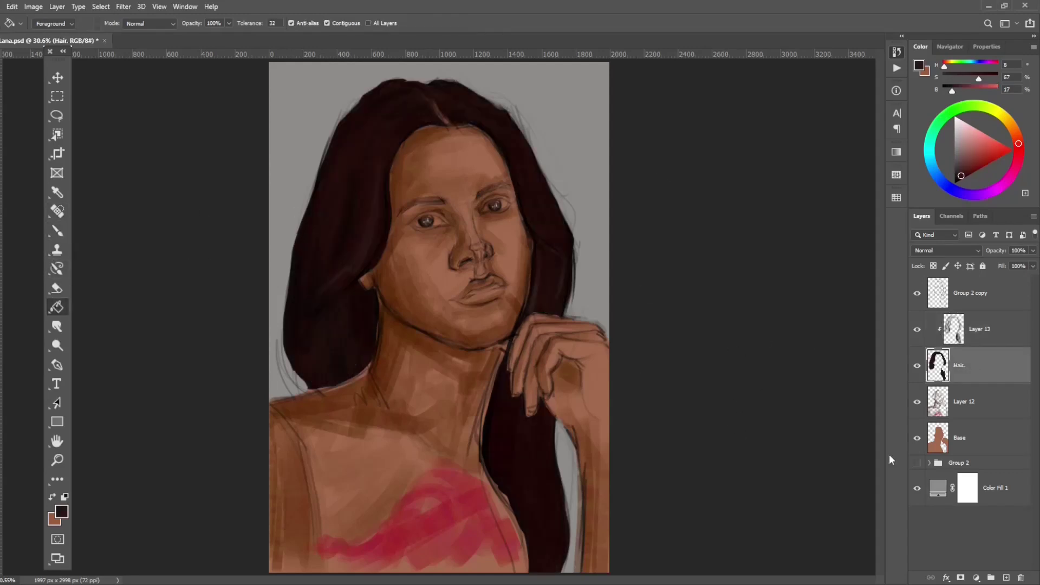
{"action": "key", "text": "alt+bracketright"}
{"action": "left_click", "coordinate": [360, 225], "text": "alt"}
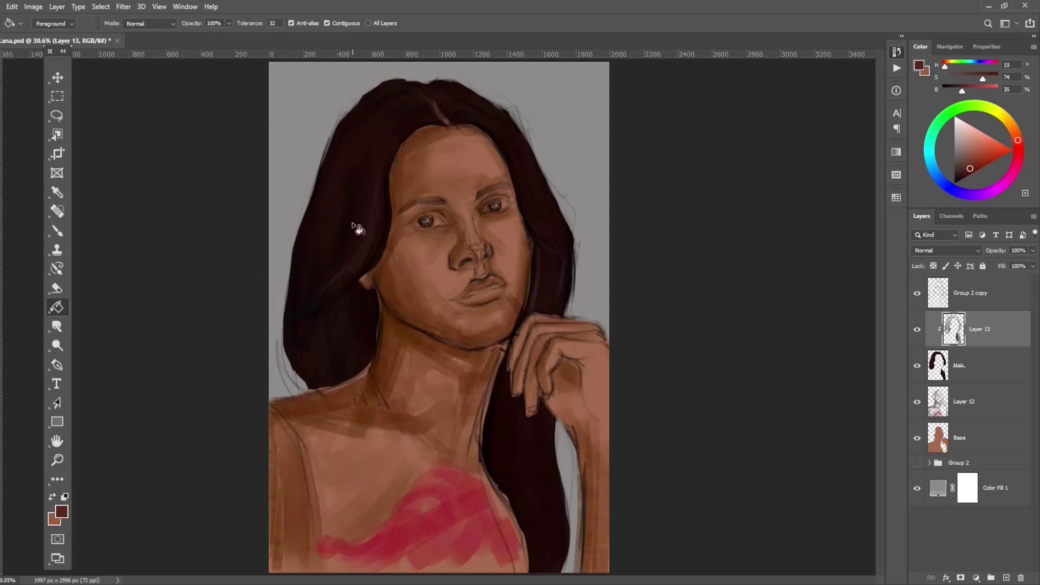
{"action": "key", "text": "b"}
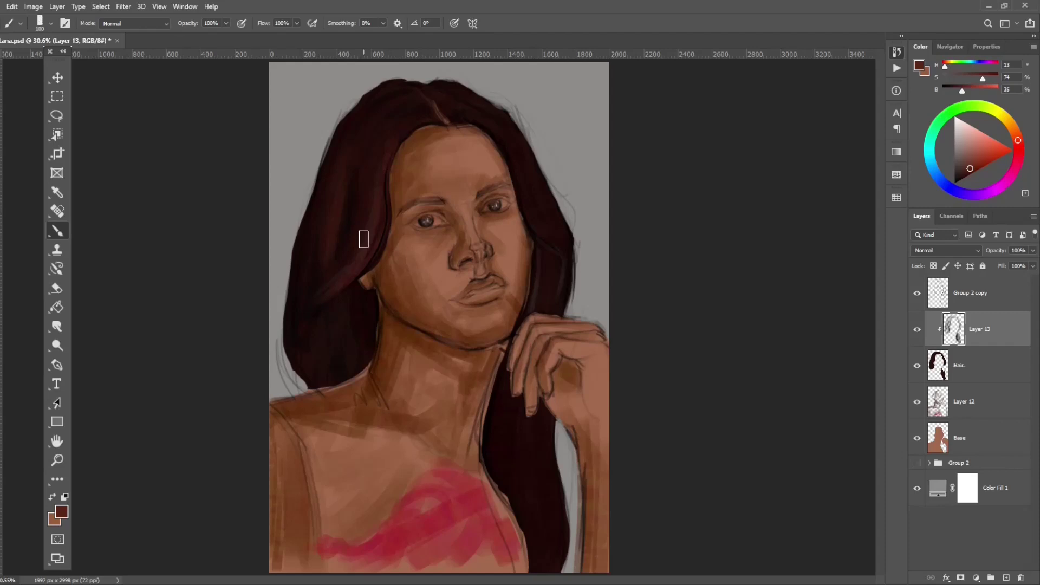
Brush lighter reddish strands on the lower left hair, beside the cheek and jaw, and below the hand
{"action": "left_click_drag", "start_coordinate": [323, 290], "coordinate": [305, 373]}
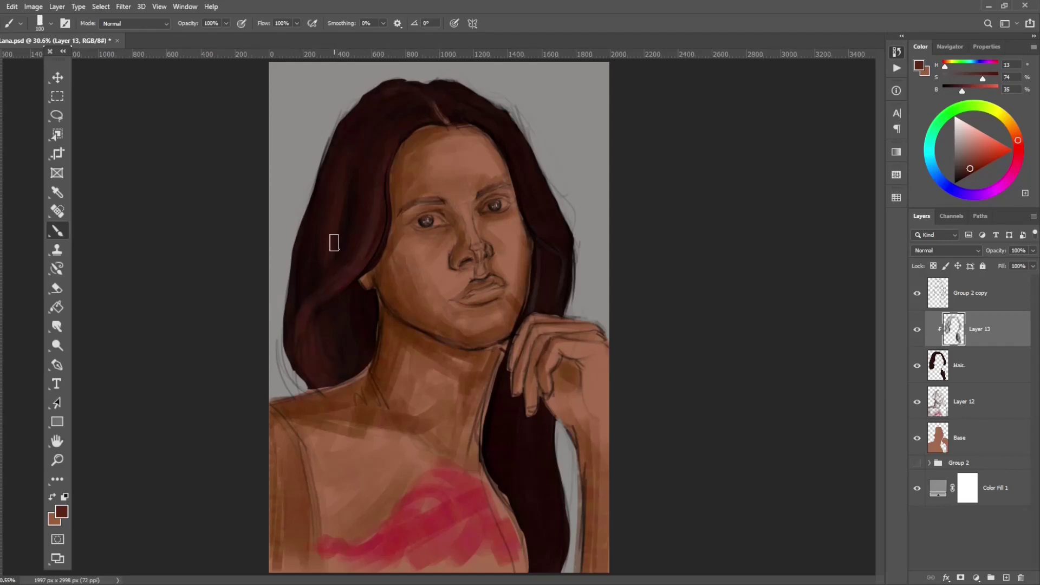
{"action": "left_click_drag", "start_coordinate": [529, 204], "coordinate": [553, 251]}
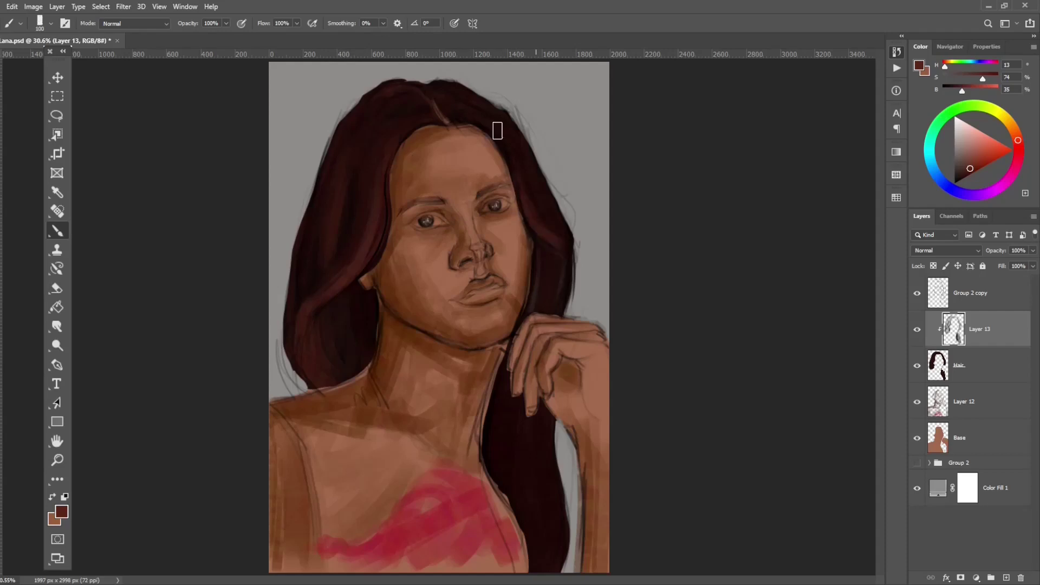
{"action": "left_click_drag", "start_coordinate": [558, 311], "coordinate": [552, 255]}
{"action": "mouse_move", "coordinate": [529, 398]}
{"action": "left_mouse_down"}
{"action": "mouse_move", "coordinate": [513, 382]}
{"action": "mouse_move", "coordinate": [537, 385]}
{"action": "left_mouse_up"}
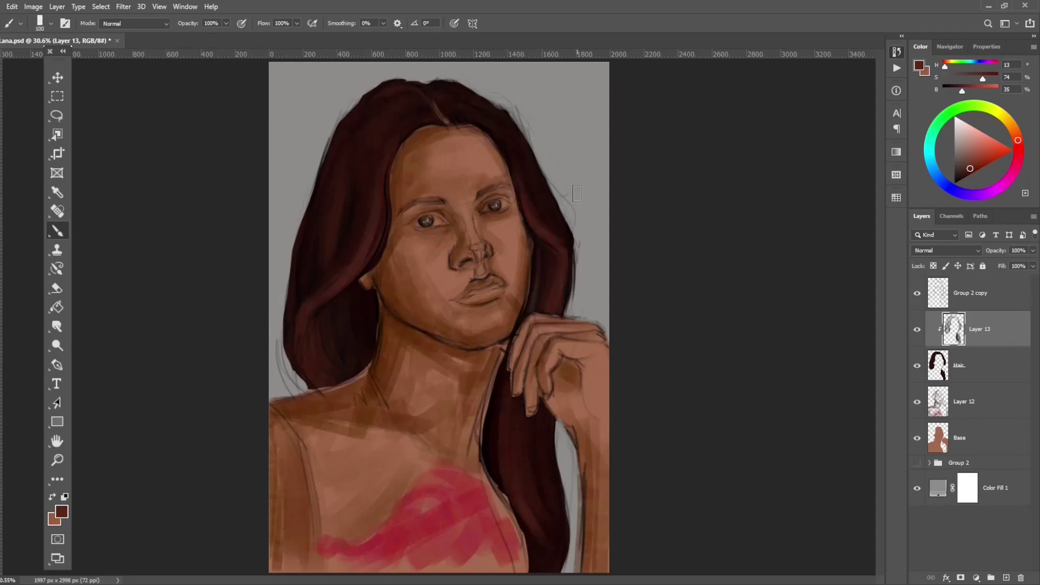
{"action": "key", "text": "bracketleft"}
{"action": "left_click_drag", "start_coordinate": [489, 490], "coordinate": [522, 504]}
{"action": "key", "text": "bracketleft"}
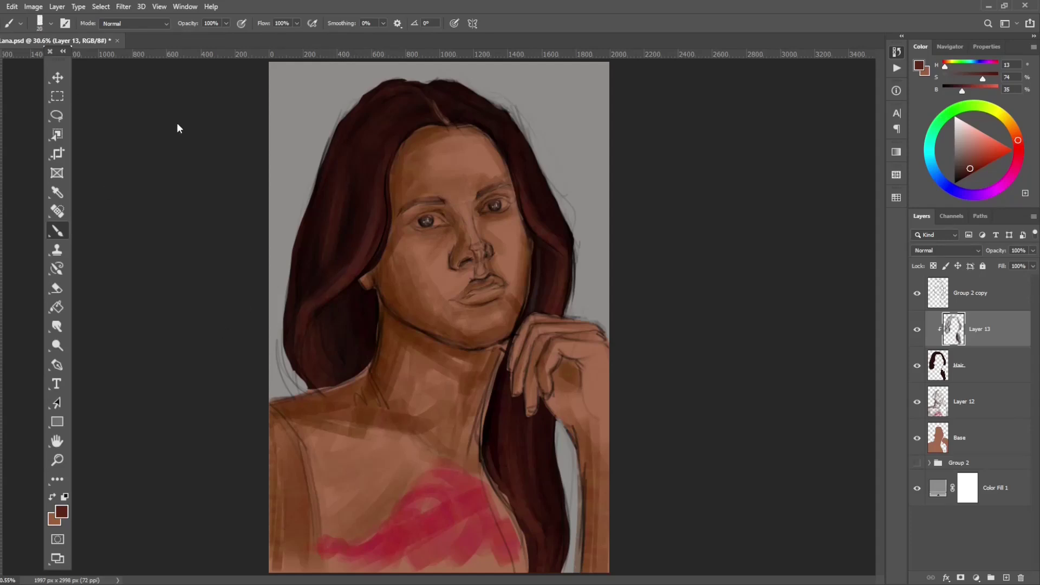
Pick a lighter brown and paint highlight strands through the left, right and lower-right hair to the canvas bottom
{"action": "left_click", "coordinate": [268, 206], "text": "alt"}
{"action": "left_click_drag", "start_coordinate": [379, 207], "coordinate": [304, 292]}
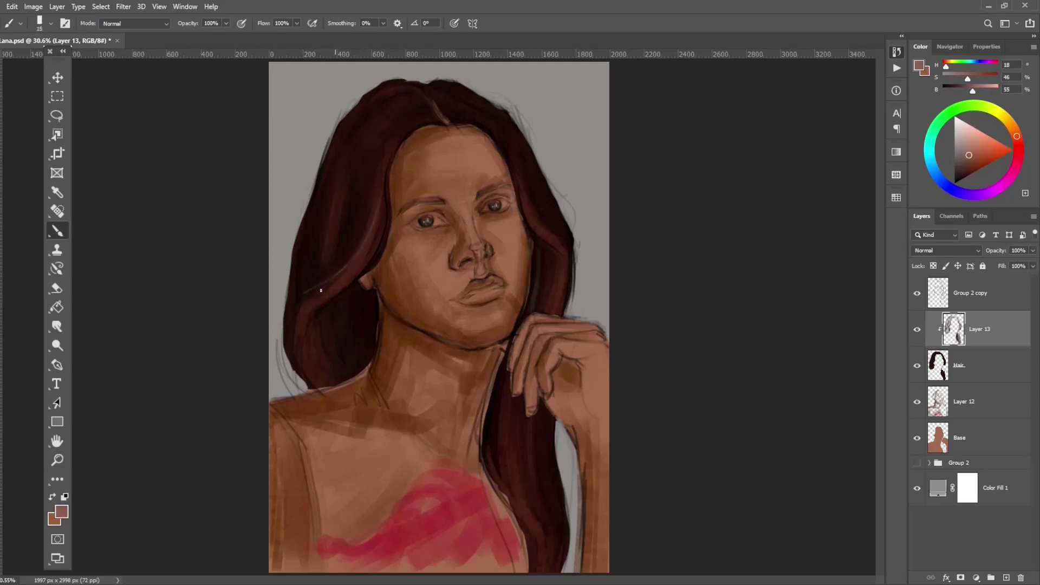
{"action": "left_click_drag", "start_coordinate": [368, 175], "coordinate": [360, 222]}
{"action": "mouse_move", "coordinate": [306, 309]}
{"action": "left_mouse_down"}
{"action": "mouse_move", "coordinate": [354, 259]}
{"action": "mouse_move", "coordinate": [303, 292]}
{"action": "left_mouse_up"}
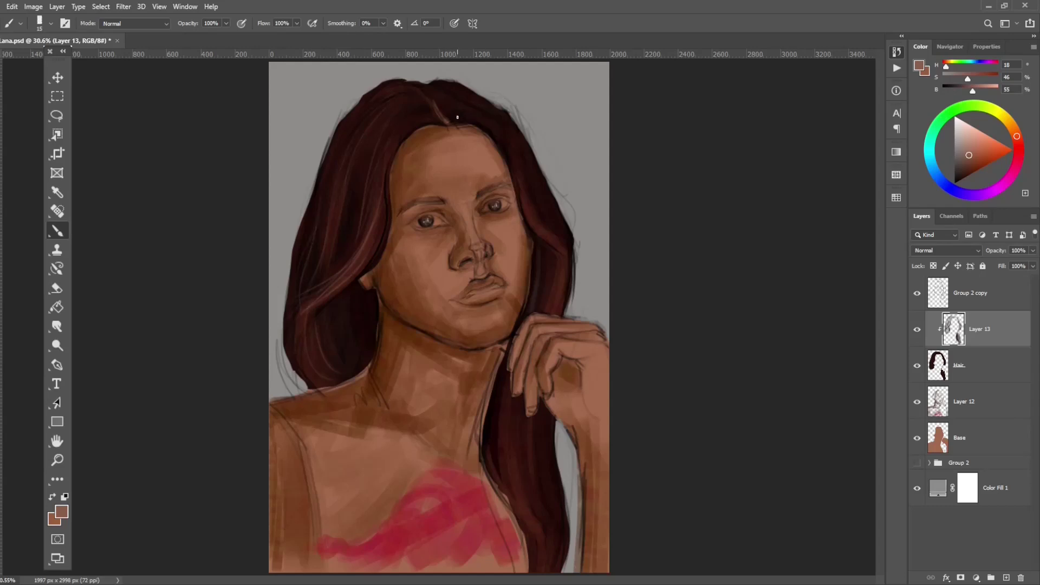
{"action": "left_click_drag", "start_coordinate": [522, 188], "coordinate": [558, 244]}
{"action": "left_click_drag", "start_coordinate": [336, 313], "coordinate": [309, 378]}
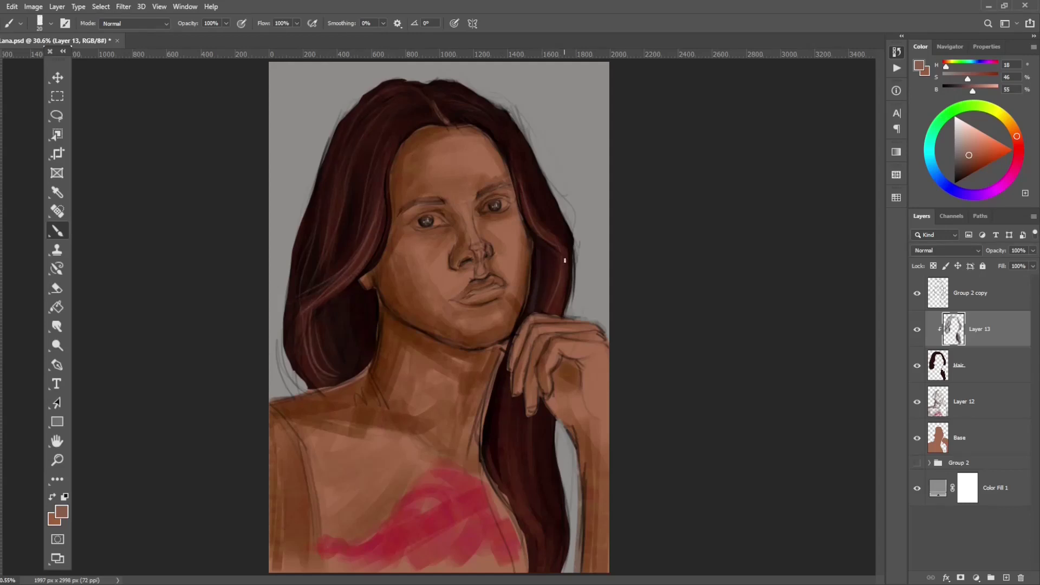
{"action": "left_click_drag", "start_coordinate": [516, 412], "coordinate": [534, 536]}
{"action": "left_click_drag", "start_coordinate": [516, 420], "coordinate": [543, 501]}
{"action": "left_click_drag", "start_coordinate": [504, 445], "coordinate": [526, 572]}
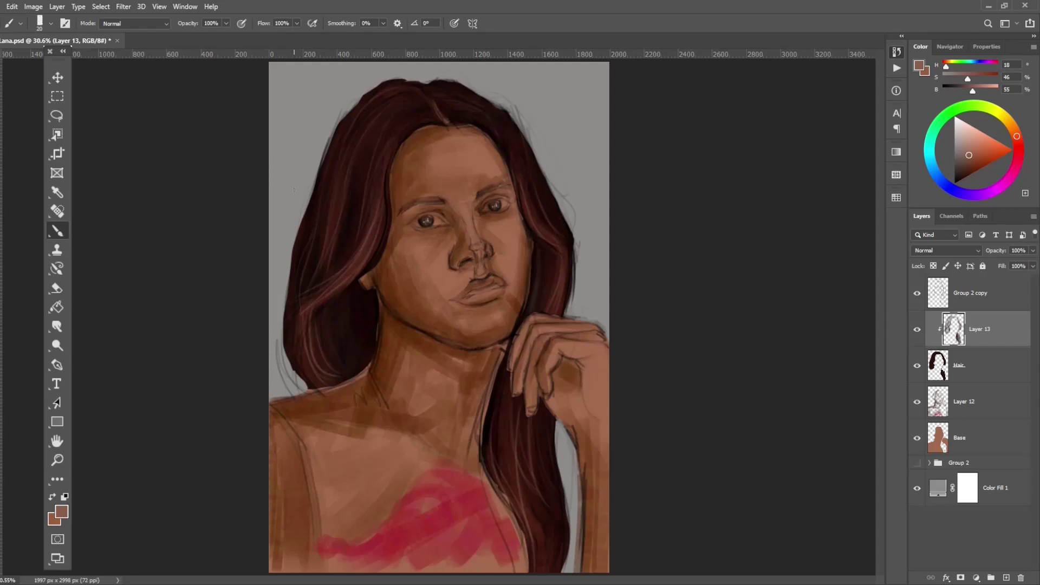
Paint a short near-black strand with a smaller brush and release Layer 13's clipping mask
{"action": "left_click", "coordinate": [350, 234], "text": "alt"}
{"action": "key", "text": "bracketleft"}
{"action": "key", "text": "bracketleft"}
{"action": "key", "text": "bracketleft"}
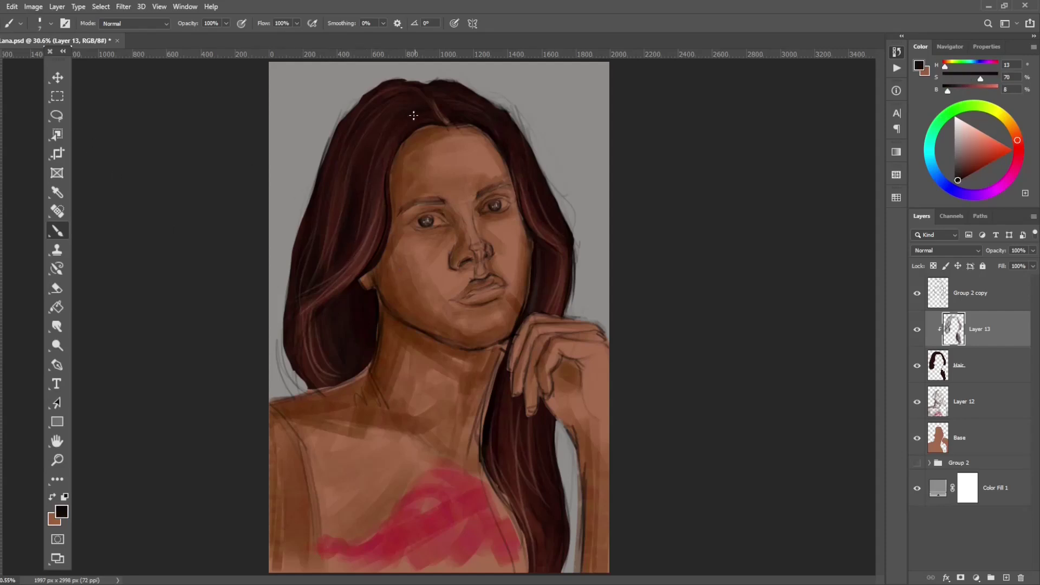
{"action": "left_click_drag", "start_coordinate": [354, 275], "coordinate": [331, 293]}
{"action": "key", "text": "ctrl+alt+g"}
{"action": "left_click", "coordinate": [420, 126], "text": "alt"}
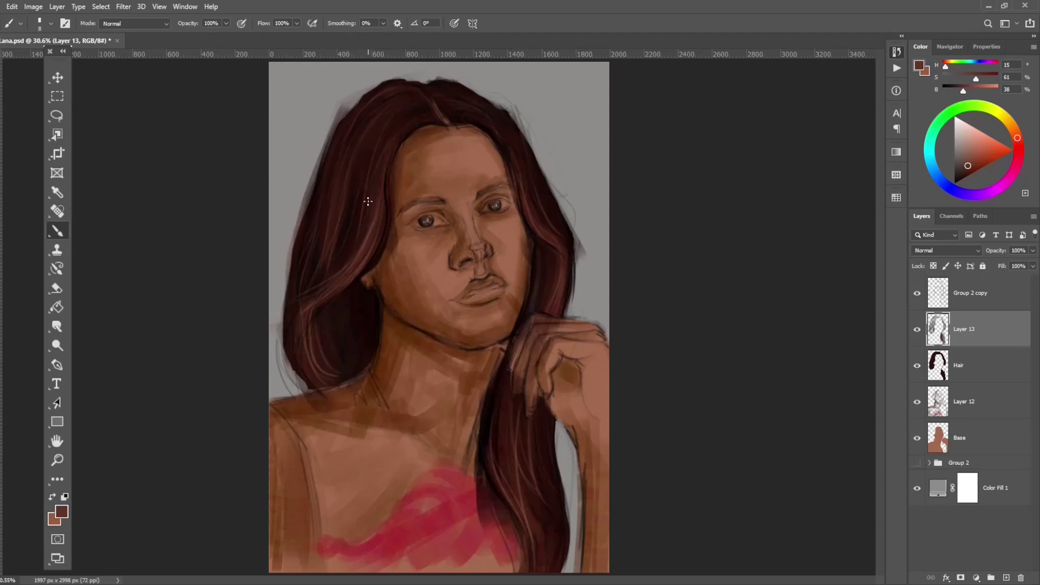
Re-clip Layer 13 to Hair and paint faint lighter strands down the left hair with an enlarged brush
{"action": "key", "text": "bracketright"}
{"action": "key", "text": "bracketright"}
{"action": "key", "text": "bracketright"}
{"action": "left_click", "coordinate": [978, 341], "text": "alt"}
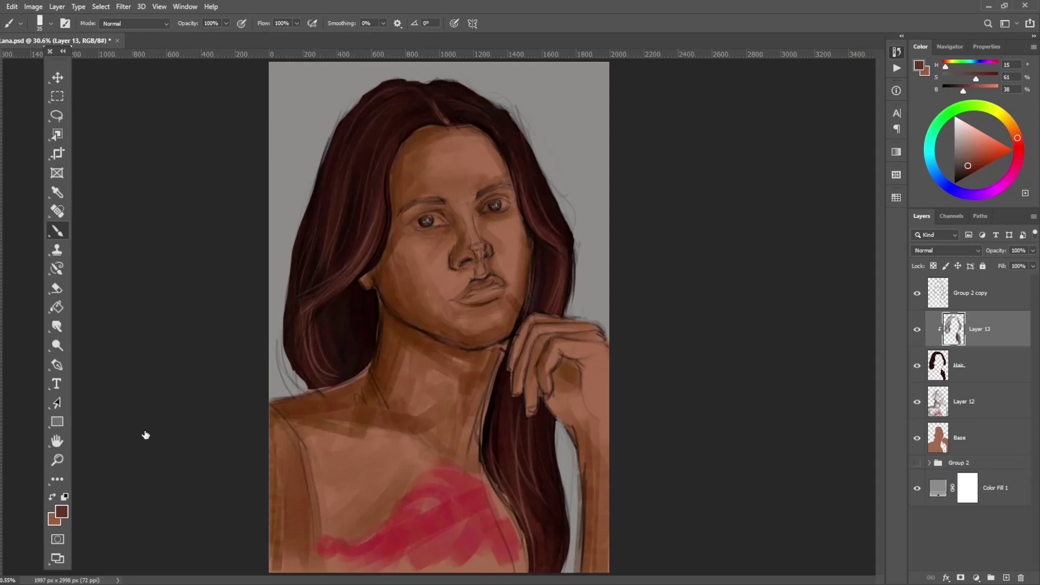
{"action": "key", "text": "period"}
{"action": "left_click_drag", "start_coordinate": [374, 147], "coordinate": [339, 239]}
{"action": "left_click_drag", "start_coordinate": [970, 91], "coordinate": [974, 91]}
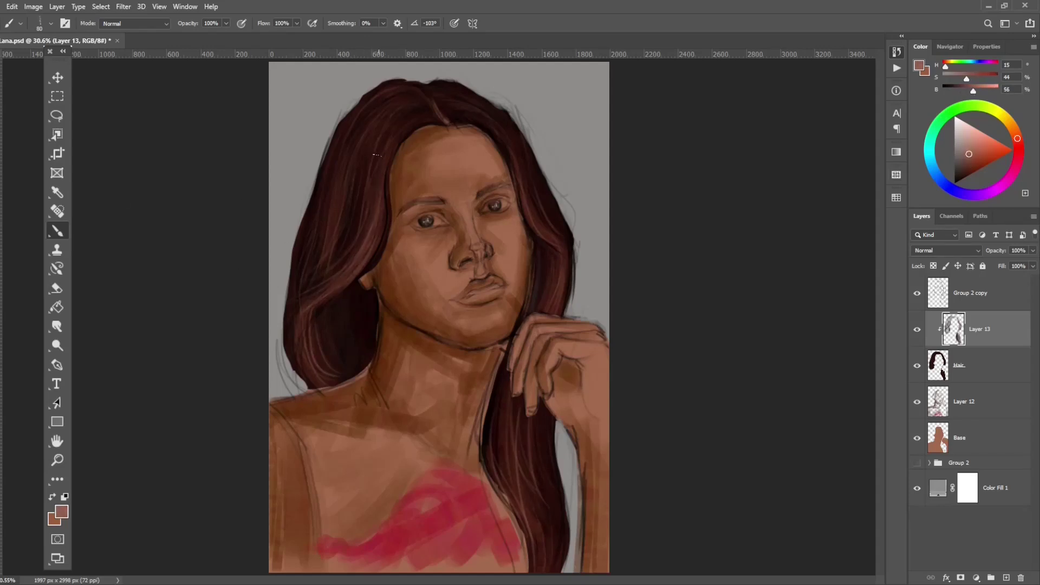
Add an Overlay-mode Layer 14 above Layer 13, then pick orange with a small brush
{"action": "left_click", "coordinate": [1006, 578]}
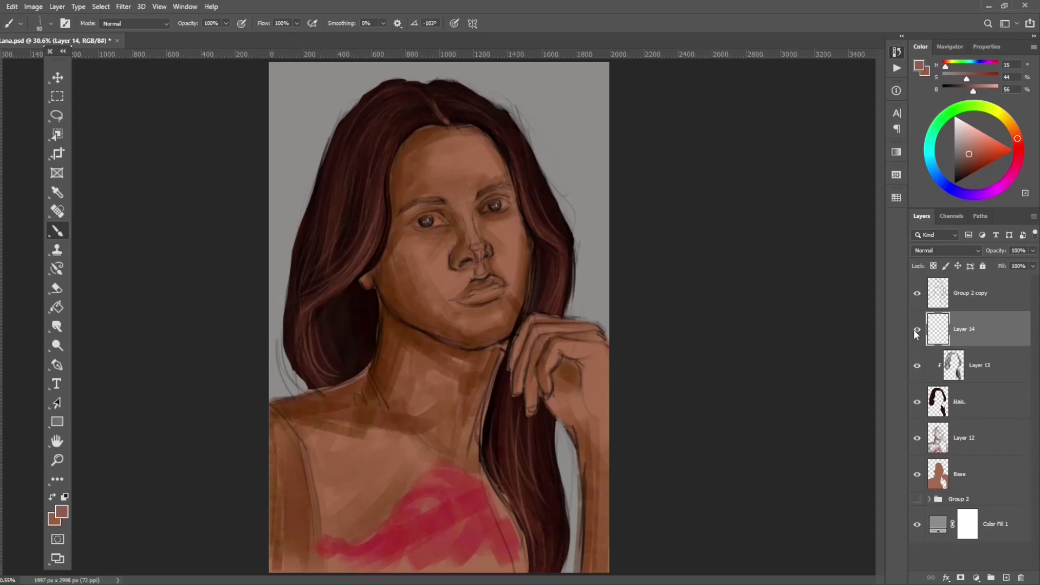
{"action": "key", "text": "ctrl+alt+g"}
{"action": "key", "text": "alt+shift+o"}
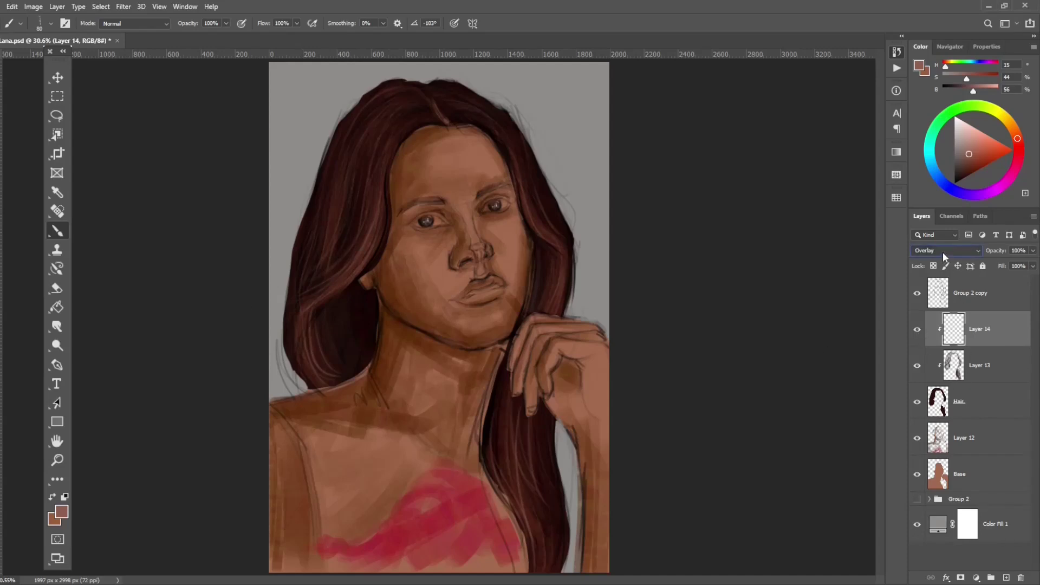
{"action": "left_click", "coordinate": [969, 131]}
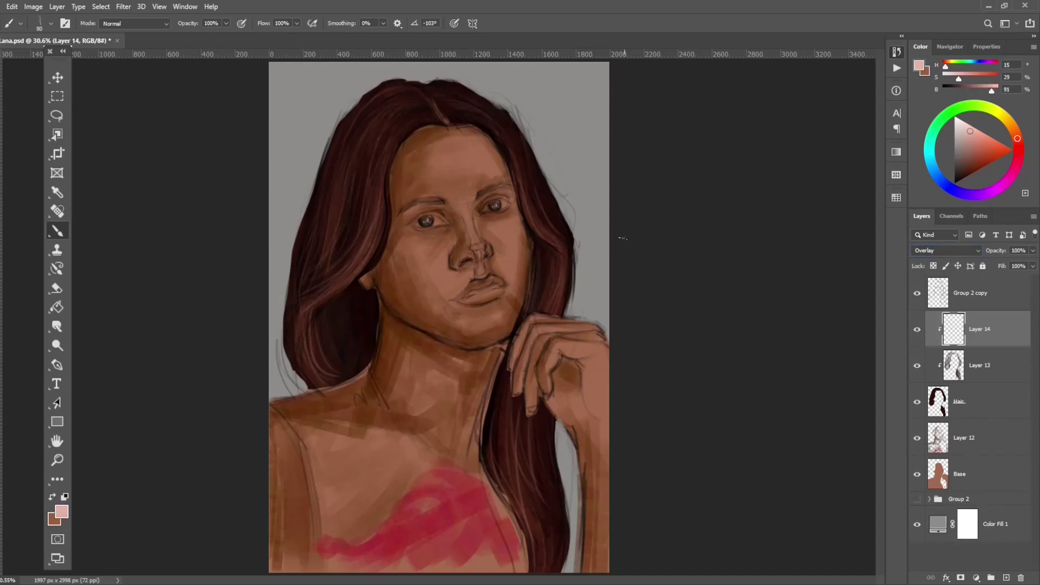
{"action": "key", "text": "ctrl+alt+g"}
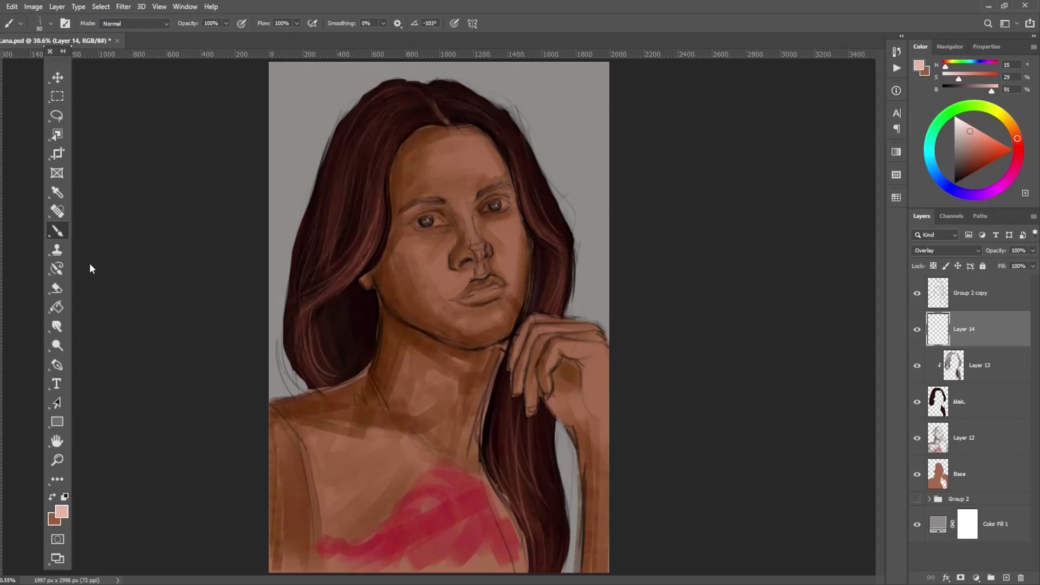
{"action": "key", "text": "period"}
{"action": "left_click", "coordinate": [483, 189], "text": "alt"}
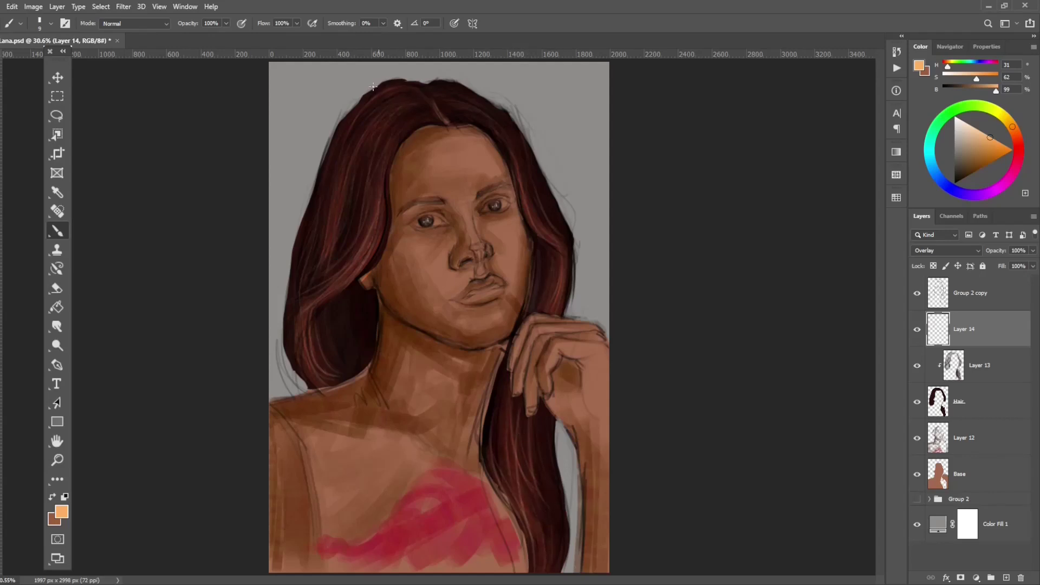
Zoom in on the eyes, make Layer 12 active, and pick a dark reddish brown
{"action": "key", "text": "z"}
{"action": "left_click", "coordinate": [511, 307]}
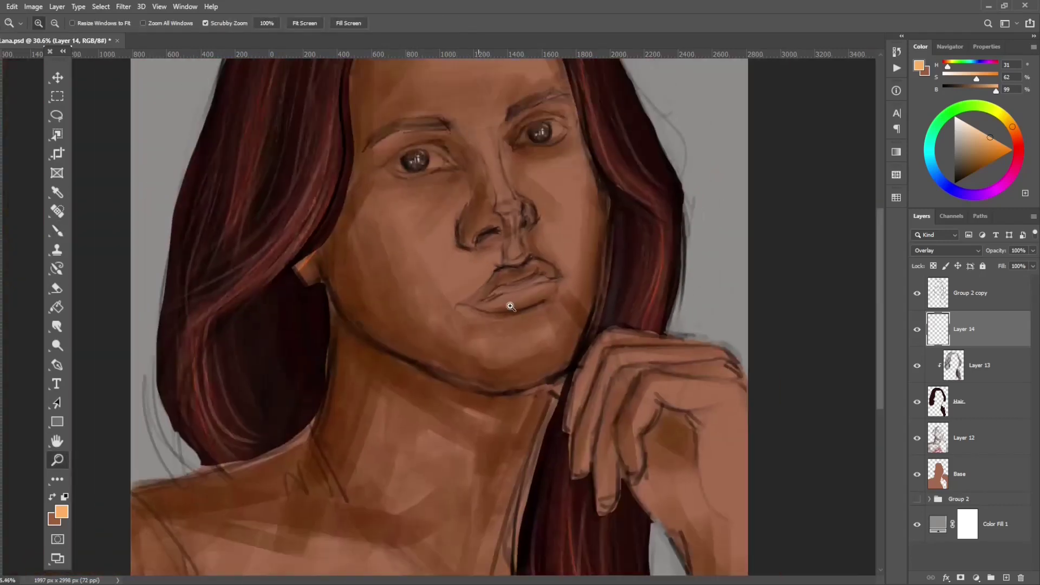
{"action": "mouse_move", "coordinate": [511, 306]}
{"action": "left_mouse_down"}
{"action": "mouse_move", "coordinate": [541, 144]}
{"action": "mouse_move", "coordinate": [564, 228]}
{"action": "left_mouse_up"}
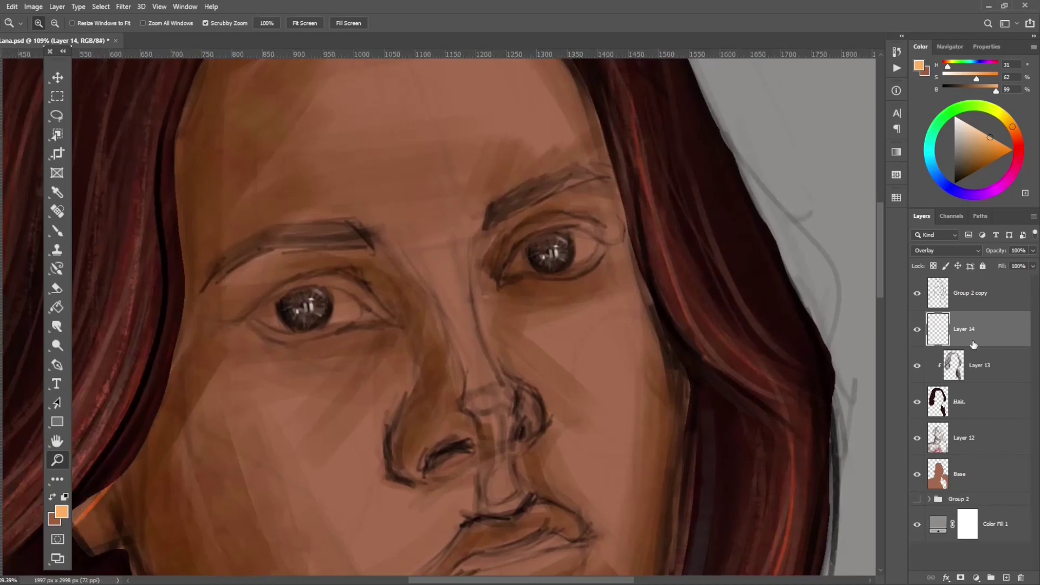
{"action": "left_click", "coordinate": [969, 437]}
{"action": "left_click", "coordinate": [917, 438]}
{"action": "left_click", "coordinate": [917, 437]}
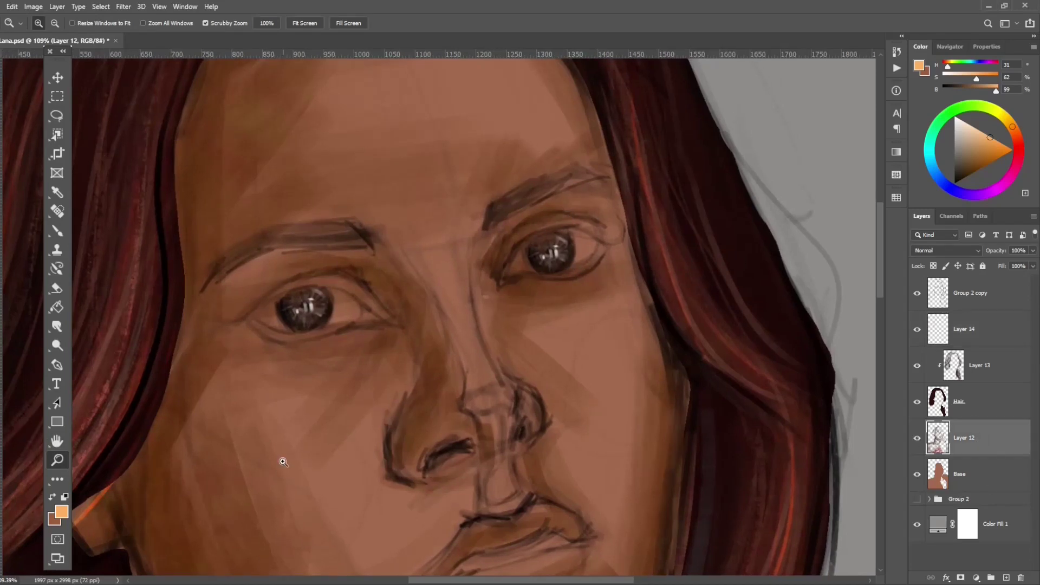
{"action": "key", "text": "ctrl+minus"}
{"action": "key", "text": "ctrl+minus"}
{"action": "key", "text": "ctrl+minus"}
{"action": "key", "text": "b"}
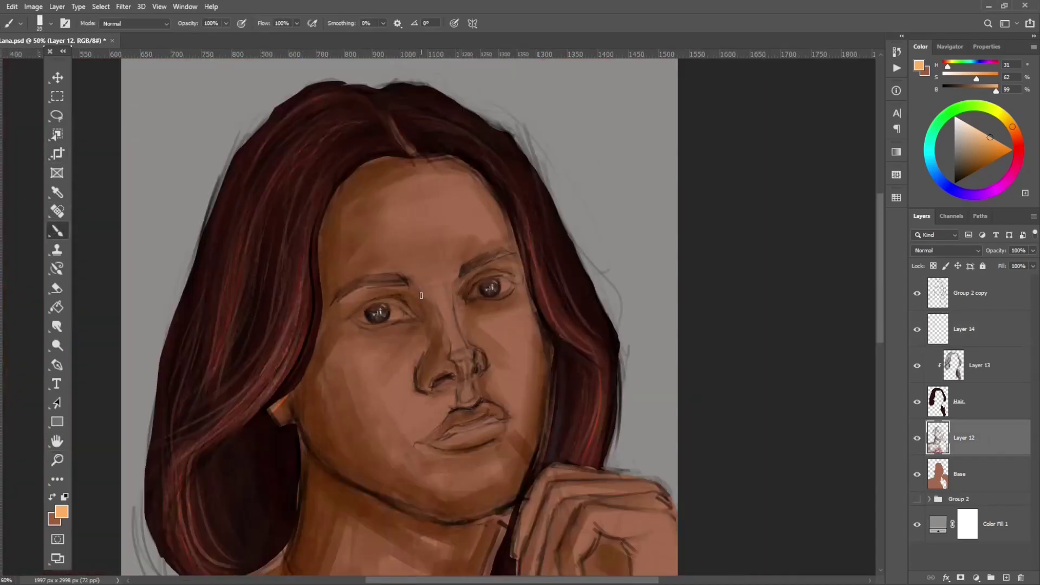
{"action": "left_click", "coordinate": [484, 268], "text": "alt"}
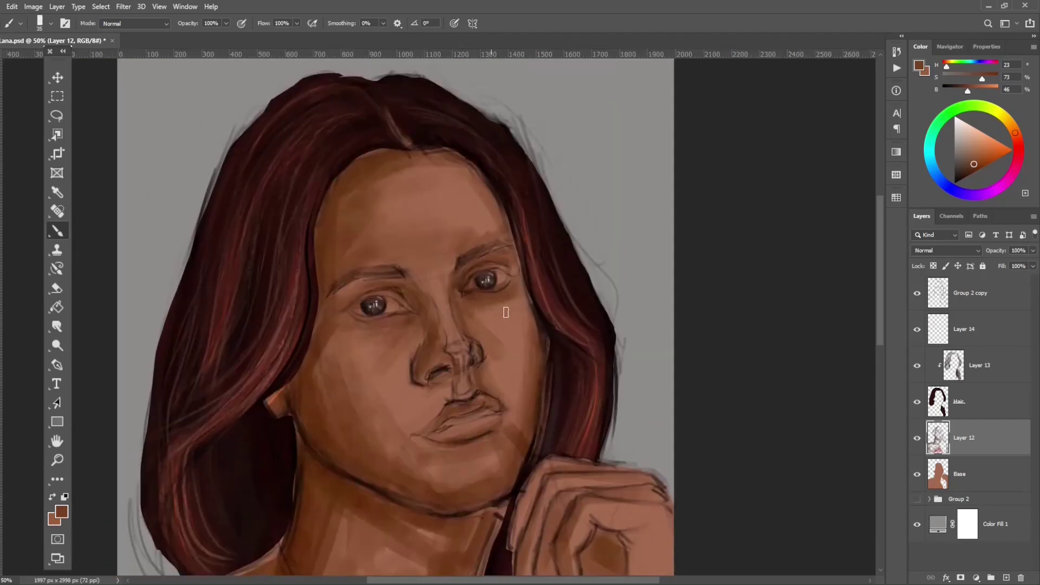
Lower Group 2 copy's opacity to 46% and resume painting on Layer 12 at 40.1%
{"action": "left_click", "coordinate": [970, 292]}
{"action": "mouse_move", "coordinate": [1033, 250]}
{"action": "left_mouse_down"}
{"action": "mouse_move", "coordinate": [1003, 268]}
{"action": "mouse_move", "coordinate": [1027, 268]}
{"action": "left_mouse_up"}
{"action": "left_click", "coordinate": [964, 437]}
{"action": "key", "text": "z"}
{"action": "left_click_drag", "start_coordinate": [616, 301], "coordinate": [460, 316]}
{"action": "key", "text": "b"}
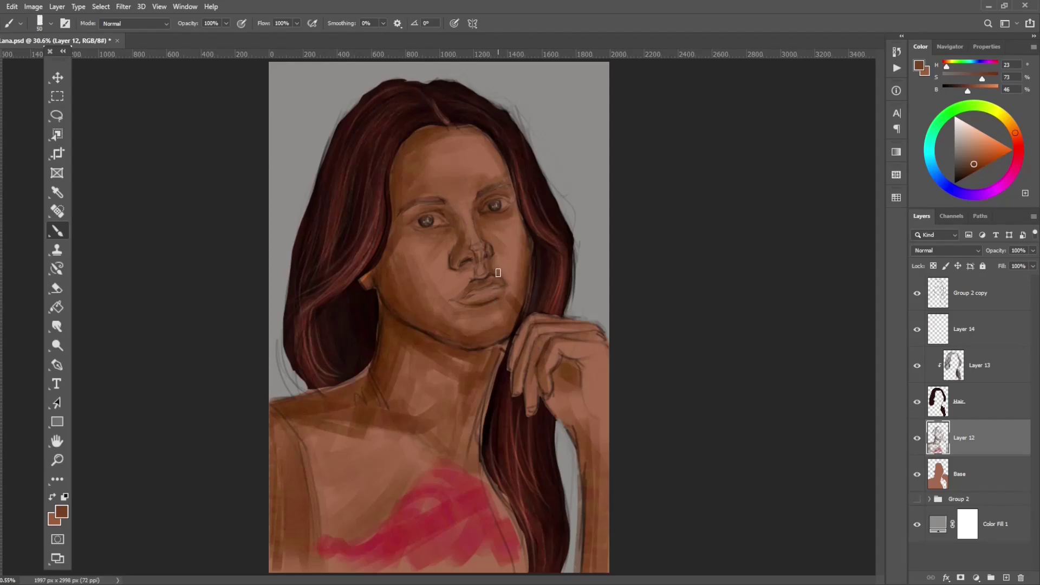
Darken the shading under the right eye with brown sampled from the hair edge
{"action": "scroll", "coordinate": [499, 175], "scroll_direction": "up", "scroll_amount": 4}
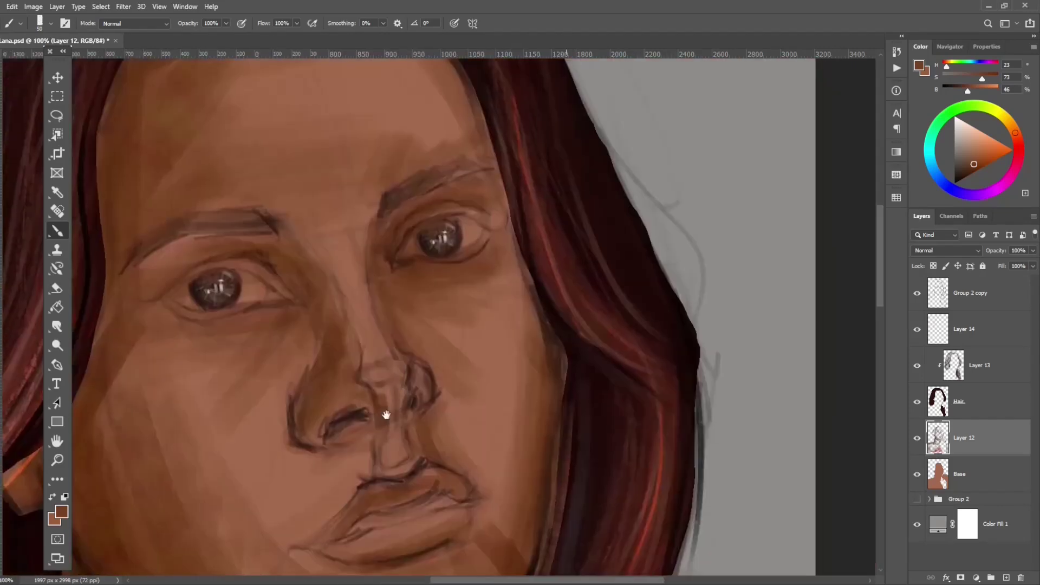
{"action": "key", "text": "bracketleft"}
{"action": "key", "text": "bracketleft"}
{"action": "key", "text": "bracketleft"}
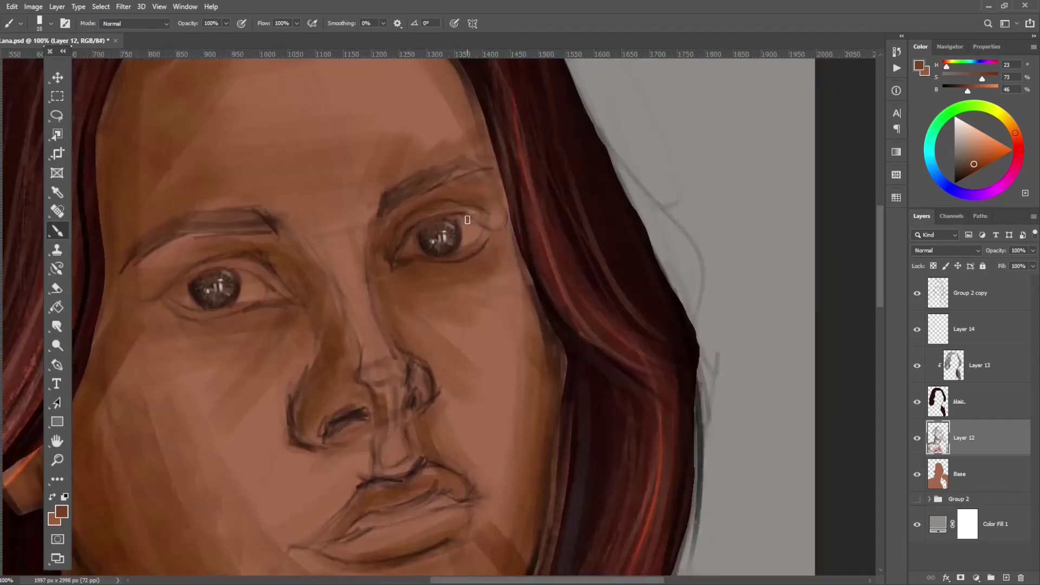
{"action": "left_click", "coordinate": [564, 298], "text": "alt"}
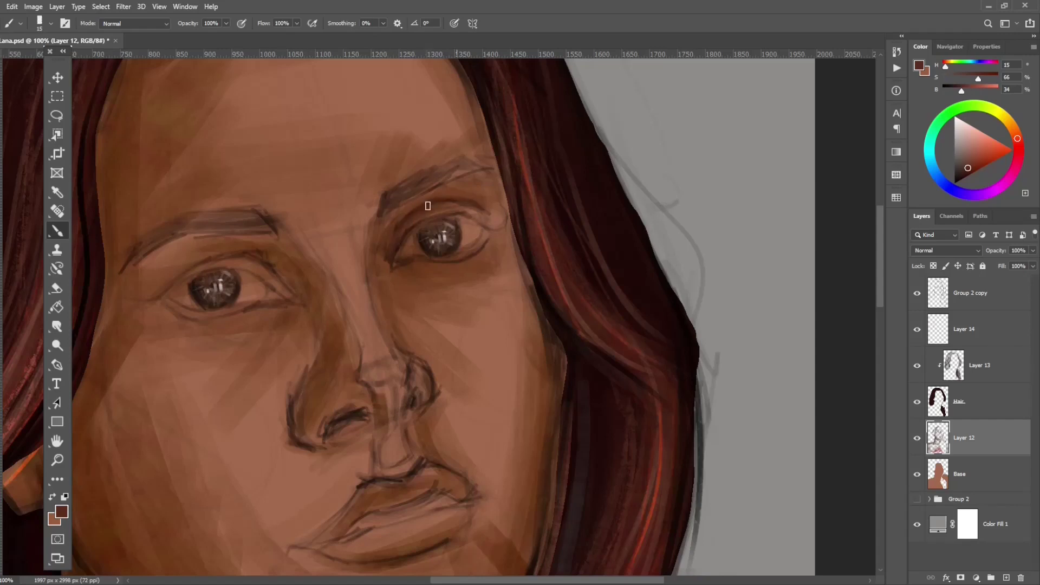
{"action": "left_click_drag", "start_coordinate": [475, 258], "coordinate": [441, 262]}
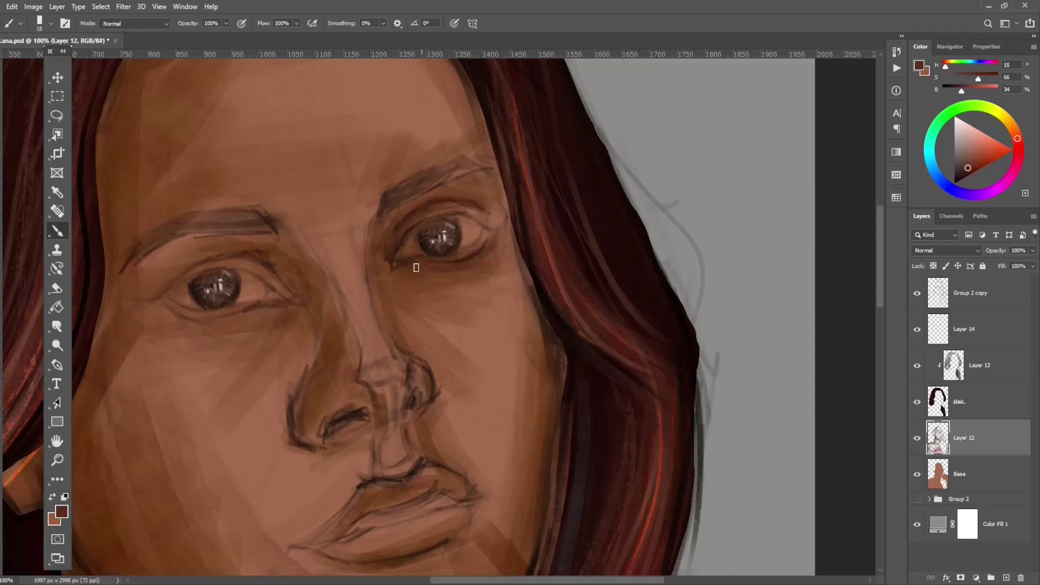
{"action": "key", "text": "bracketright"}
{"action": "key", "text": "bracketright"}
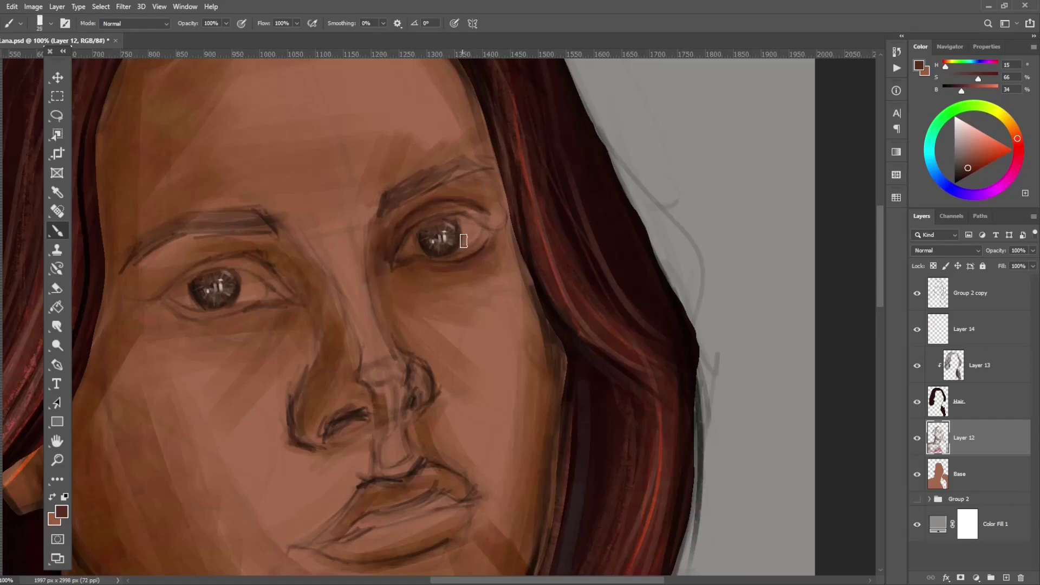
{"action": "key", "text": "bracketleft"}
{"action": "key", "text": "bracketleft"}
{"action": "key", "text": "bracketright"}
{"action": "key", "text": "bracketright"}
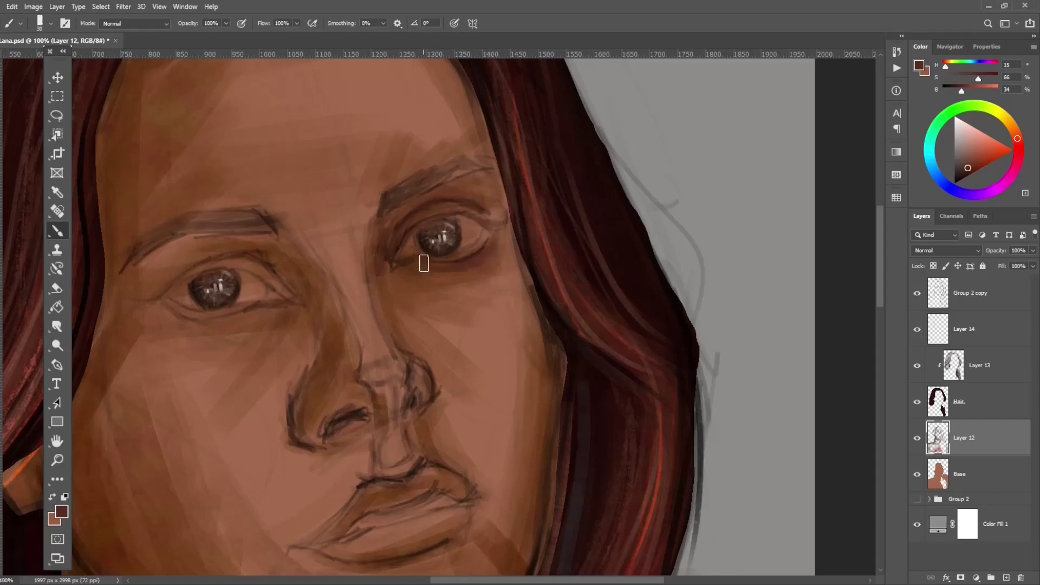
{"action": "key", "text": "bracketleft"}
{"action": "key", "text": "bracketleft"}
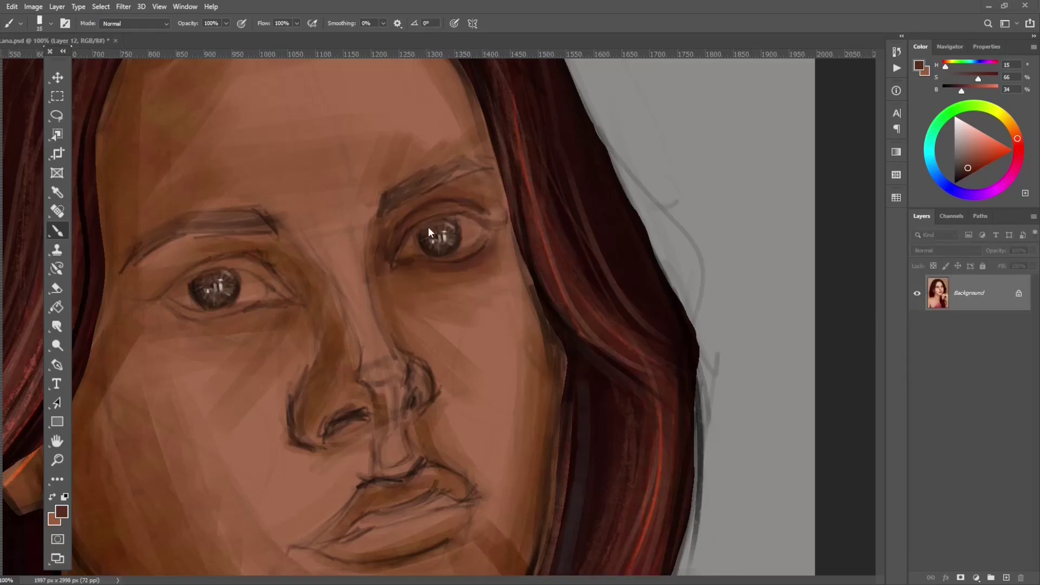
{"action": "key", "text": "bracketright"}
{"action": "key", "text": "bracketright"}
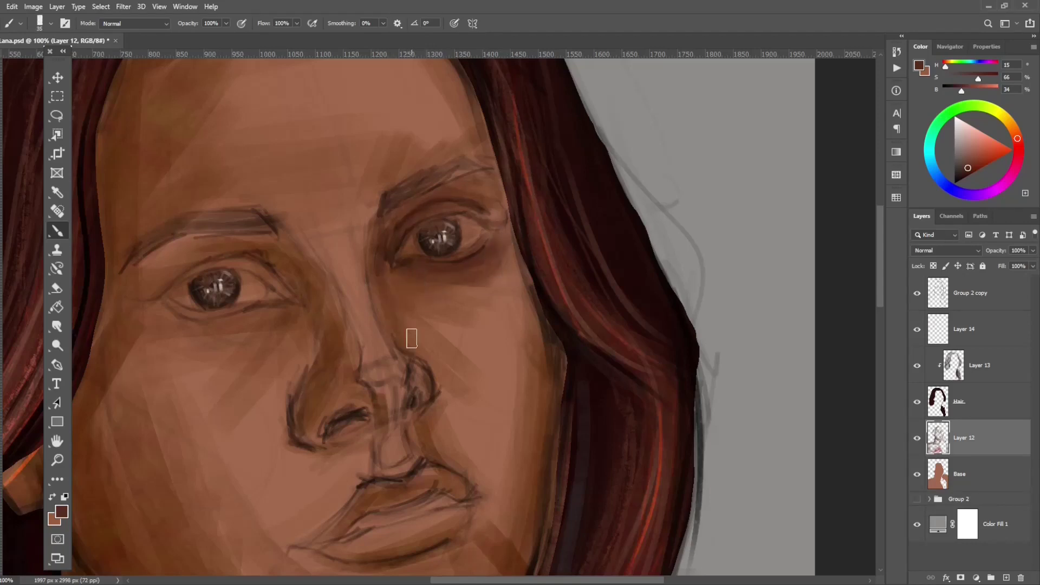
Darken the nose bridge, right nostril and right side of the philtrum
{"action": "left_click_drag", "start_coordinate": [371, 306], "coordinate": [369, 222]}
{"action": "key", "text": "bracketleft"}
{"action": "key", "text": "bracketleft"}
{"action": "key", "text": "bracketleft"}
{"action": "left_click_drag", "start_coordinate": [413, 376], "coordinate": [425, 394]}
{"action": "mouse_move", "coordinate": [361, 413]}
{"action": "left_mouse_down"}
{"action": "mouse_move", "coordinate": [347, 433]}
{"action": "mouse_move", "coordinate": [393, 406]}
{"action": "mouse_move", "coordinate": [374, 411]}
{"action": "mouse_move", "coordinate": [384, 400]}
{"action": "mouse_move", "coordinate": [373, 468]}
{"action": "left_mouse_up"}
{"action": "key", "text": "ctrl+z"}
{"action": "key", "text": "bracketleft"}
{"action": "key", "text": "bracketright"}
{"action": "key", "text": "bracketright"}
{"action": "key", "text": "bracketright"}
{"action": "left_click_drag", "start_coordinate": [400, 417], "coordinate": [409, 463]}
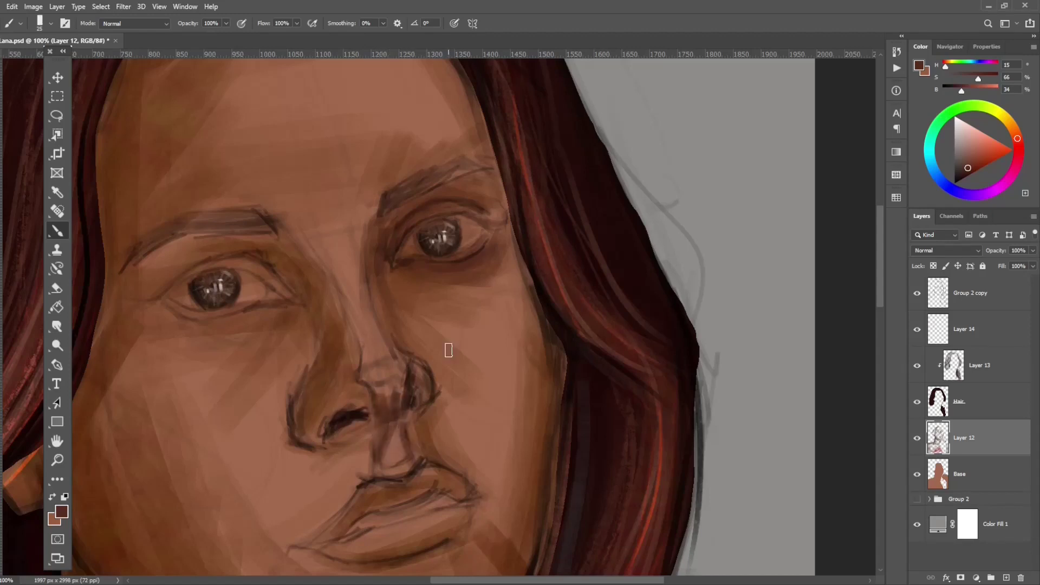
Pick a warmer, darker brown, sample the forehead skin tone, and select Group 2 copy
{"action": "left_click", "coordinate": [165, 152], "text": "alt"}
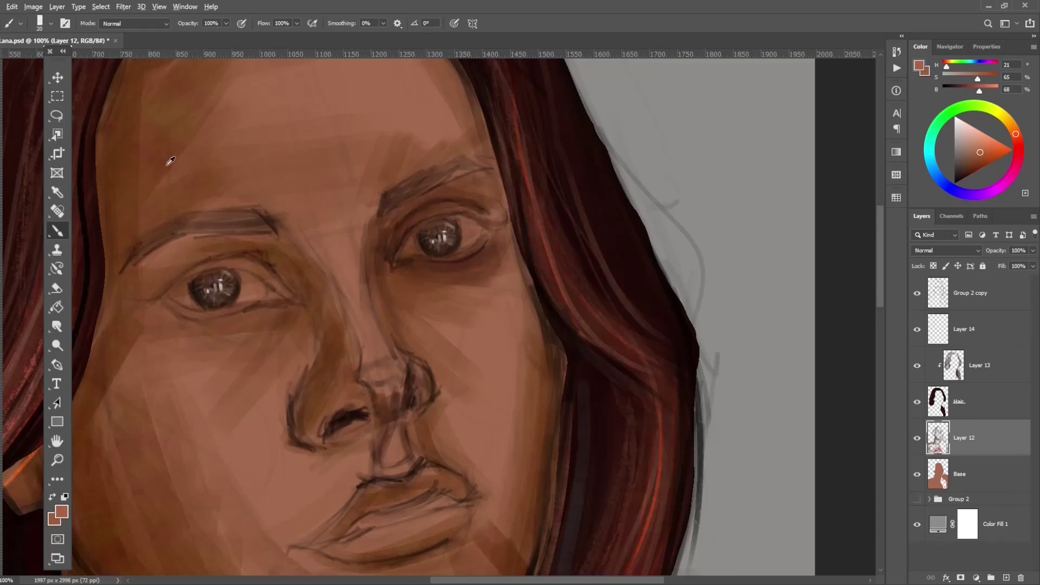
{"action": "key", "text": "bracketleft"}
{"action": "key", "text": "bracketleft"}
{"action": "left_click_drag", "start_coordinate": [971, 94], "coordinate": [958, 95]}
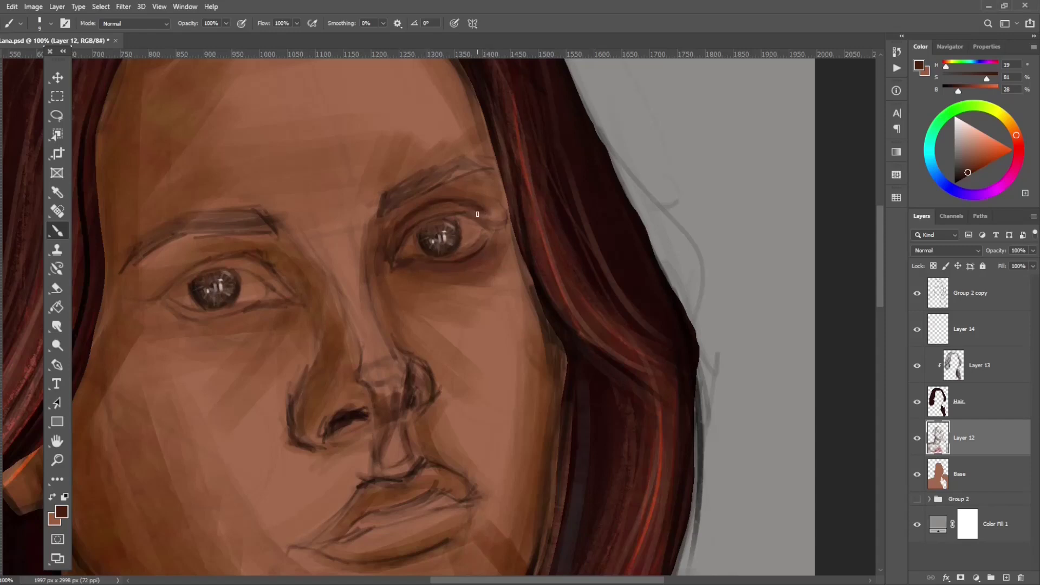
{"action": "key", "text": "bracketright"}
{"action": "key", "text": "bracketright"}
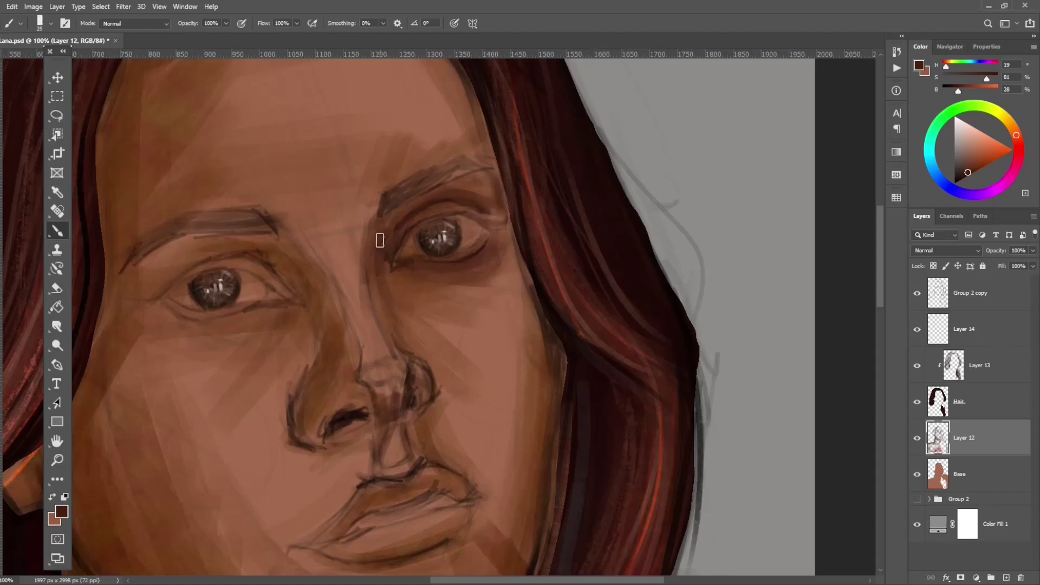
{"action": "key", "text": "bracketleft"}
{"action": "key", "text": "bracketleft"}
{"action": "key", "text": "bracketright"}
{"action": "left_click", "coordinate": [433, 195], "text": "alt"}
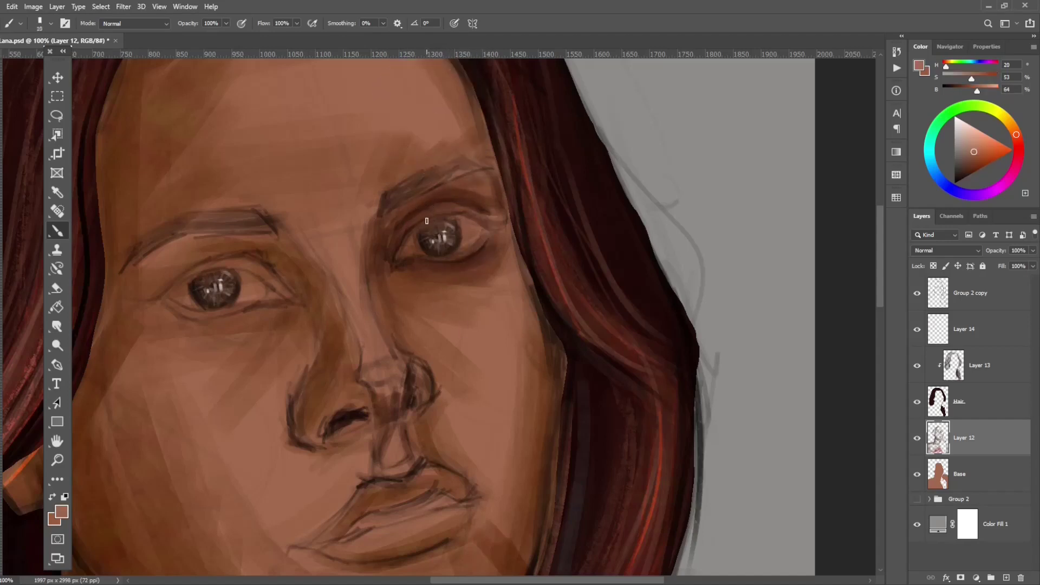
{"action": "left_click", "coordinate": [989, 298]}
Add Layer 15 above Group 2 copy and sample dark browns near the eye
{"action": "left_click", "coordinate": [1006, 577]}
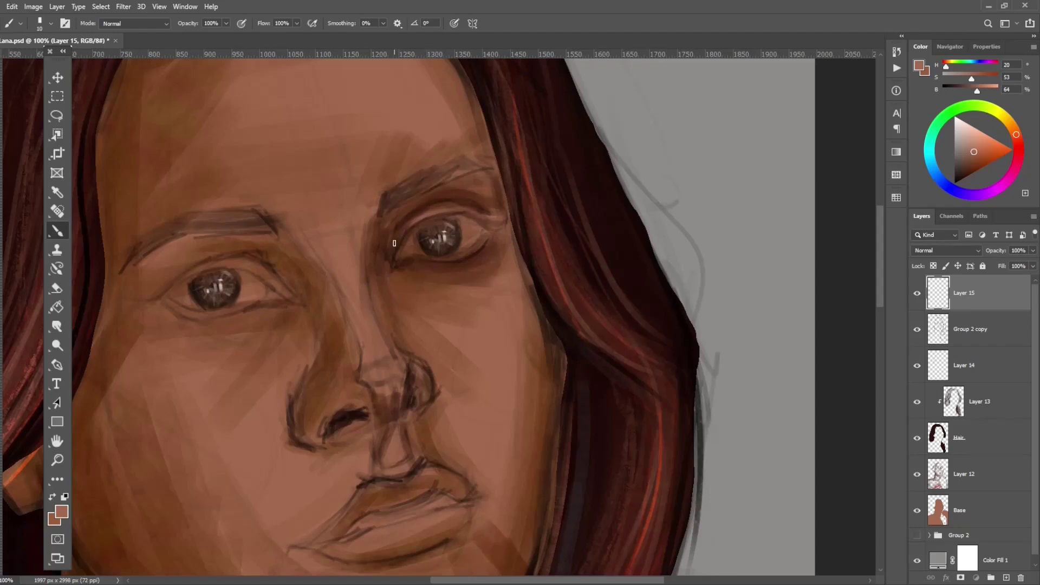
{"action": "key", "text": "bracketright"}
{"action": "key", "text": "bracketleft"}
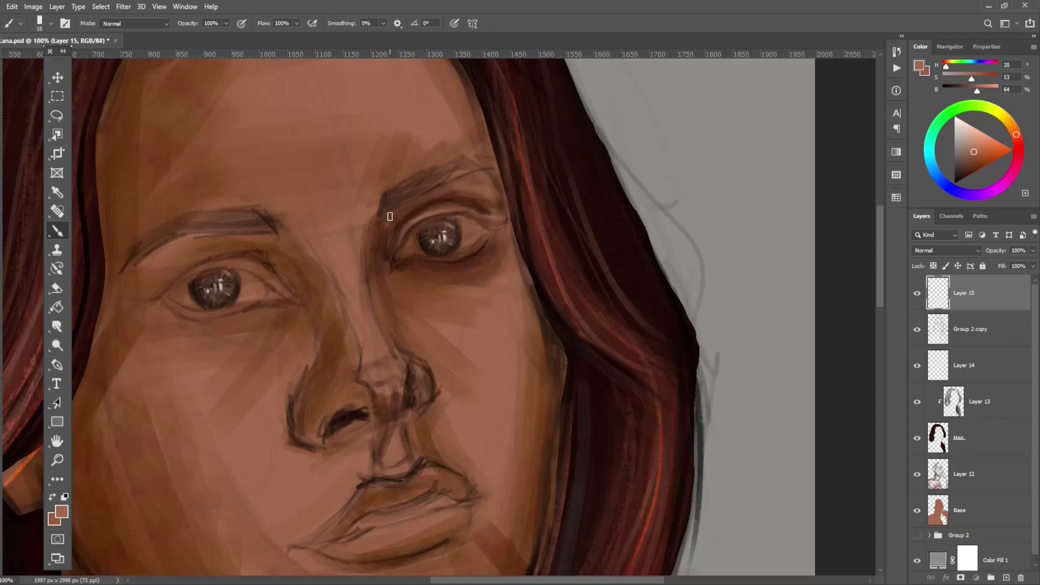
{"action": "key", "text": "bracketright"}
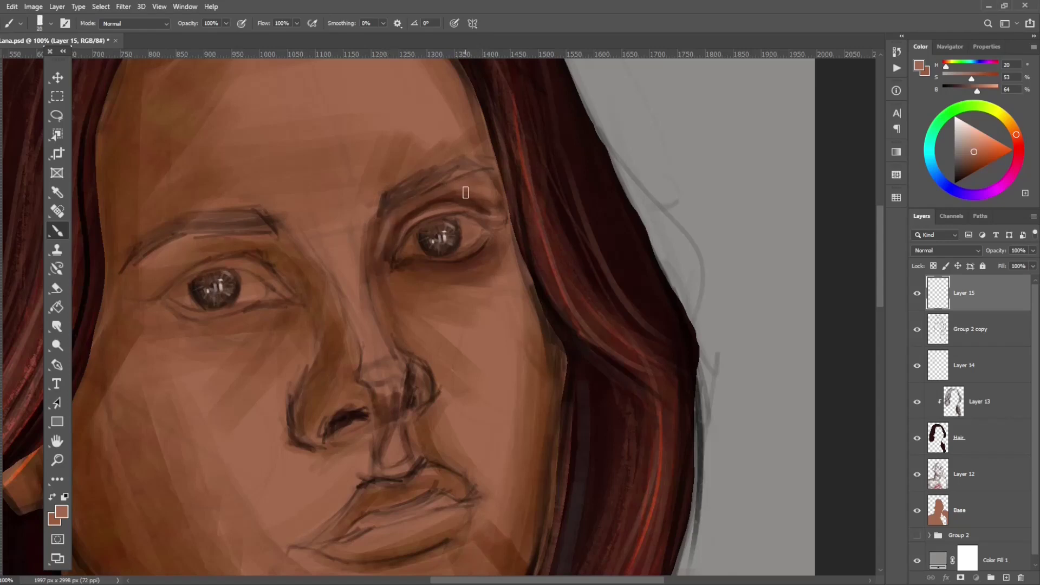
{"action": "left_click", "coordinate": [495, 201], "text": "alt"}
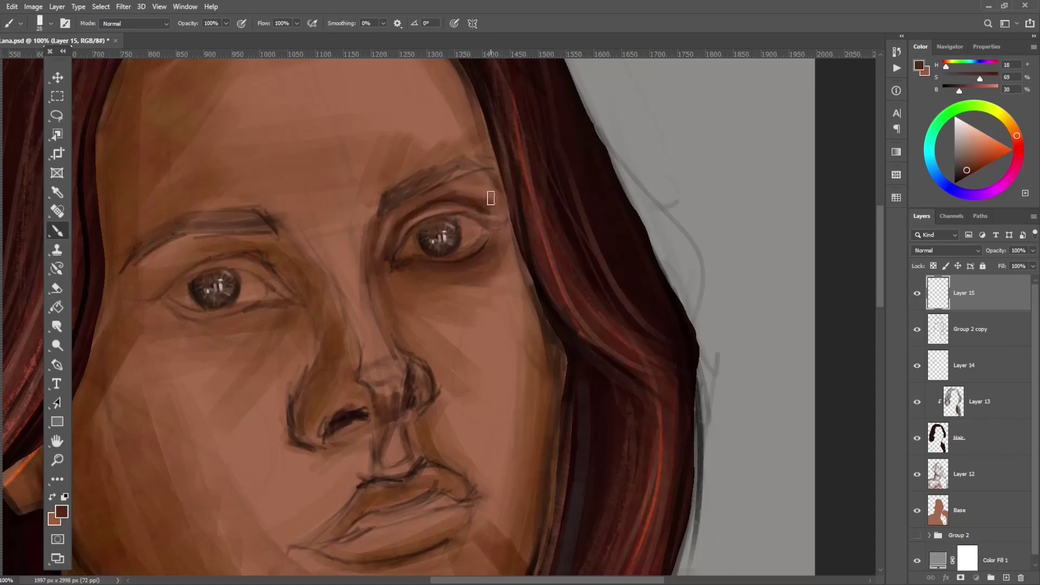
{"action": "left_click", "coordinate": [503, 227], "text": "alt"}
{"action": "key", "text": "bracketright"}
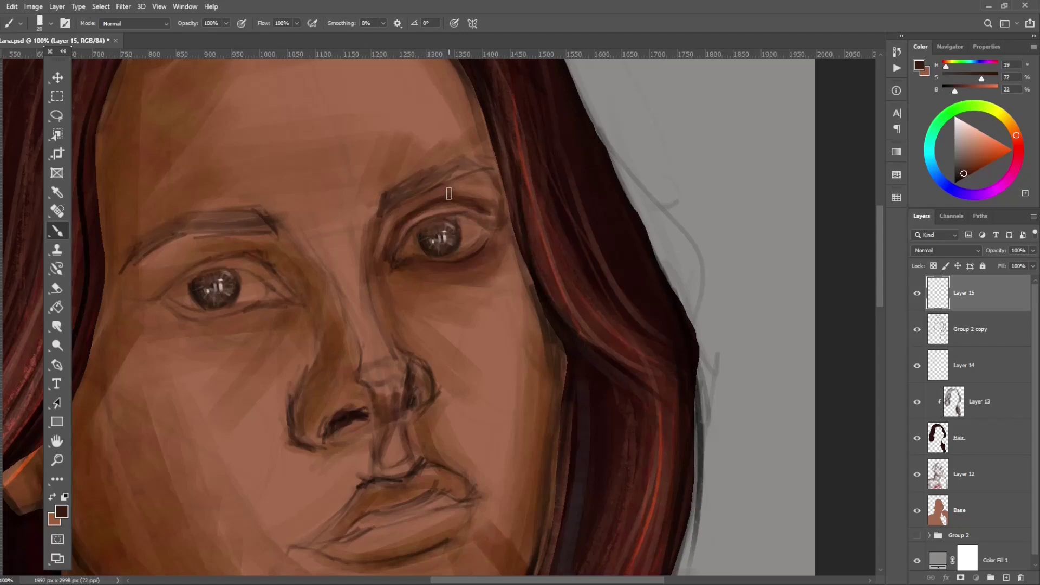
Sample skin tones beside the right eye and eyelid with a finer brush
{"action": "left_click", "coordinate": [430, 210], "text": "alt"}
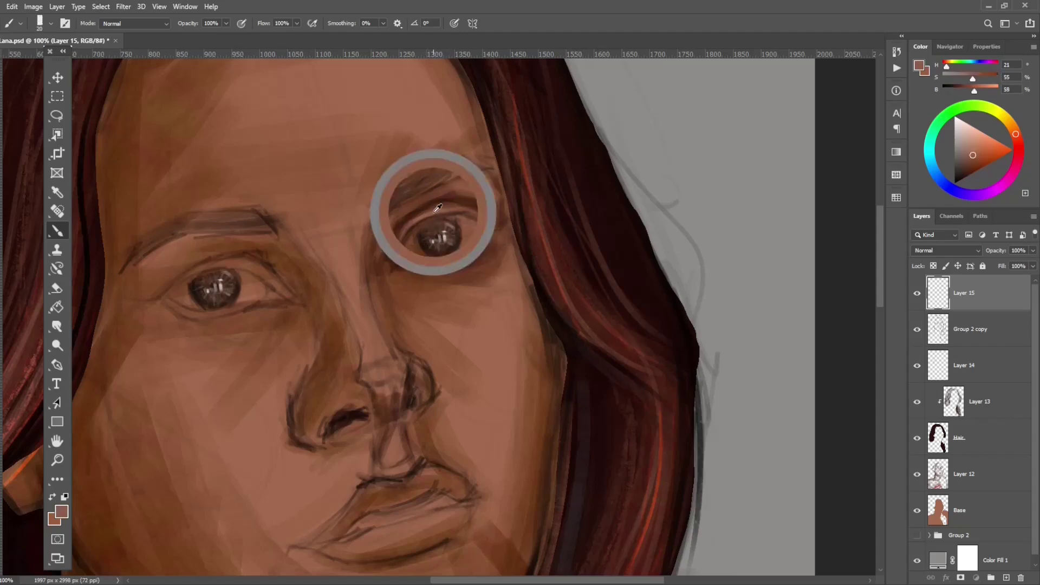
{"action": "key", "text": "bracketleft"}
{"action": "key", "text": "bracketleft"}
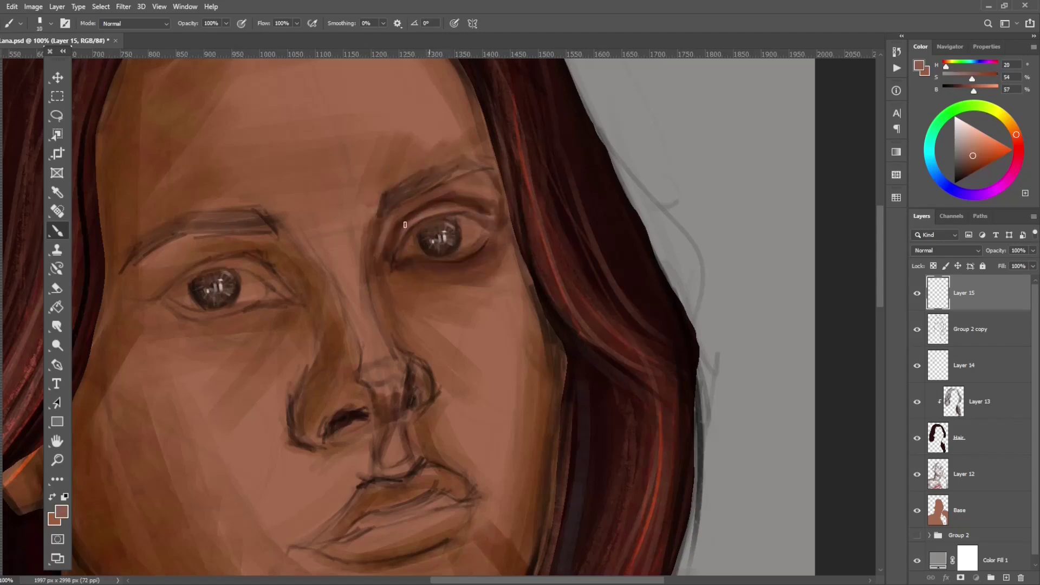
{"action": "left_click", "coordinate": [433, 198], "text": "alt"}
{"action": "left_click", "coordinate": [451, 207], "text": "alt"}
{"action": "left_click", "coordinate": [472, 187], "text": "alt"}
{"action": "left_click", "coordinate": [462, 207], "text": "alt"}
{"action": "left_click", "coordinate": [434, 212], "text": "alt"}
{"action": "left_click", "coordinate": [454, 199], "text": "alt"}
{"action": "left_click", "coordinate": [455, 206], "text": "alt"}
Sample forehead and eye-area skin tones, ending on the light eye-white tone
{"action": "left_click_drag", "start_coordinate": [357, 122], "coordinate": [322, 236]}
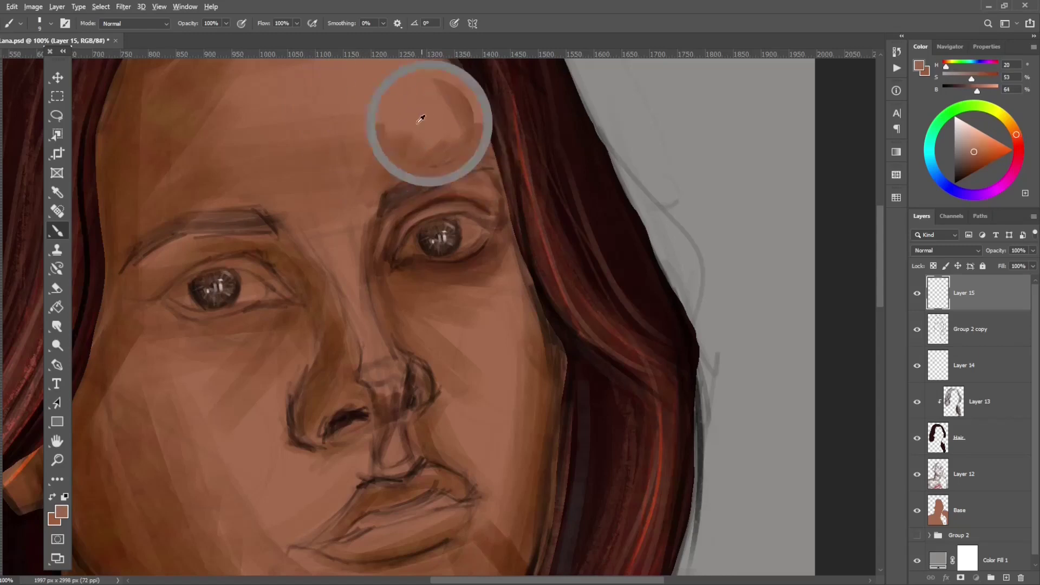
{"action": "left_click", "coordinate": [350, 255], "text": "alt"}
{"action": "left_click", "coordinate": [390, 258], "text": "alt"}
{"action": "left_click", "coordinate": [385, 233], "text": "alt"}
{"action": "left_click", "coordinate": [448, 210], "text": "alt"}
{"action": "left_click", "coordinate": [480, 244], "text": "alt"}
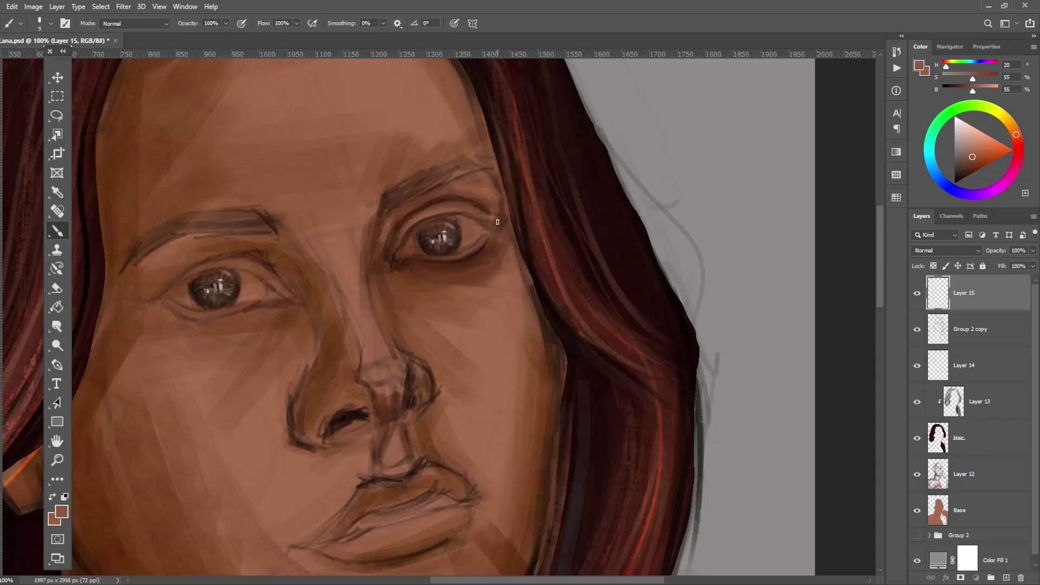
{"action": "left_click", "coordinate": [447, 213], "text": "alt"}
{"action": "left_click", "coordinate": [485, 189], "text": "alt"}
{"action": "left_click", "coordinate": [414, 224], "text": "alt"}
{"action": "left_click", "coordinate": [428, 213], "text": "alt"}
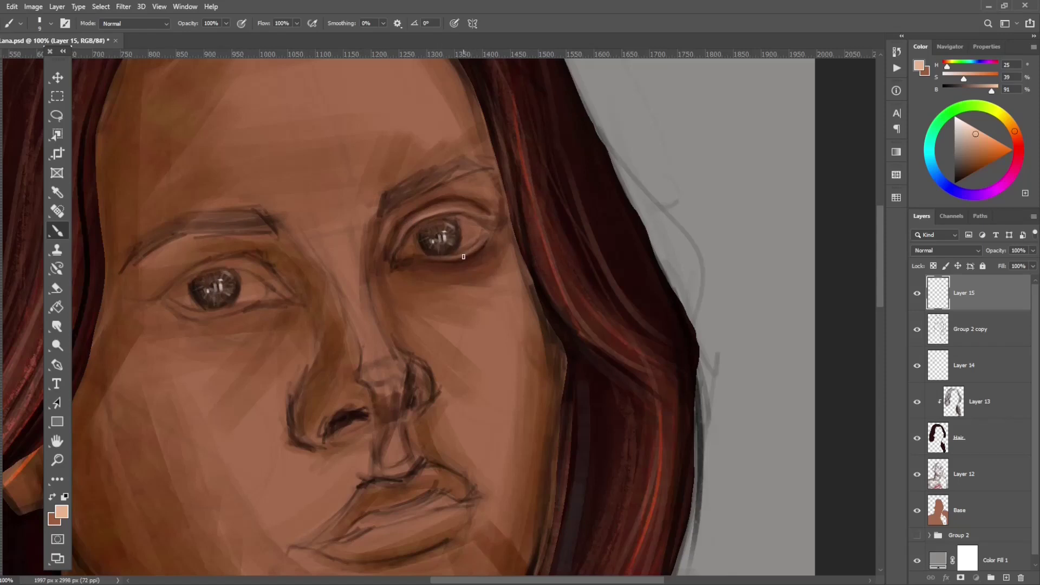
Paint lighter strokes on the eye white right and left of the iris
{"action": "key", "text": "bracketright"}
{"action": "key", "text": "bracketright"}
{"action": "key", "text": "bracketright"}
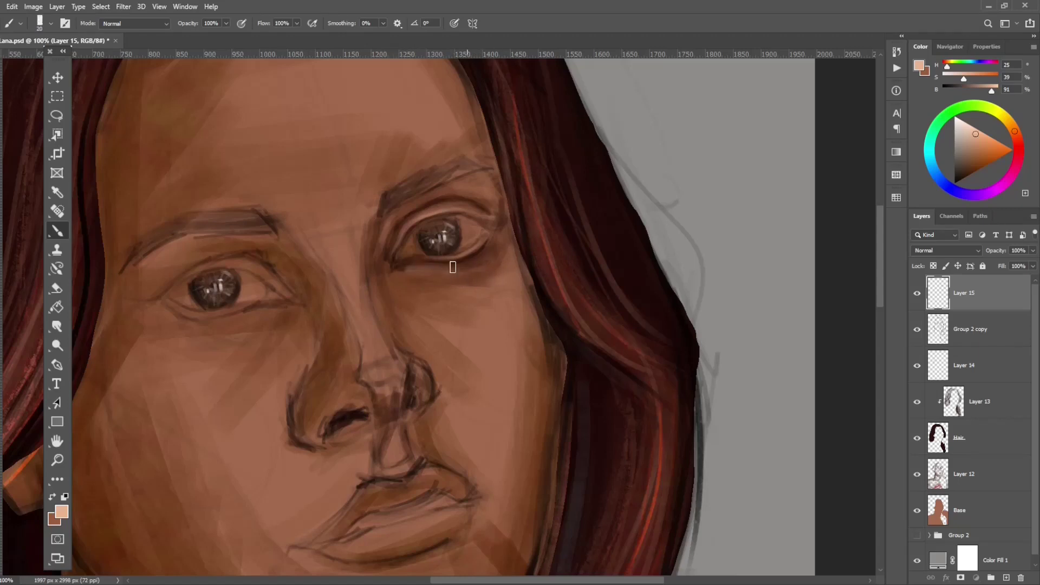
{"action": "key", "text": "bracketleft"}
{"action": "key", "text": "bracketleft"}
{"action": "key", "text": "bracketright"}
{"action": "key", "text": "bracketright"}
{"action": "key", "text": "bracketright"}
{"action": "key", "text": "bracketright"}
{"action": "key", "text": "bracketright"}
{"action": "key", "text": "bracketright"}
{"action": "key", "text": "bracketleft"}
{"action": "key", "text": "bracketleft"}
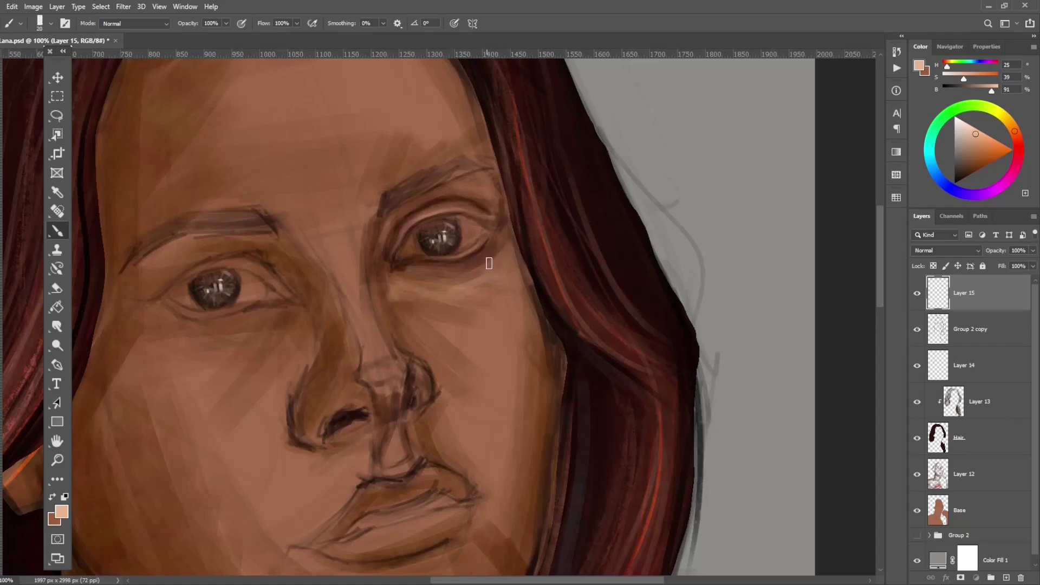
{"action": "left_click_drag", "start_coordinate": [464, 230], "coordinate": [473, 245]}
{"action": "key", "text": "bracketleft"}
{"action": "key", "text": "bracketleft"}
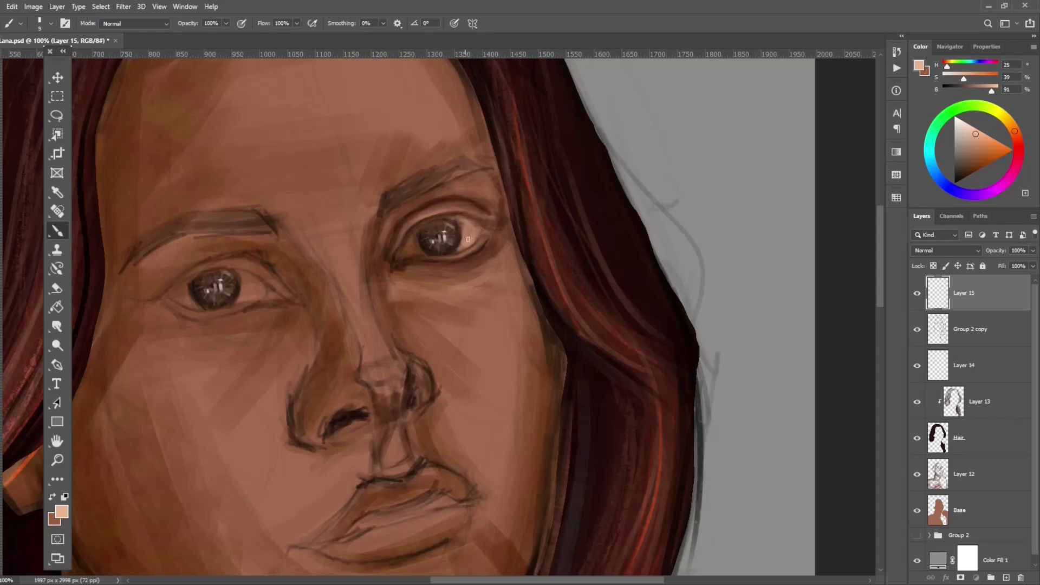
{"action": "left_click_drag", "start_coordinate": [412, 254], "coordinate": [414, 245]}
{"action": "left_click", "coordinate": [458, 220], "text": "alt"}
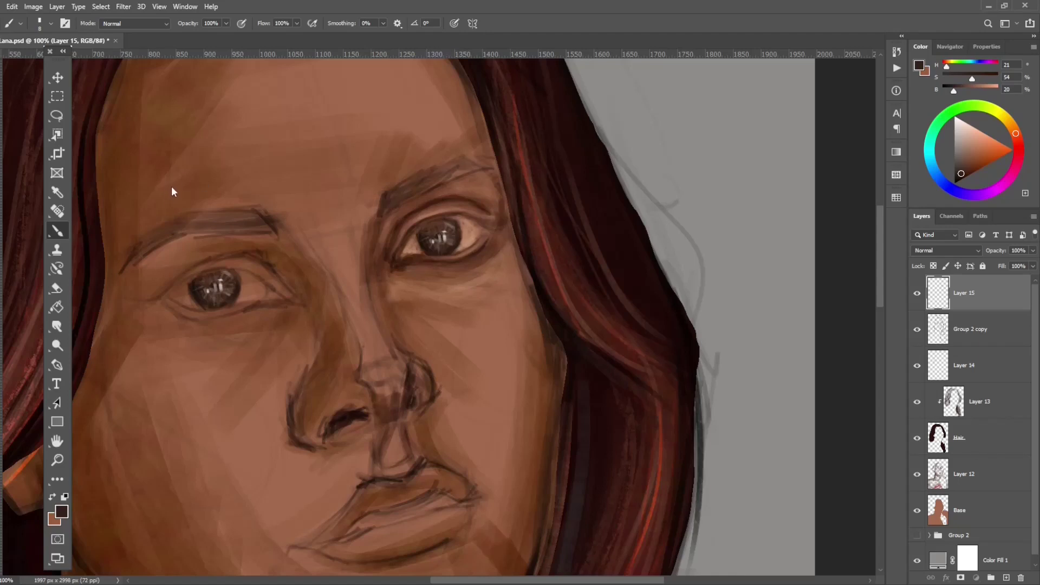
{"action": "key", "text": "ctrl+plus"}
{"action": "key", "text": "ctrl+plus"}
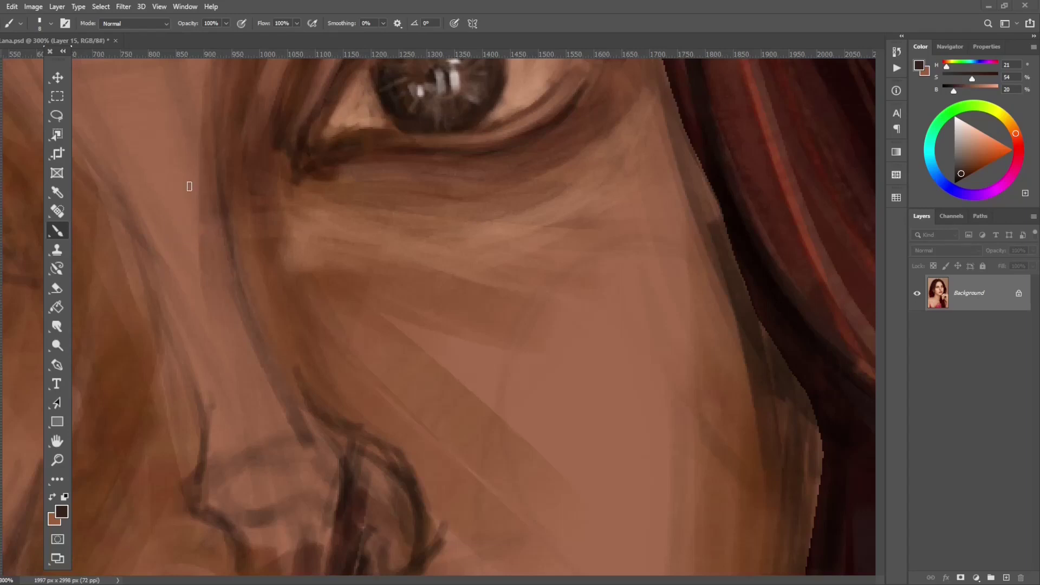
Move Layer 15 beneath Group 2 copy in the layer stack
{"action": "scroll", "coordinate": [411, 266], "scroll_direction": "down", "scroll_amount": 3}
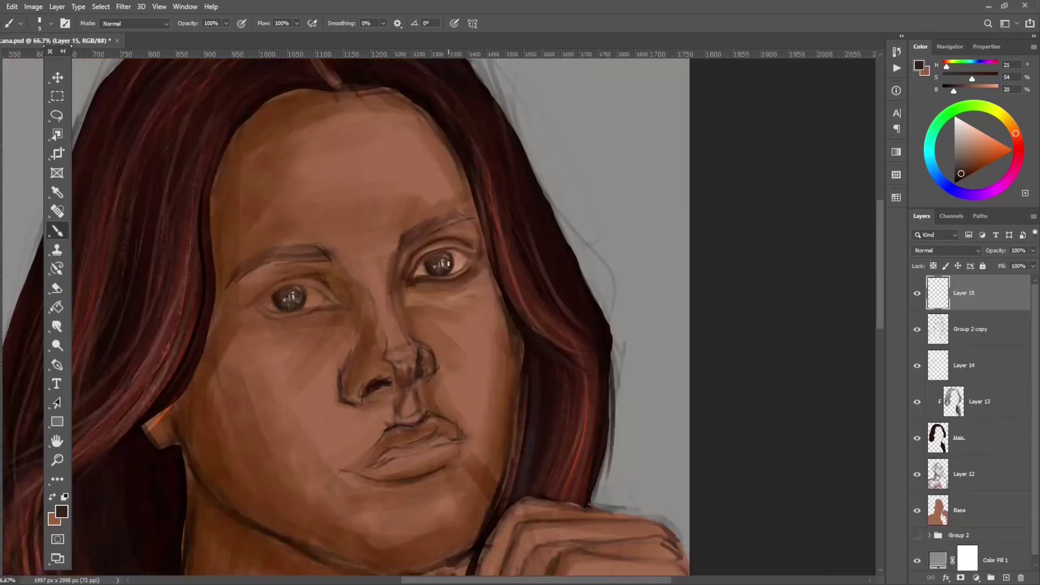
{"action": "scroll", "coordinate": [433, 271], "scroll_direction": "up", "scroll_amount": 2}
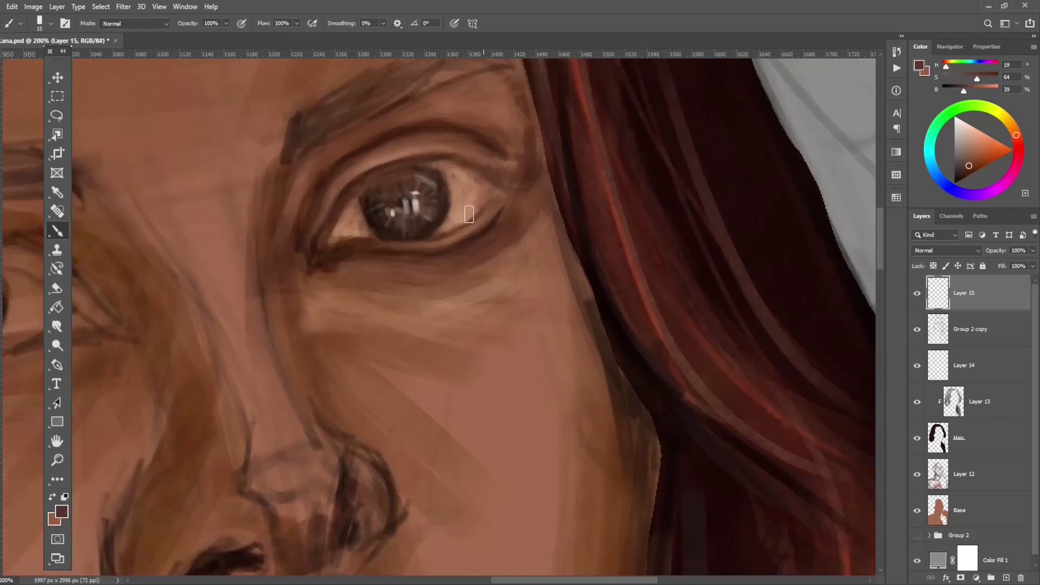
{"action": "scroll", "coordinate": [469, 214], "scroll_direction": "down", "scroll_amount": 1}
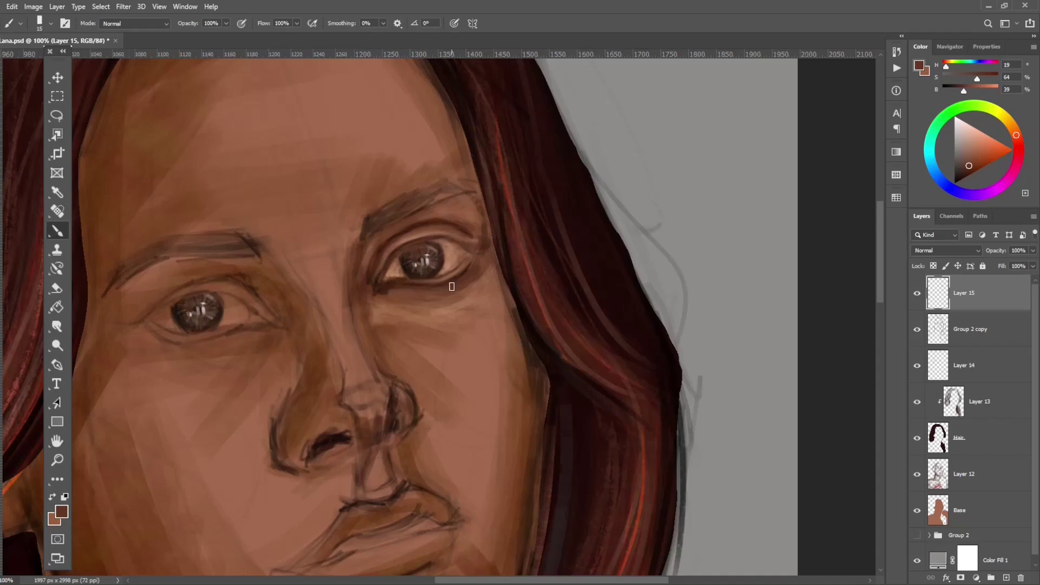
{"action": "scroll", "coordinate": [454, 275], "scroll_direction": "up", "scroll_amount": 1}
{"action": "key", "text": "ctrl+bracketleft"}
{"action": "key", "text": "bracketleft"}
{"action": "key", "text": "bracketleft"}
Sample a deep red-brown and progressively lighter skin tones around the right eye
{"action": "left_click", "coordinate": [167, 240], "text": "alt"}
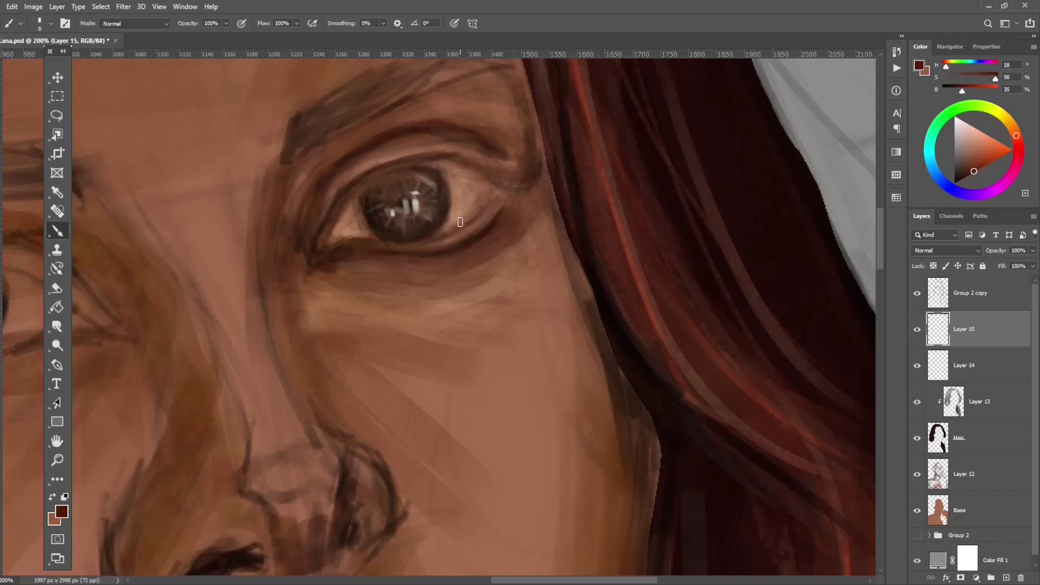
{"action": "left_click", "coordinate": [475, 250], "text": "alt"}
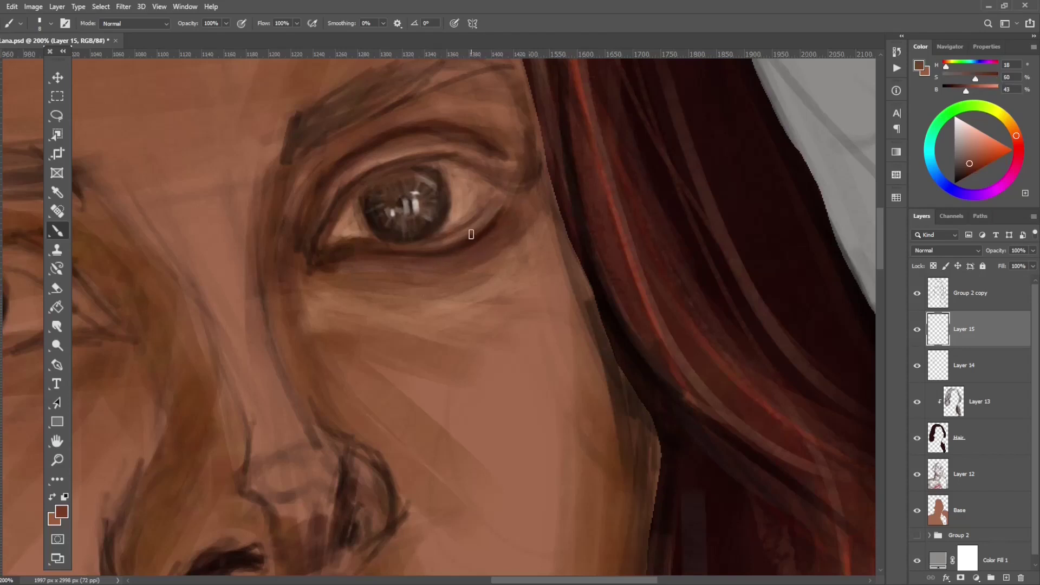
{"action": "left_click", "coordinate": [504, 211], "text": "alt"}
{"action": "left_click", "coordinate": [508, 276], "text": "alt"}
{"action": "key", "text": "bracketright"}
{"action": "key", "text": "bracketright"}
{"action": "key", "text": "bracketright"}
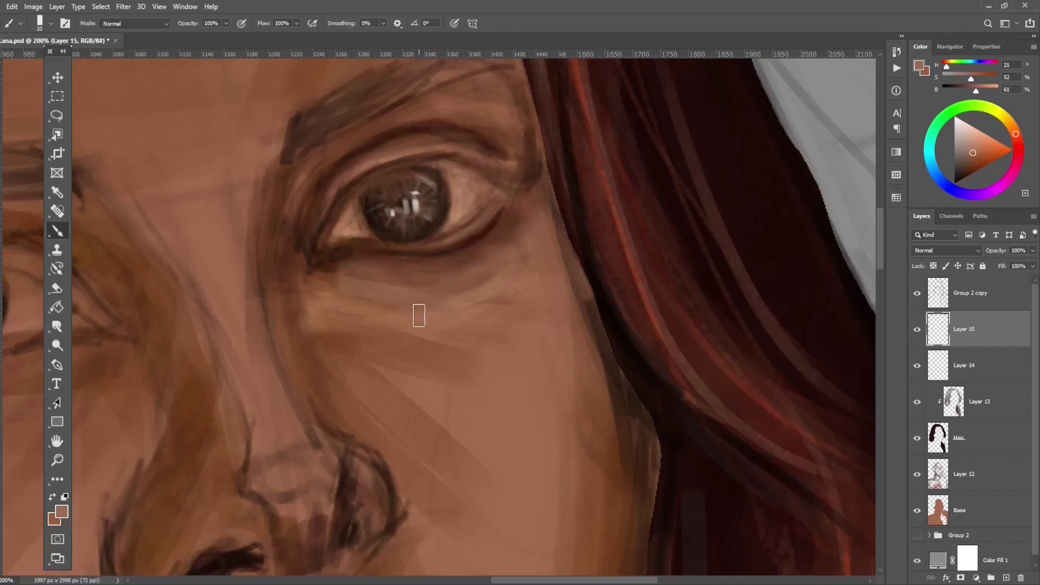
{"action": "left_click", "coordinate": [450, 328], "text": "alt"}
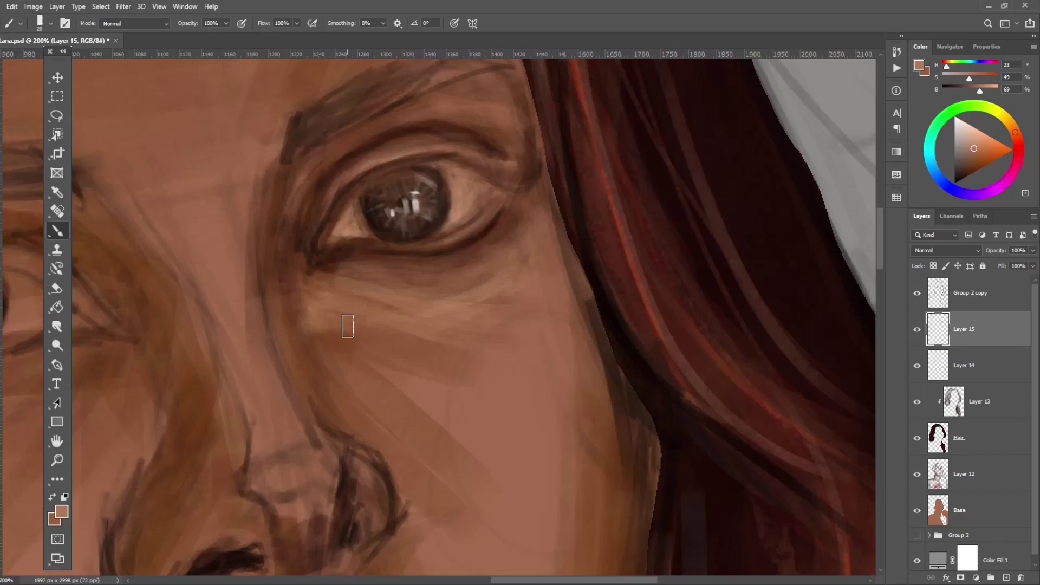
{"action": "key", "text": "bracketleft"}
{"action": "key", "text": "bracketleft"}
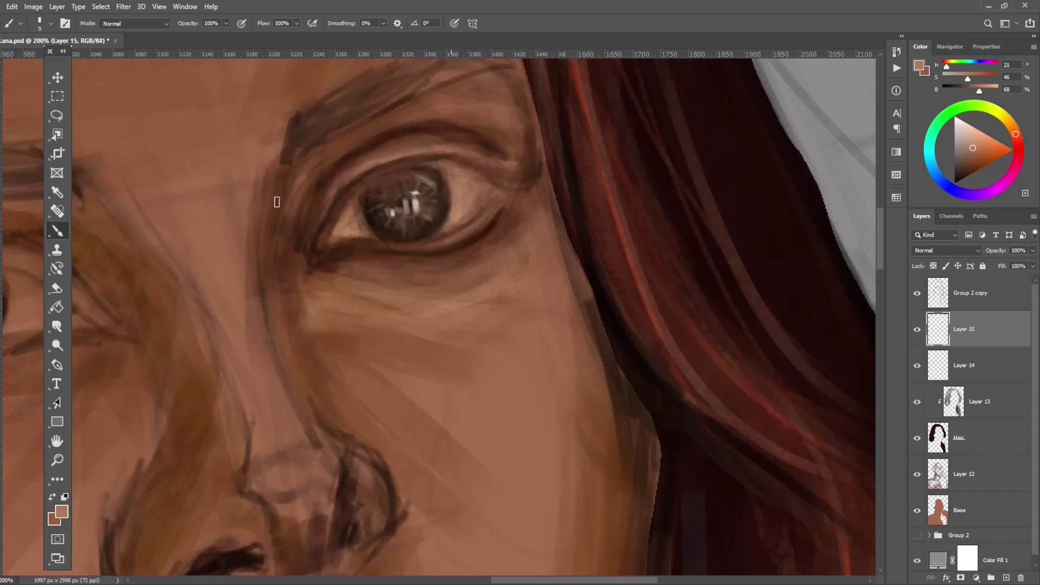
Sample dark, mid and light browns around the eye and along the lower eyelid
{"action": "left_click", "coordinate": [490, 185], "text": "alt"}
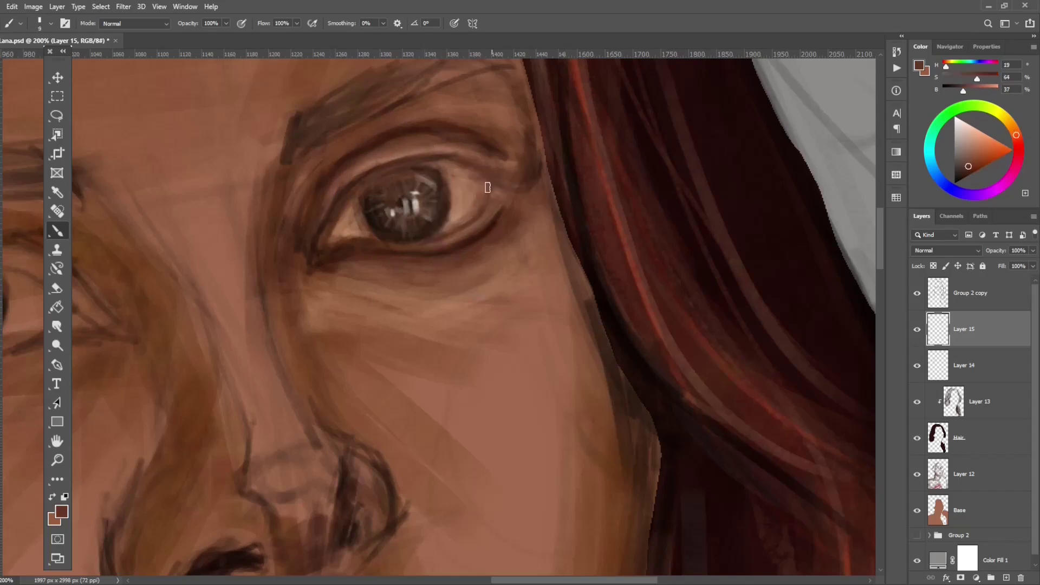
{"action": "left_click", "coordinate": [472, 184], "text": "alt"}
{"action": "left_click", "coordinate": [475, 186], "text": "alt"}
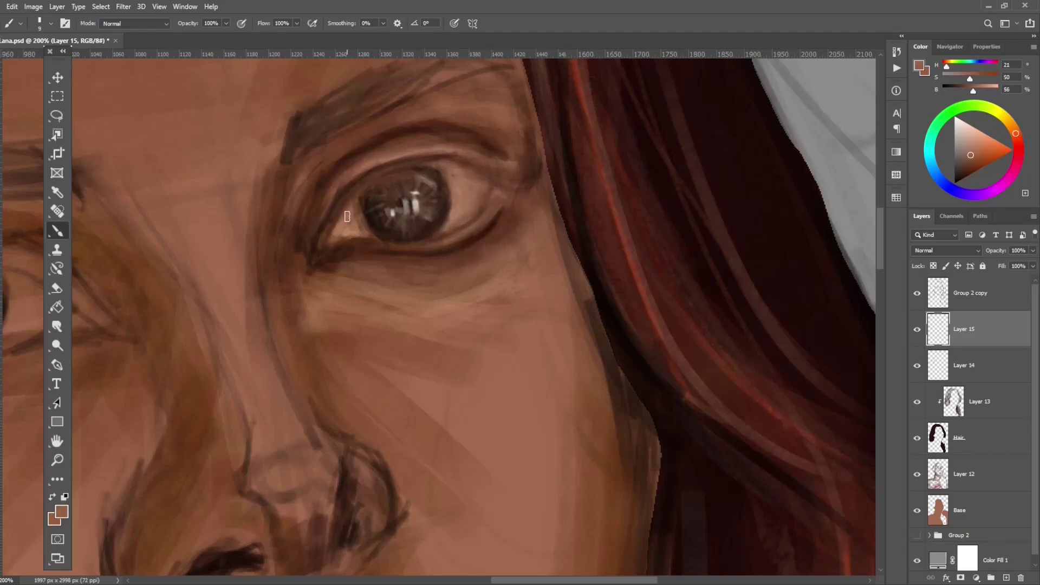
{"action": "left_click", "coordinate": [481, 202], "text": "alt"}
{"action": "left_click", "coordinate": [344, 224], "text": "alt"}
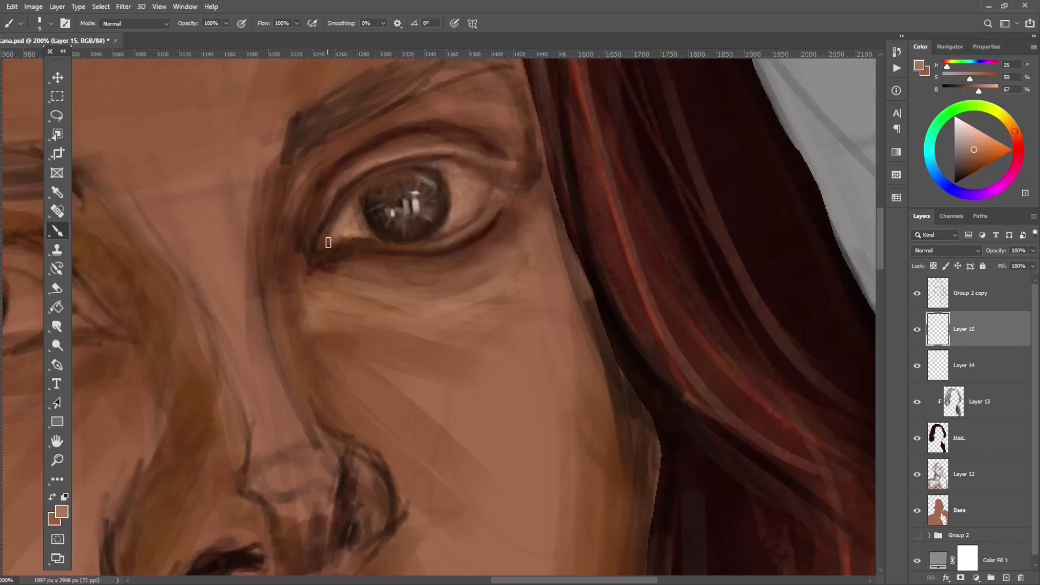
{"action": "left_click", "coordinate": [425, 241], "text": "alt"}
{"action": "left_click", "coordinate": [390, 244], "text": "alt"}
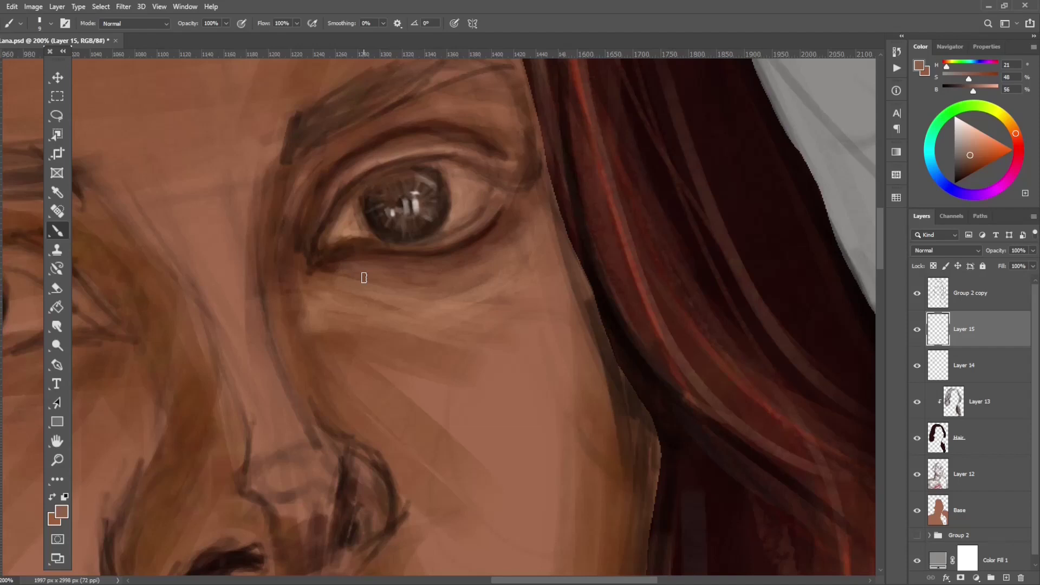
Paint a light stroke along the lower eye rim, then hide Group 2 copy to compare
{"action": "left_click", "coordinate": [462, 205], "text": "alt"}
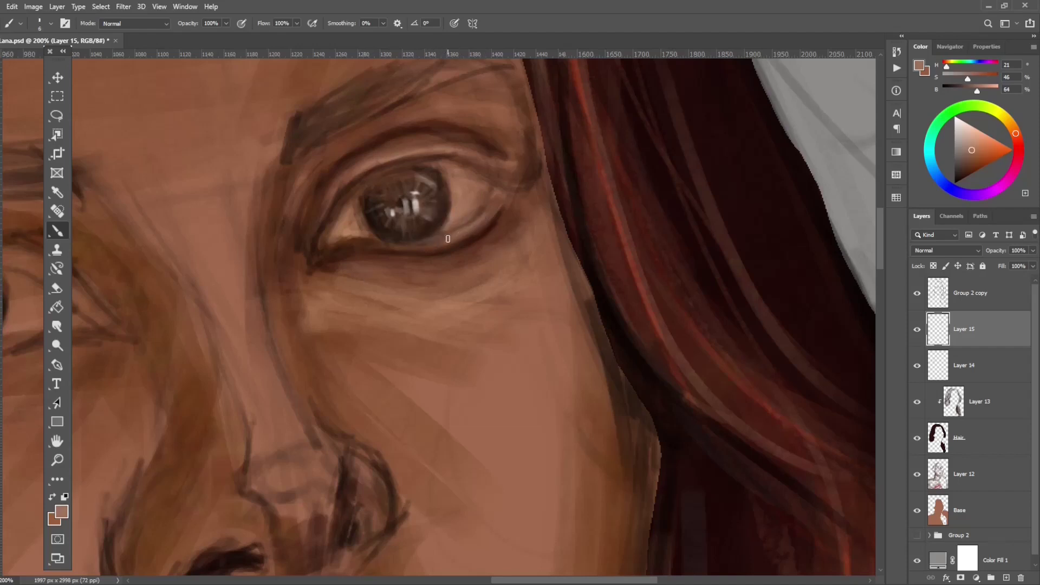
{"action": "left_click", "coordinate": [459, 209], "text": "alt"}
{"action": "left_click_drag", "start_coordinate": [386, 243], "coordinate": [371, 244]}
{"action": "left_click", "coordinate": [448, 228], "text": "alt"}
{"action": "left_click", "coordinate": [438, 243], "text": "alt"}
{"action": "left_click", "coordinate": [443, 255], "text": "alt"}
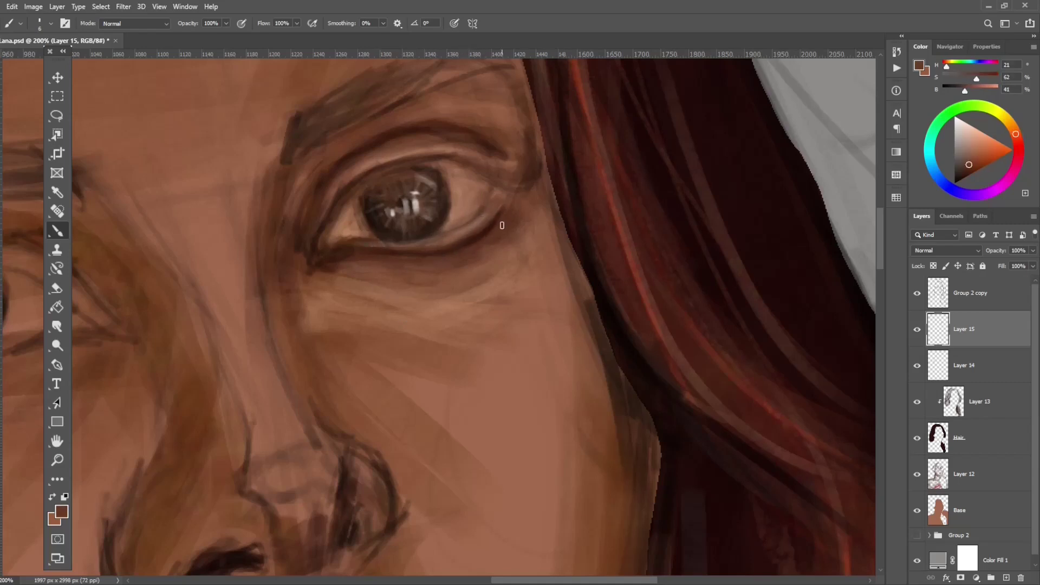
{"action": "left_click", "coordinate": [917, 293]}
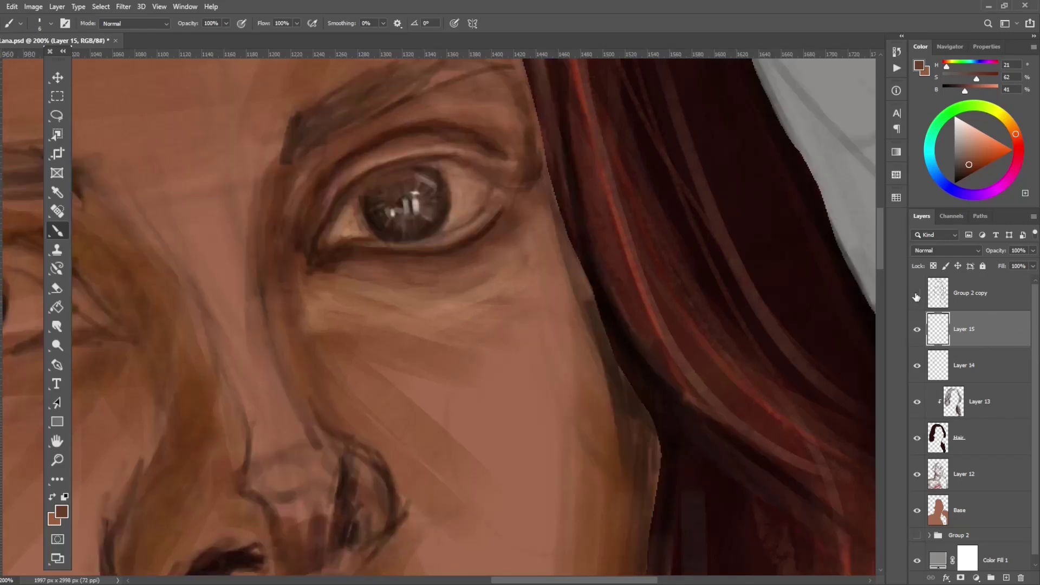
Toggle Group 2 copy's visibility and move Layer 15 above Group 2 copy
{"action": "left_click", "coordinate": [917, 293]}
{"action": "left_click", "coordinate": [917, 293]}
{"action": "left_click_drag", "start_coordinate": [985, 329], "coordinate": [981, 292]}
Alt-click to sample lighter and darker skin tones around the right-hand eye
{"action": "left_click", "coordinate": [455, 220], "text": "alt"}
{"action": "left_click", "coordinate": [385, 231], "text": "alt"}
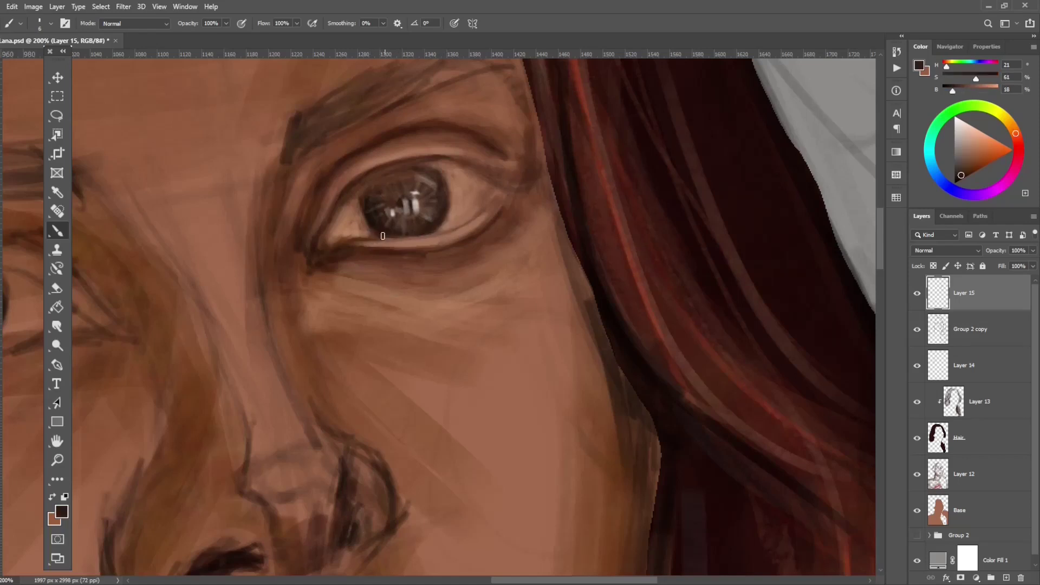
{"action": "left_click", "coordinate": [406, 255], "text": "alt"}
{"action": "left_click", "coordinate": [426, 265], "text": "alt"}
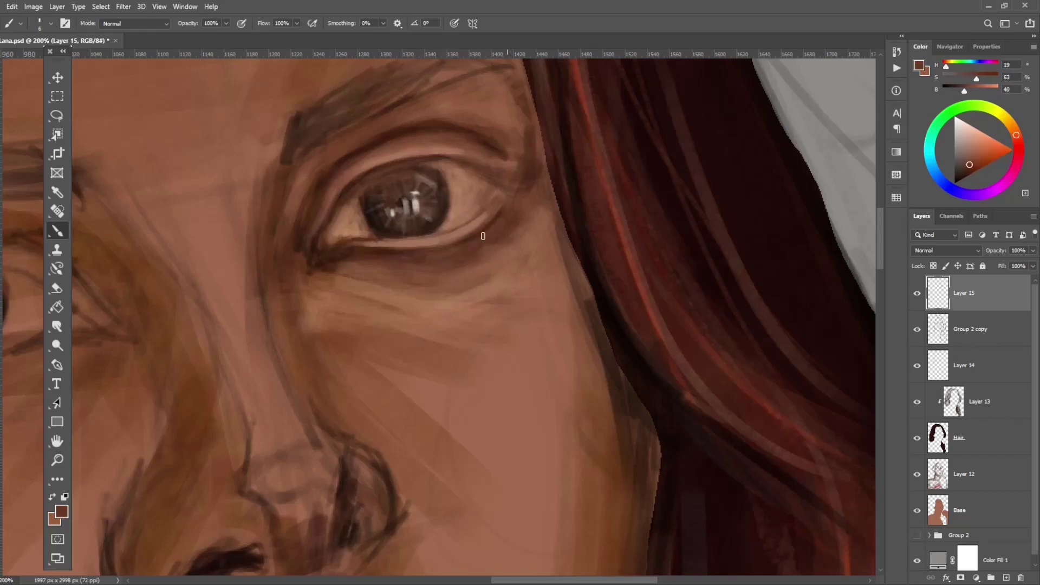
{"action": "left_click", "coordinate": [496, 192], "text": "alt"}
{"action": "left_click", "coordinate": [431, 232], "text": "alt"}
{"action": "left_click", "coordinate": [459, 201], "text": "alt"}
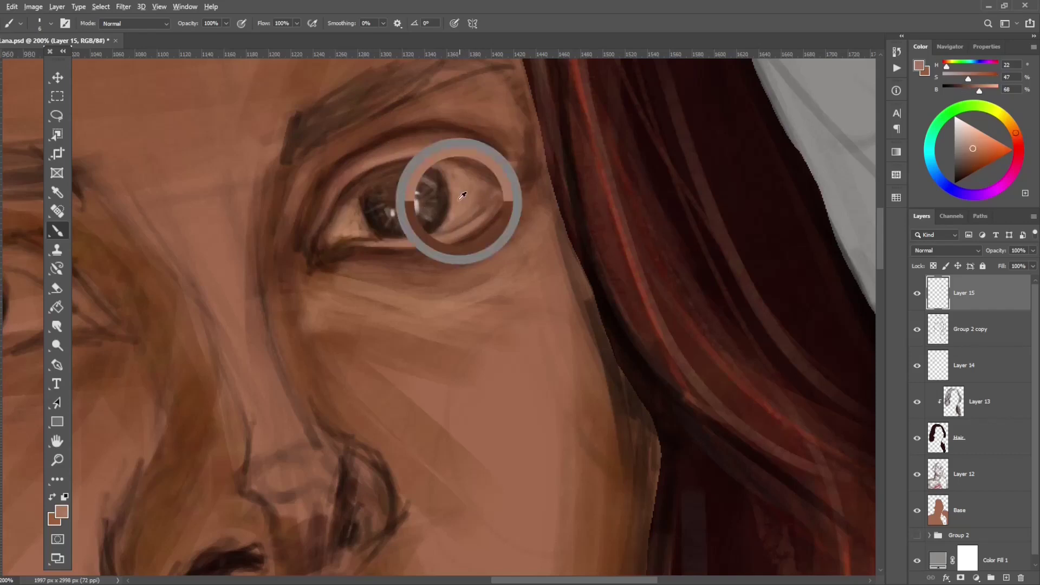
{"action": "left_click", "coordinate": [389, 243], "text": "alt"}
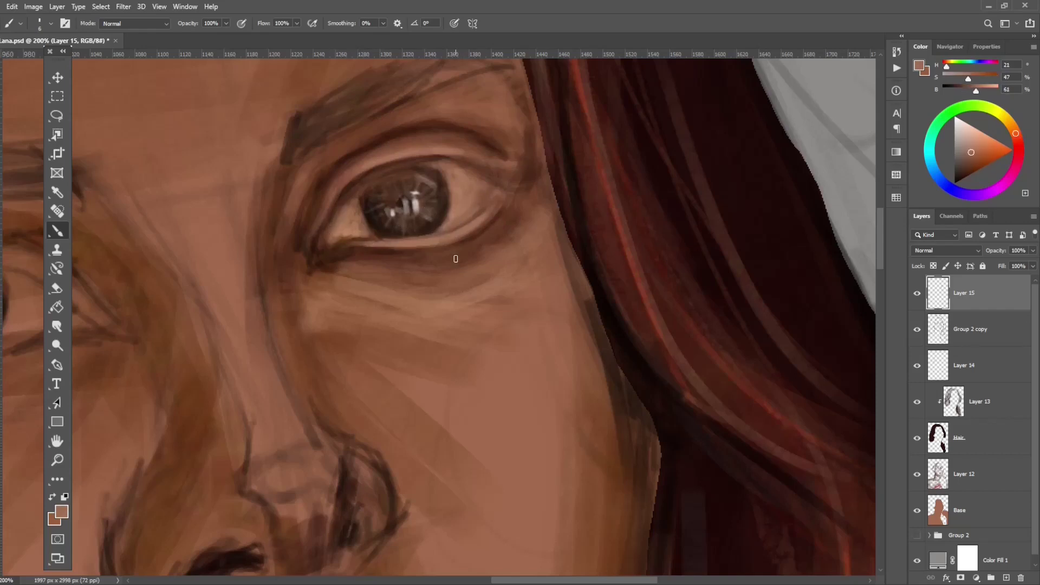
{"action": "left_click", "coordinate": [351, 281], "text": "alt"}
Lighten the eye white at the inner corner with a small light-tan brush
{"action": "key", "text": "bracketright"}
{"action": "key", "text": "bracketright"}
{"action": "key", "text": "bracketright"}
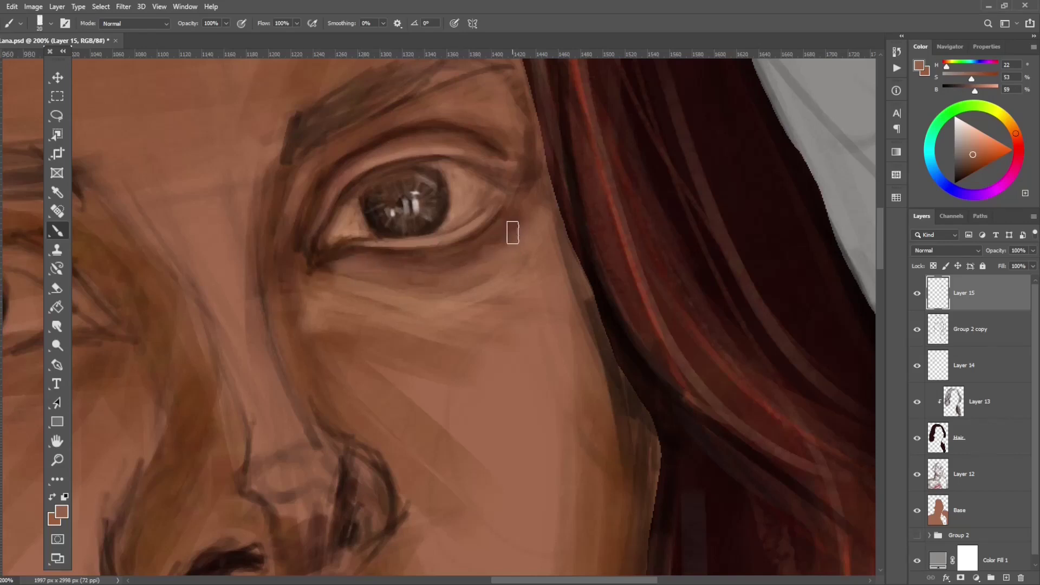
{"action": "left_click", "coordinate": [478, 264], "text": "alt"}
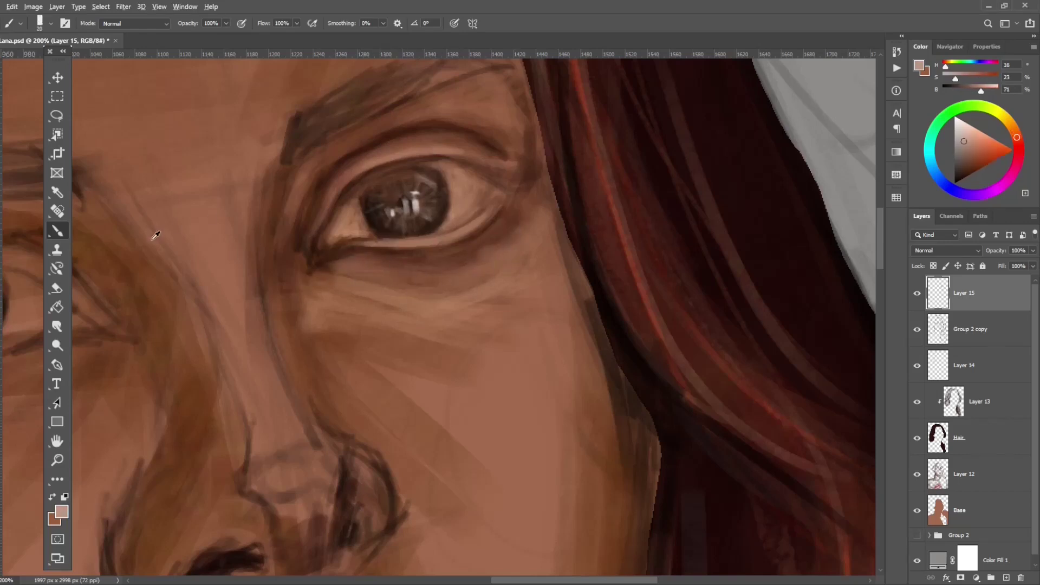
{"action": "key", "text": "bracketleft"}
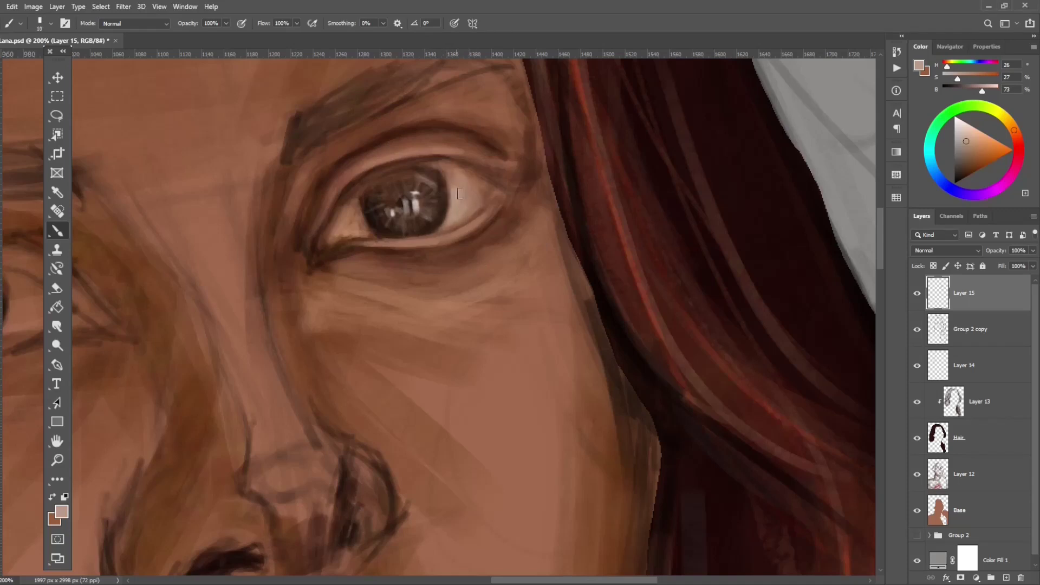
{"action": "key", "text": "bracketleft"}
{"action": "key", "text": "bracketleft"}
{"action": "left_click_drag", "start_coordinate": [339, 224], "coordinate": [357, 231]}
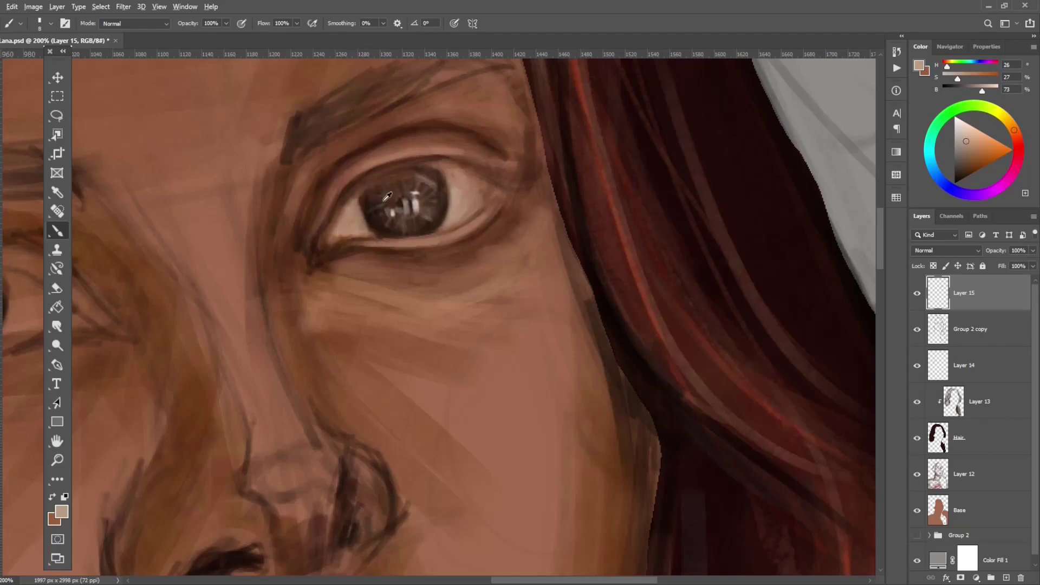
Paint the lower and upper-left parts of the iris olive green from the Color wheel
{"action": "left_click", "coordinate": [371, 214], "text": "alt"}
{"action": "left_click", "coordinate": [369, 218], "text": "alt"}
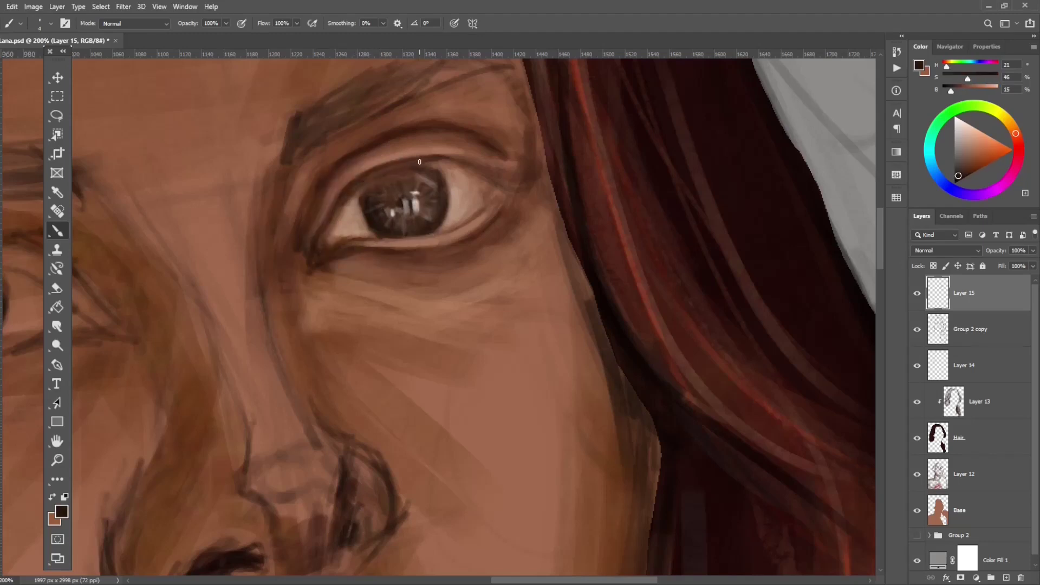
{"action": "left_click", "coordinate": [375, 157], "text": "alt"}
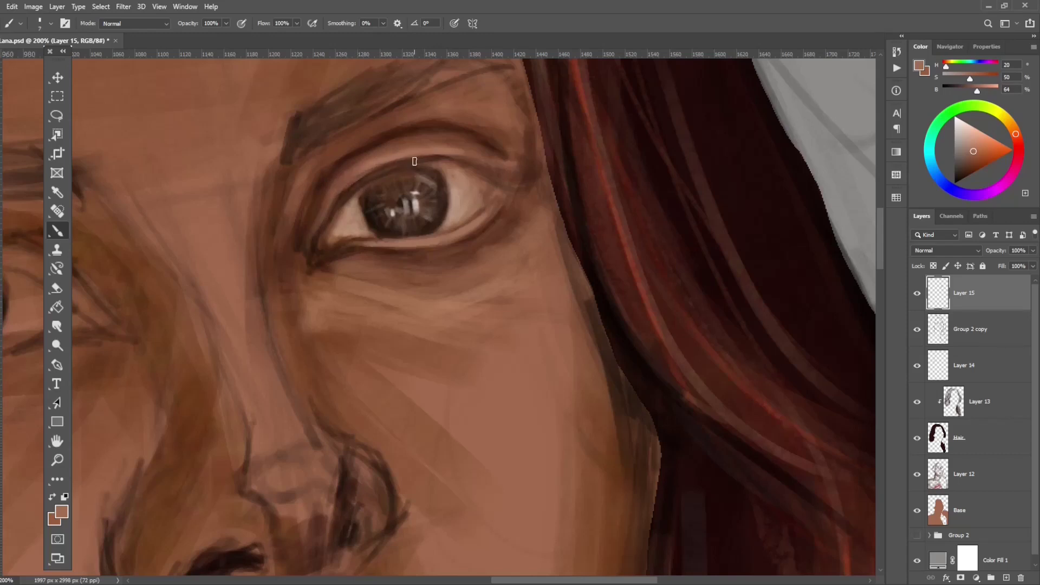
{"action": "left_click", "coordinate": [148, 232], "text": "alt"}
{"action": "key", "text": "bracketright"}
{"action": "key", "text": "bracketright"}
{"action": "key", "text": "bracketright"}
{"action": "key", "text": "bracketright"}
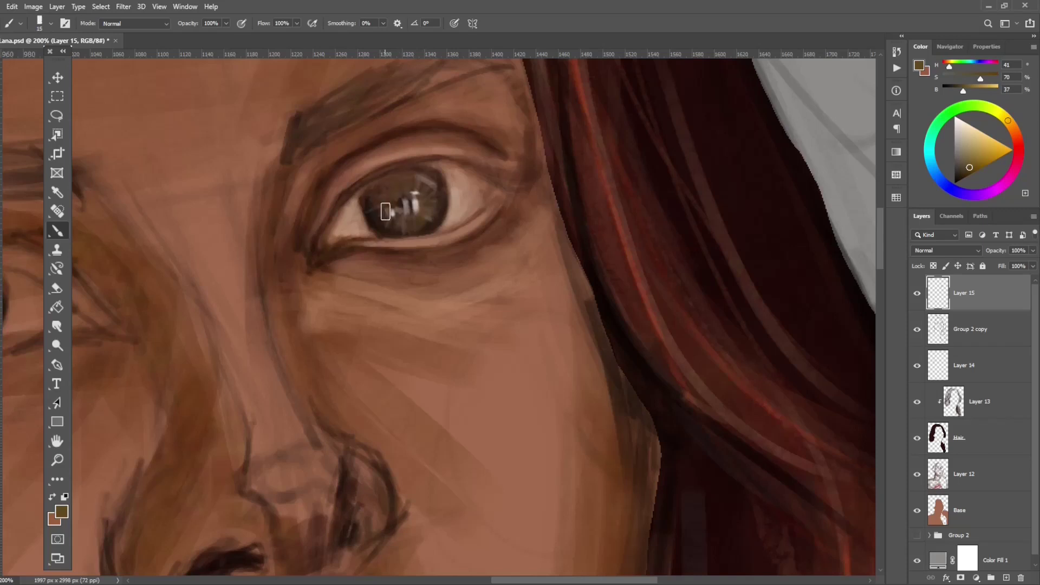
{"action": "left_click", "coordinate": [990, 108]}
{"action": "left_click", "coordinate": [975, 164]}
{"action": "key", "text": "bracketleft"}
{"action": "key", "text": "bracketleft"}
{"action": "key", "text": "bracketleft"}
{"action": "left_click_drag", "start_coordinate": [420, 208], "coordinate": [402, 228]}
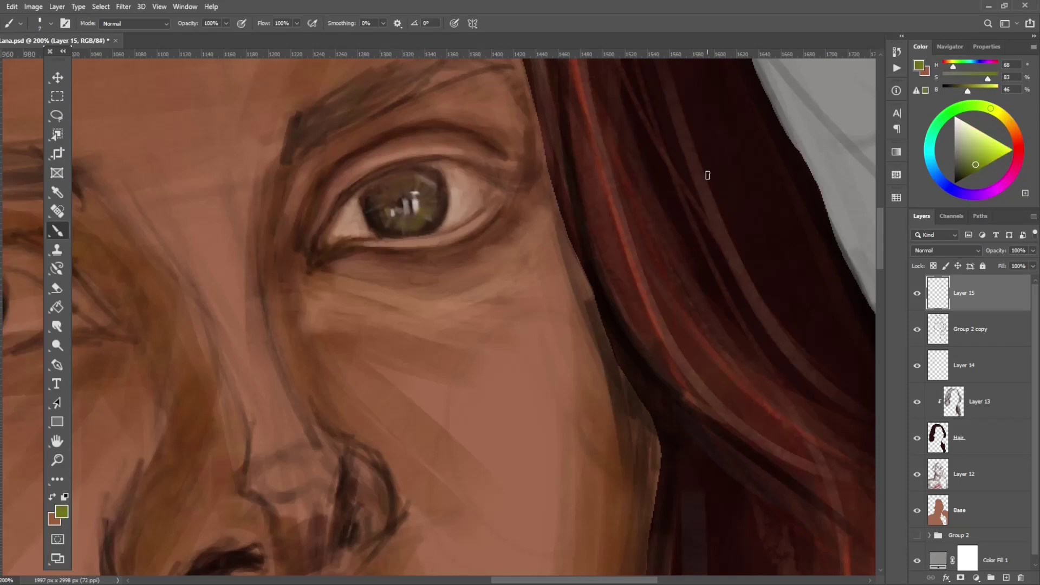
{"action": "left_click_drag", "start_coordinate": [420, 177], "coordinate": [379, 201]}
Sample light tans from the eyelid skin, resize the brush, then zoom out
{"action": "left_click", "coordinate": [422, 230], "text": "alt"}
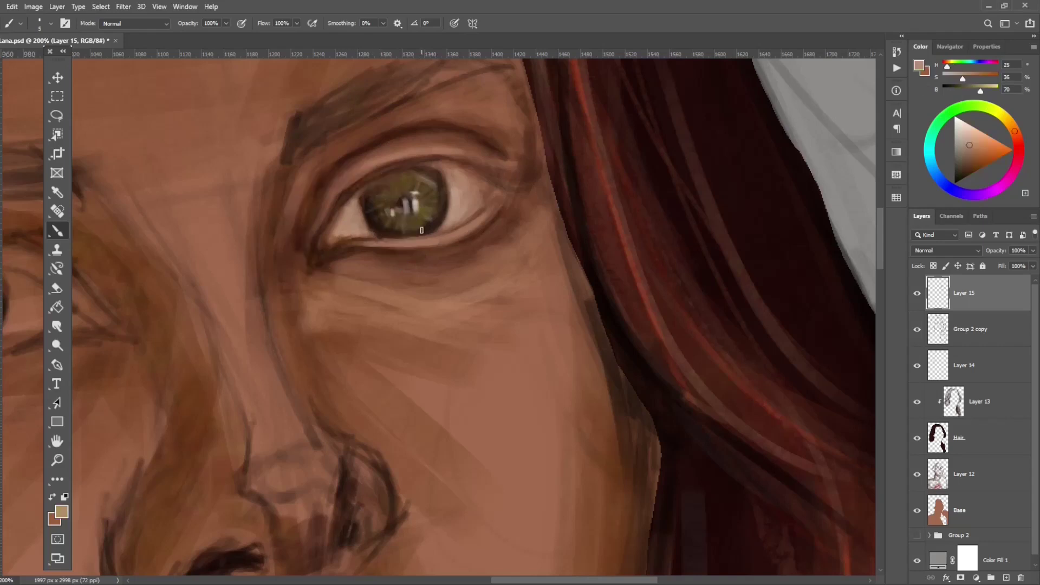
{"action": "left_click", "coordinate": [453, 196], "text": "alt"}
{"action": "key", "text": "bracketright"}
{"action": "key", "text": "bracketright"}
{"action": "key", "text": "bracketright"}
{"action": "key", "text": "bracketleft"}
{"action": "key", "text": "bracketleft"}
{"action": "key", "text": "bracketleft"}
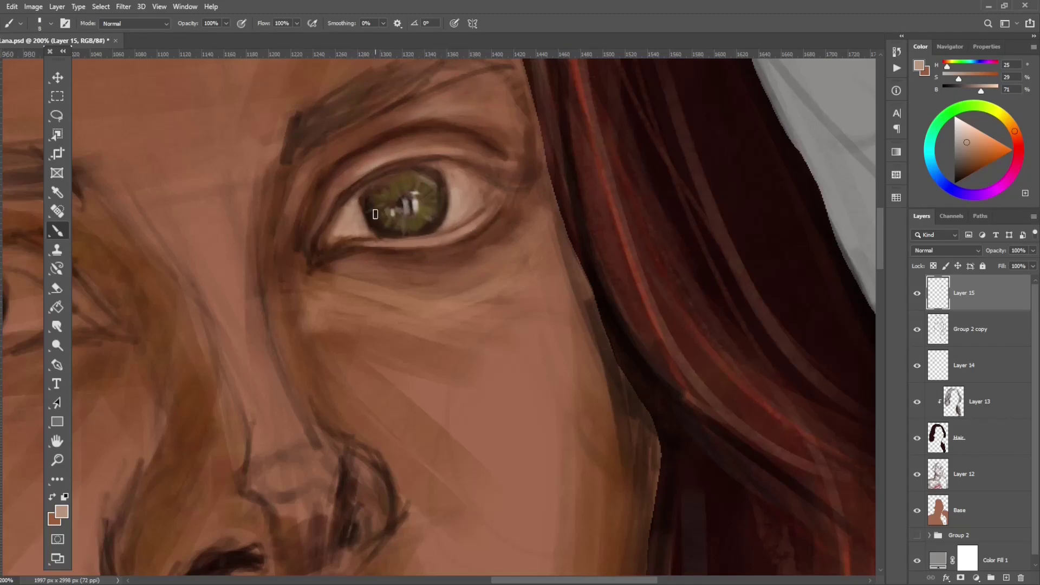
{"action": "key", "text": "bracketright"}
{"action": "key", "text": "bracketright"}
{"action": "key", "text": "bracketright"}
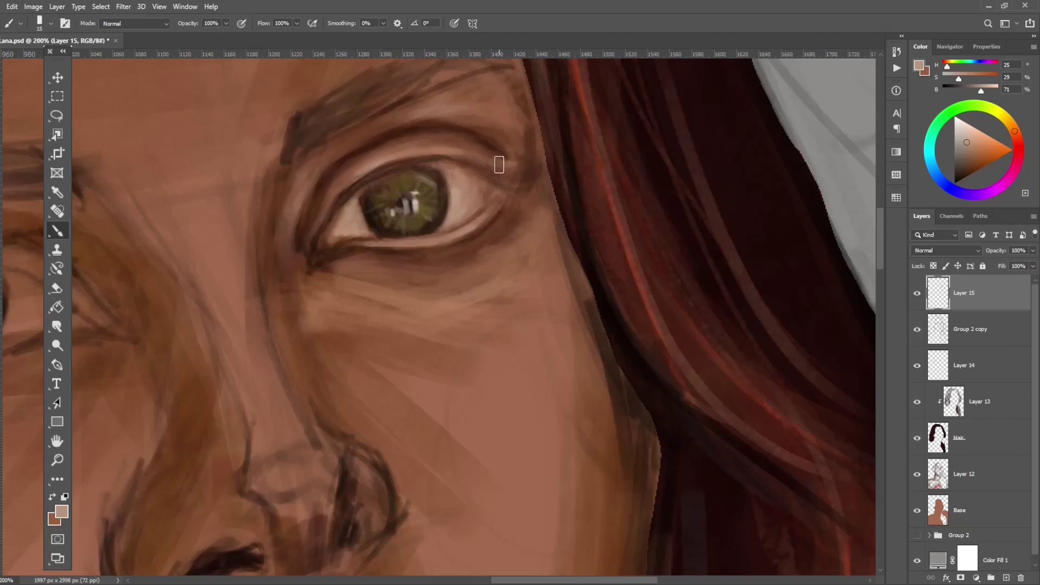
{"action": "key", "text": "ctrl+minus"}
{"action": "key", "text": "ctrl+minus"}
{"action": "key", "text": "ctrl+minus"}
{"action": "key", "text": "ctrl+plus"}
{"action": "key", "text": "ctrl+plus"}
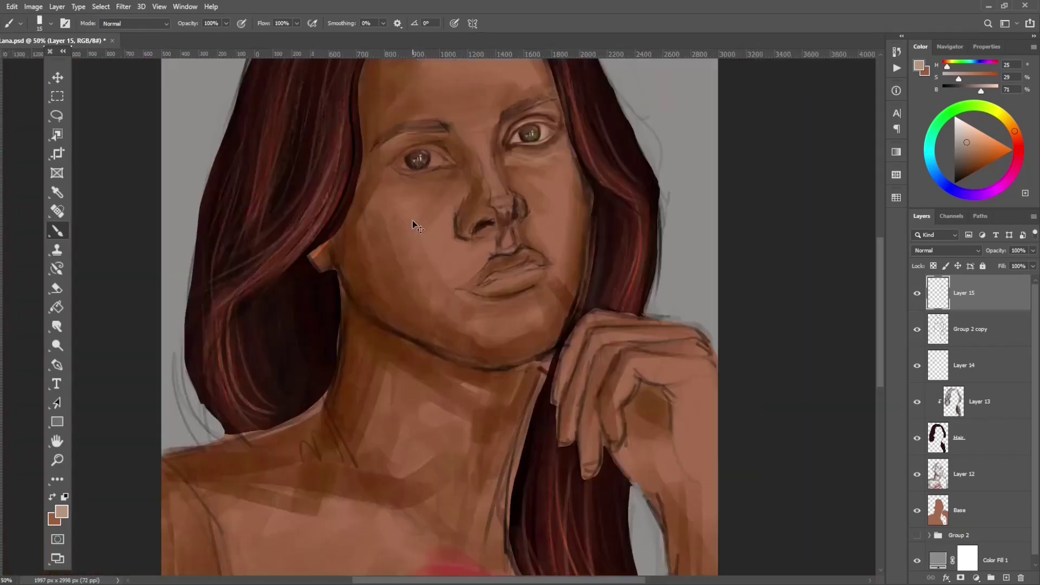
{"action": "key", "text": "ctrl+minus"}
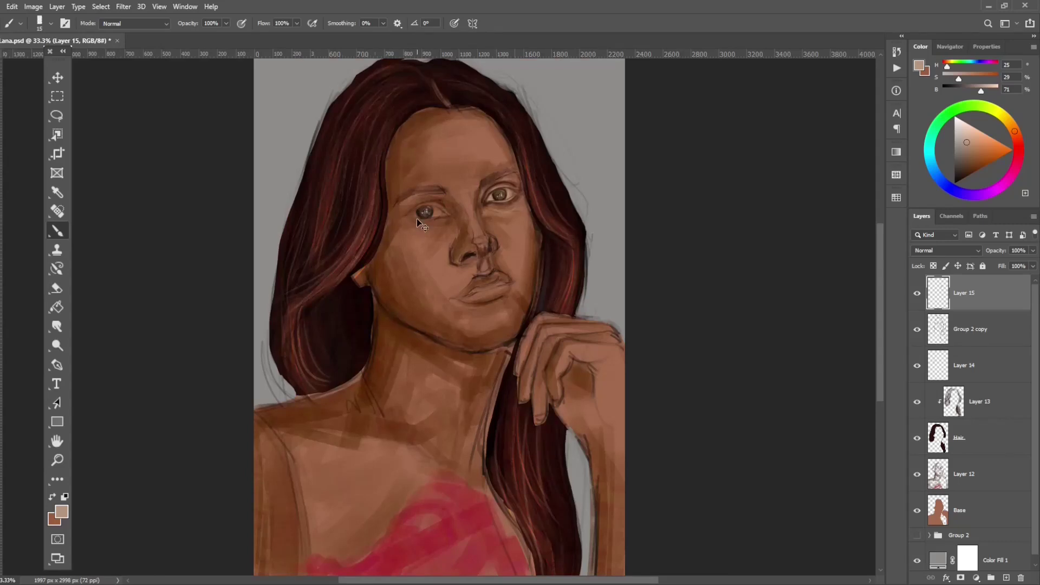
{"action": "key", "text": "ctrl+plus"}
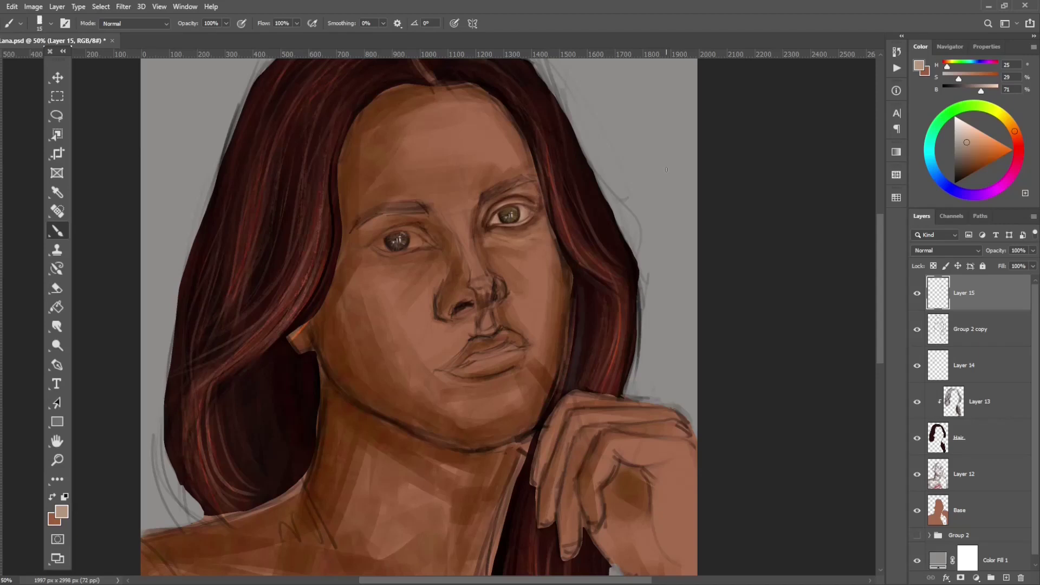
{"action": "key", "text": "ctrl+1"}
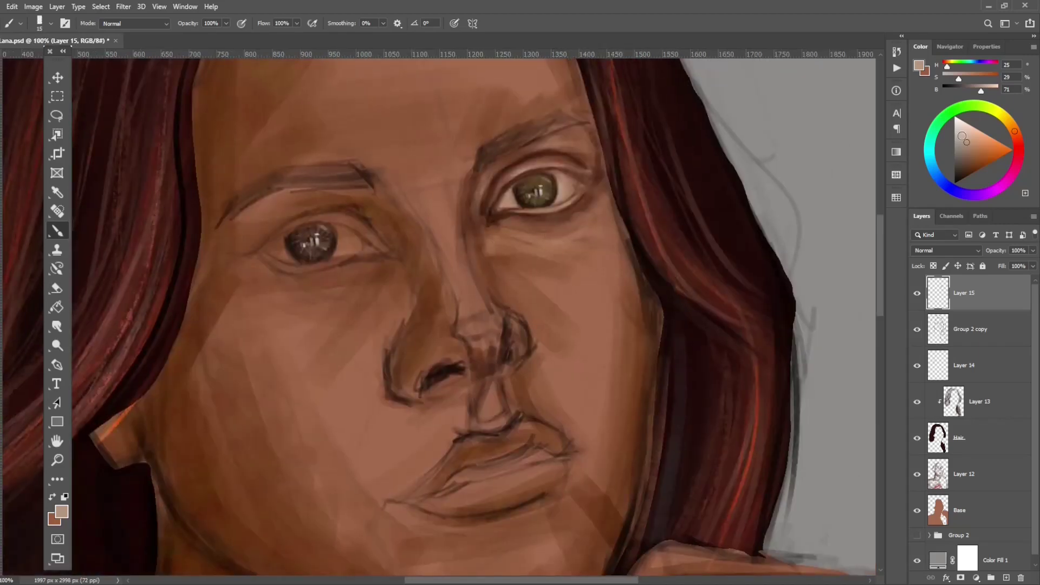
{"action": "left_click", "coordinate": [566, 183], "text": "alt"}
{"action": "key", "text": "bracketleft"}
{"action": "key", "text": "bracketleft"}
{"action": "key", "text": "bracketleft"}
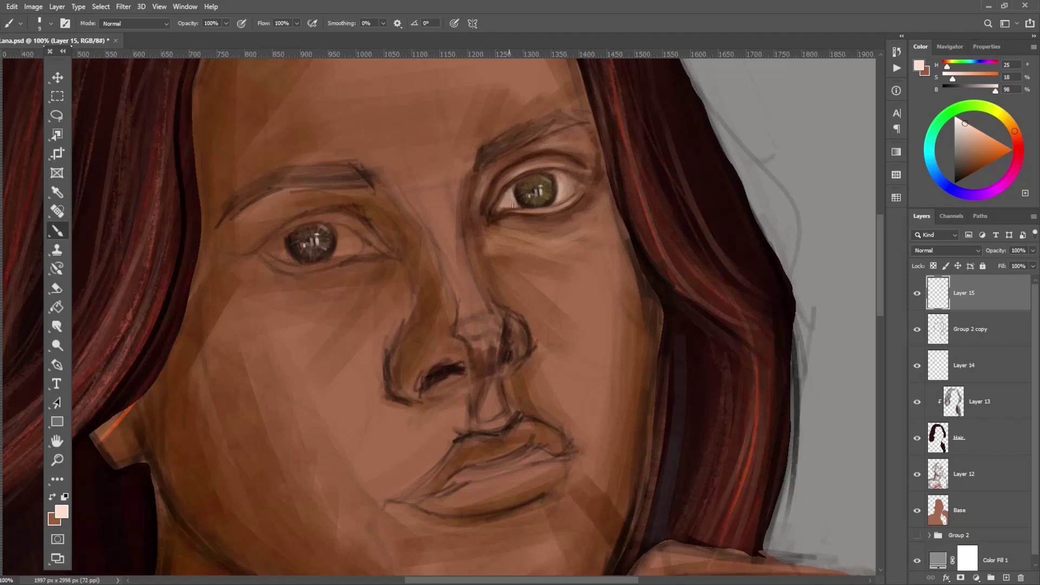
{"action": "left_click_drag", "start_coordinate": [956, 120], "coordinate": [930, 94]}
{"action": "key", "text": "ctrl+0"}
{"action": "key", "text": "ctrl+1"}
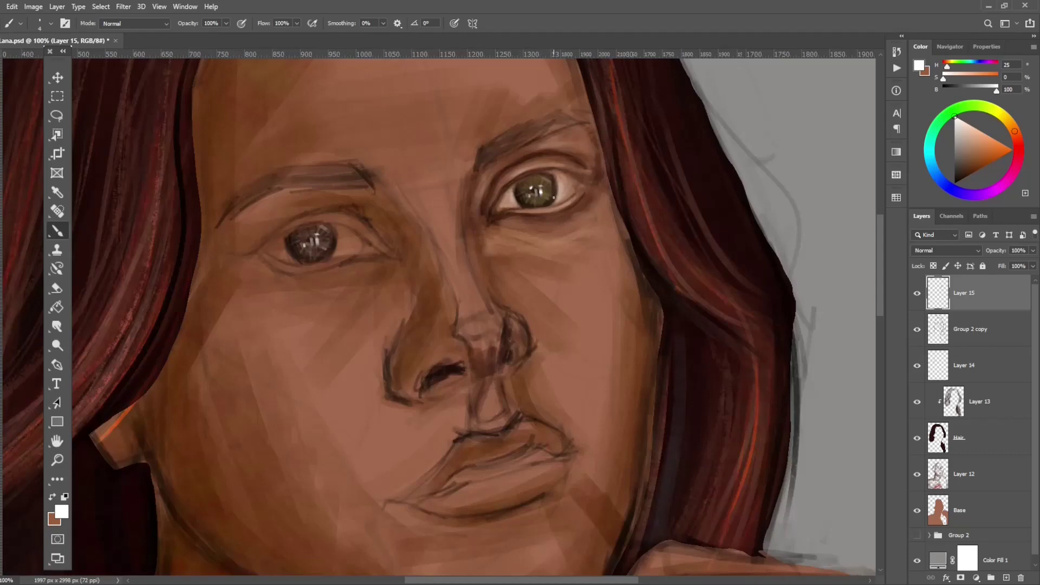
{"action": "left_click", "coordinate": [593, 227], "text": "alt"}
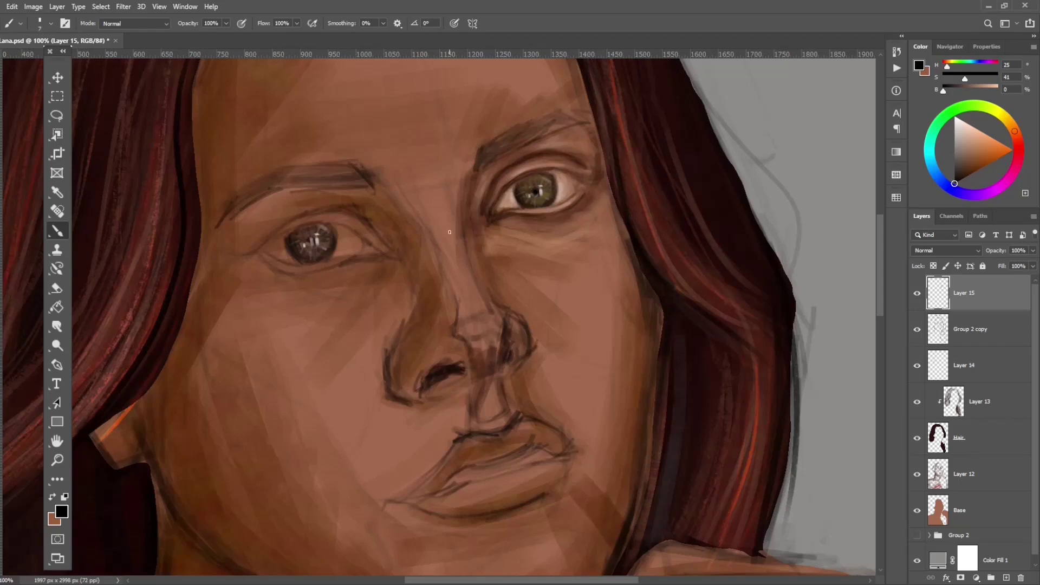
{"action": "scroll", "coordinate": [449, 232], "scroll_direction": "down", "scroll_amount": 3}
{"action": "scroll", "coordinate": [486, 311], "scroll_direction": "up", "scroll_amount": 2}
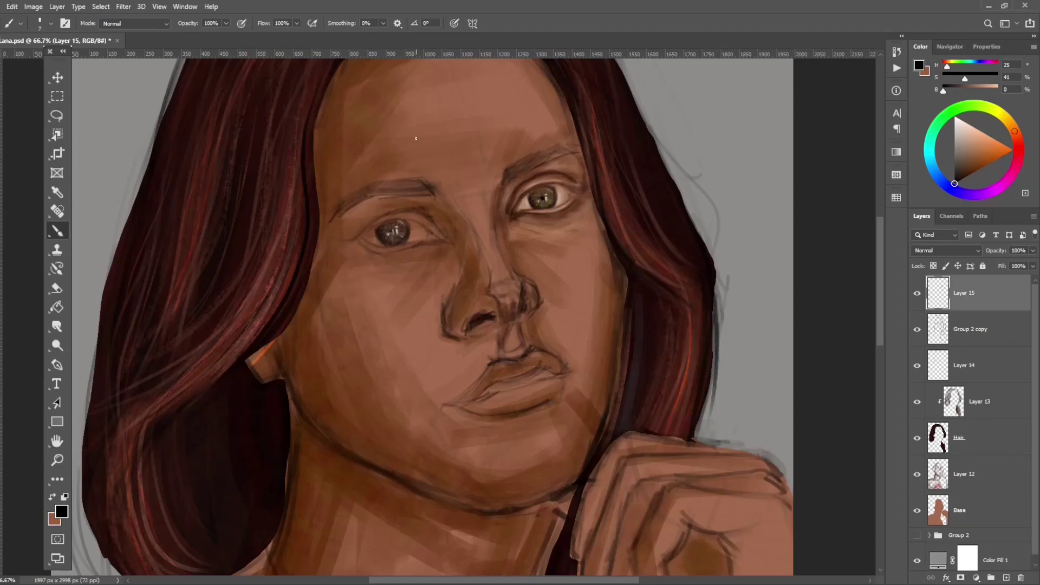
Paint a light highlight down the nose bridge using a brightened skin tone
{"action": "scroll", "coordinate": [422, 303], "scroll_direction": "down", "scroll_amount": 1}
{"action": "scroll", "coordinate": [448, 272], "scroll_direction": "up", "scroll_amount": 1}
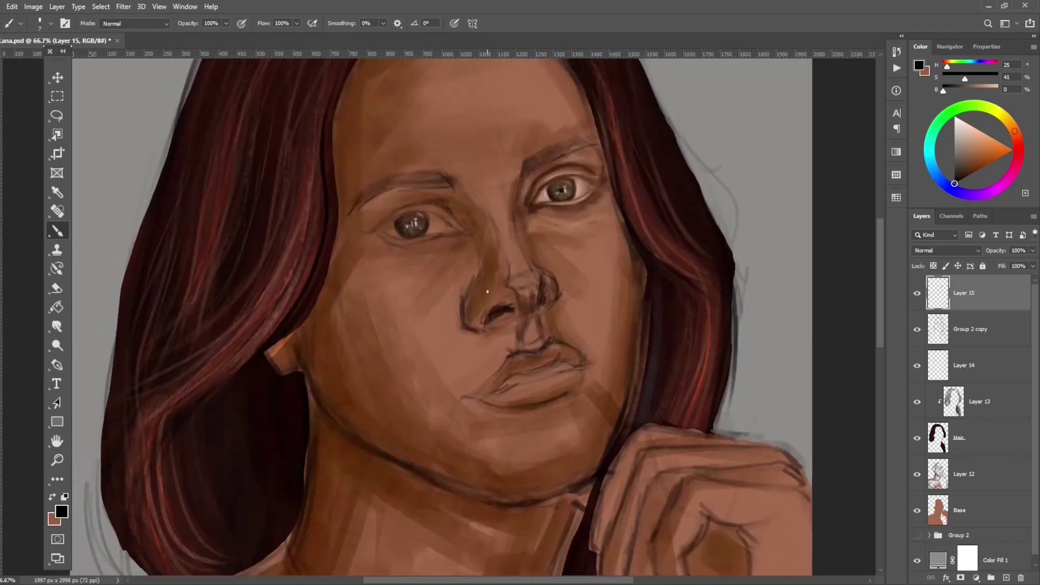
{"action": "left_click", "coordinate": [552, 174], "text": "alt"}
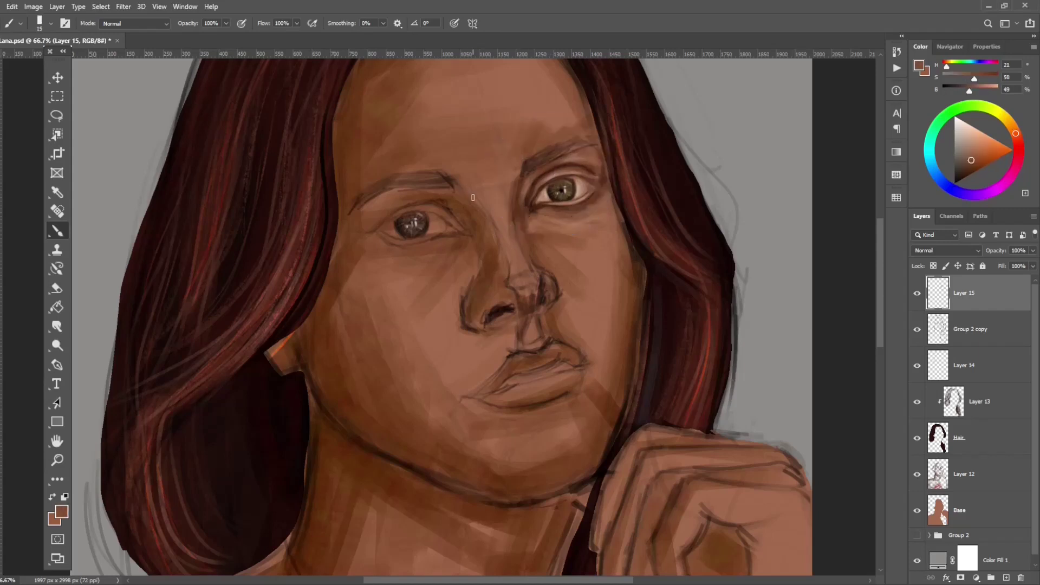
{"action": "left_click", "coordinate": [501, 216], "text": "alt"}
{"action": "mouse_move", "coordinate": [965, 90]}
{"action": "left_mouse_down"}
{"action": "mouse_move", "coordinate": [990, 91]}
{"action": "mouse_move", "coordinate": [963, 79]}
{"action": "left_mouse_up"}
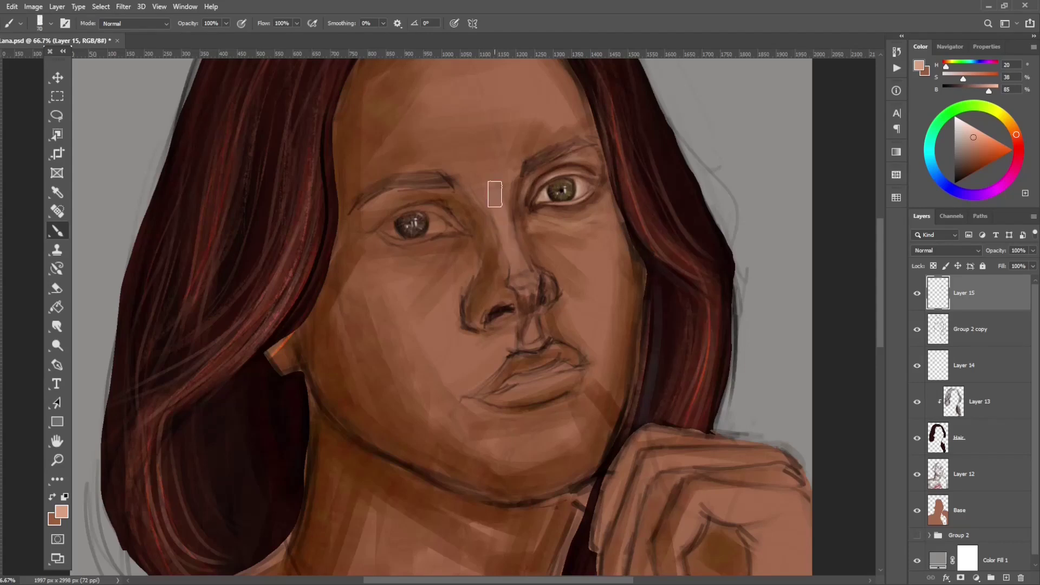
{"action": "mouse_move", "coordinate": [517, 230]}
{"action": "left_mouse_down"}
{"action": "mouse_move", "coordinate": [512, 286]}
{"action": "mouse_move", "coordinate": [523, 280]}
{"action": "left_mouse_up"}
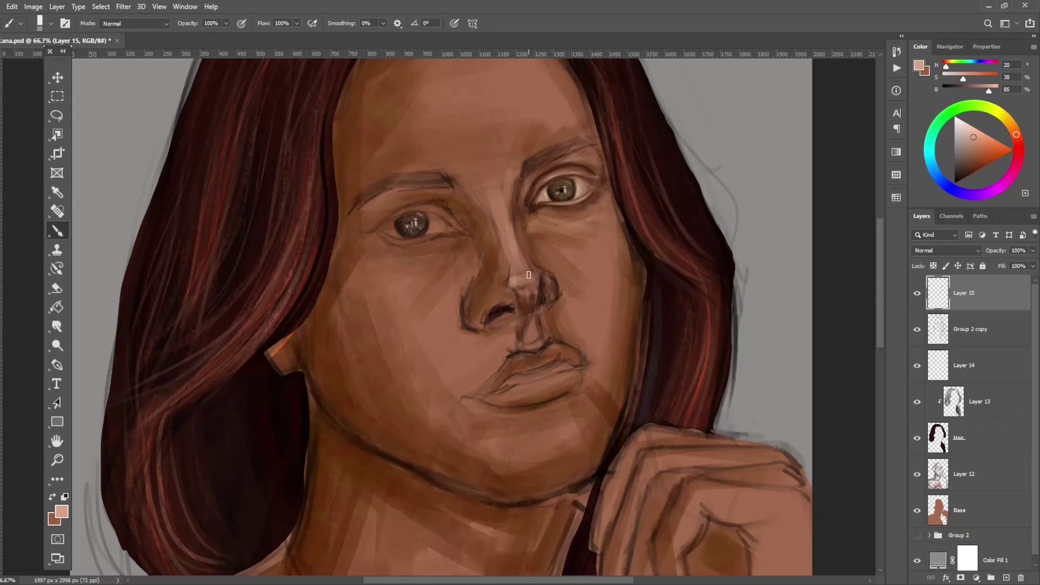
Adjust the brush size and pick a slightly darker skin tone
{"action": "key", "text": "bracketleft"}
{"action": "key", "text": "bracketright"}
{"action": "key", "text": "bracketright"}
{"action": "key", "text": "bracketright"}
{"action": "key", "text": "bracketleft"}
{"action": "key", "text": "bracketleft"}
{"action": "key", "text": "bracketleft"}
{"action": "key", "text": "bracketright"}
{"action": "key", "text": "bracketright"}
{"action": "key", "text": "bracketright"}
{"action": "left_click", "coordinate": [469, 295], "text": "alt"}
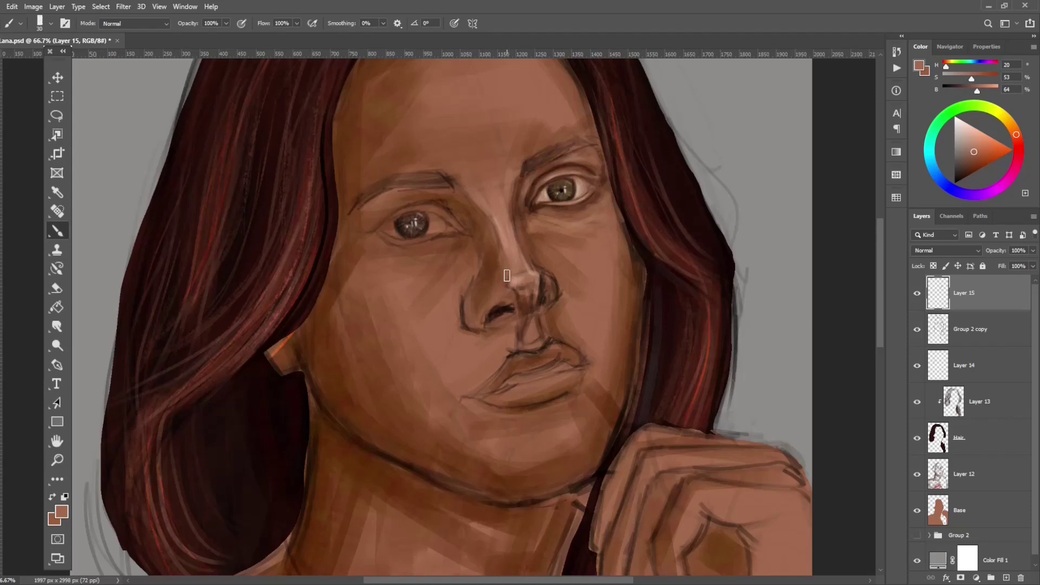
{"action": "key", "text": "bracketright"}
{"action": "key", "text": "bracketright"}
{"action": "key", "text": "bracketright"}
{"action": "key", "text": "bracketright"}
{"action": "key", "text": "bracketright"}
{"action": "key", "text": "bracketleft"}
{"action": "key", "text": "bracketleft"}
{"action": "key", "text": "bracketleft"}
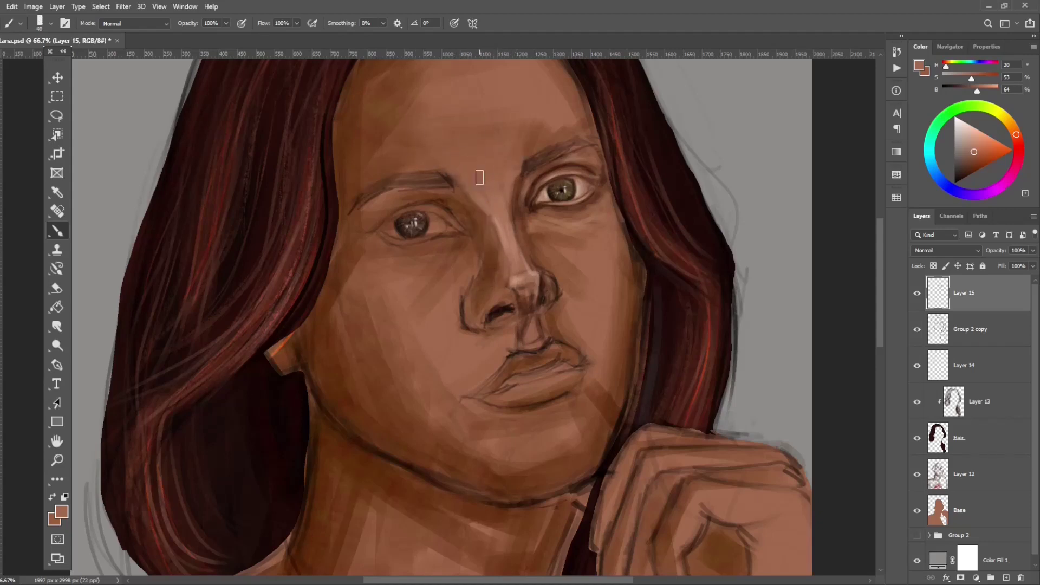
{"action": "key", "text": "bracketright"}
Sample light bridge tones and deeper shadow browns around the nose for shading
{"action": "left_click", "coordinate": [506, 236], "text": "alt"}
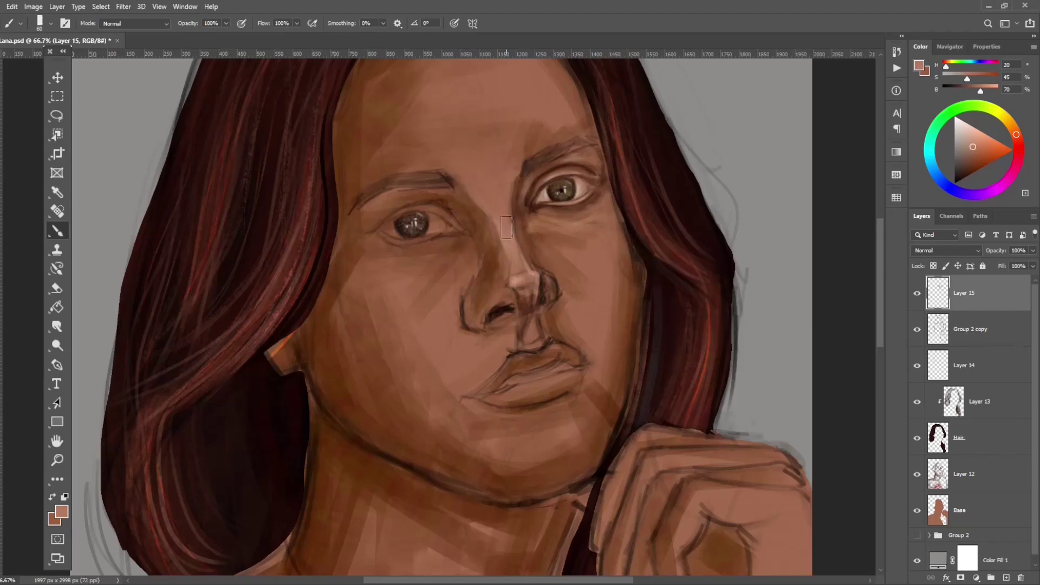
{"action": "left_click", "coordinate": [502, 232], "text": "alt"}
{"action": "left_click", "coordinate": [505, 252], "text": "alt"}
{"action": "key", "text": "bracketleft"}
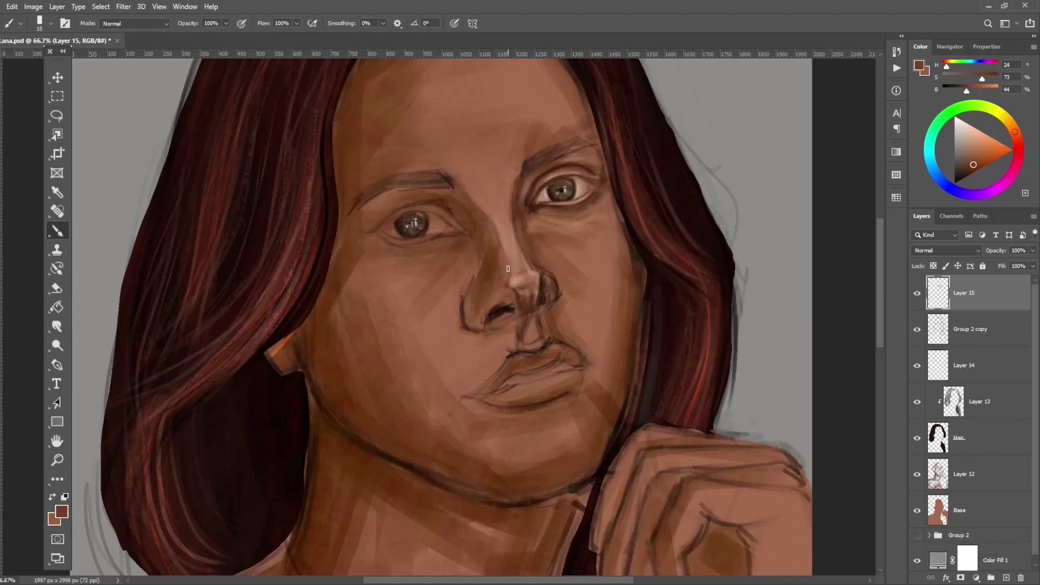
{"action": "key", "text": "bracketright"}
{"action": "left_click", "coordinate": [501, 297], "text": "alt"}
{"action": "left_click", "coordinate": [479, 291], "text": "alt"}
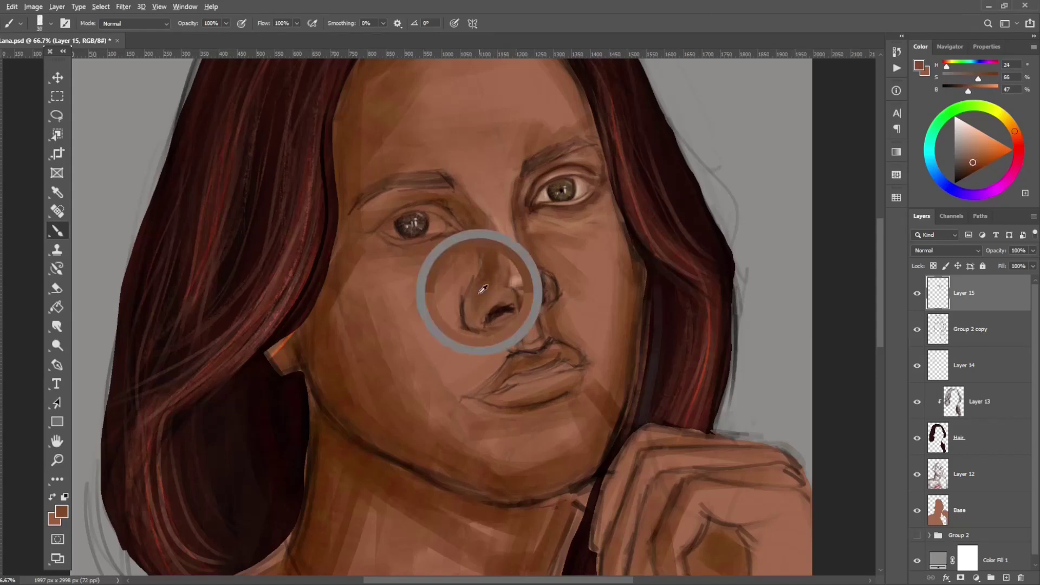
{"action": "left_click", "coordinate": [489, 268], "text": "alt"}
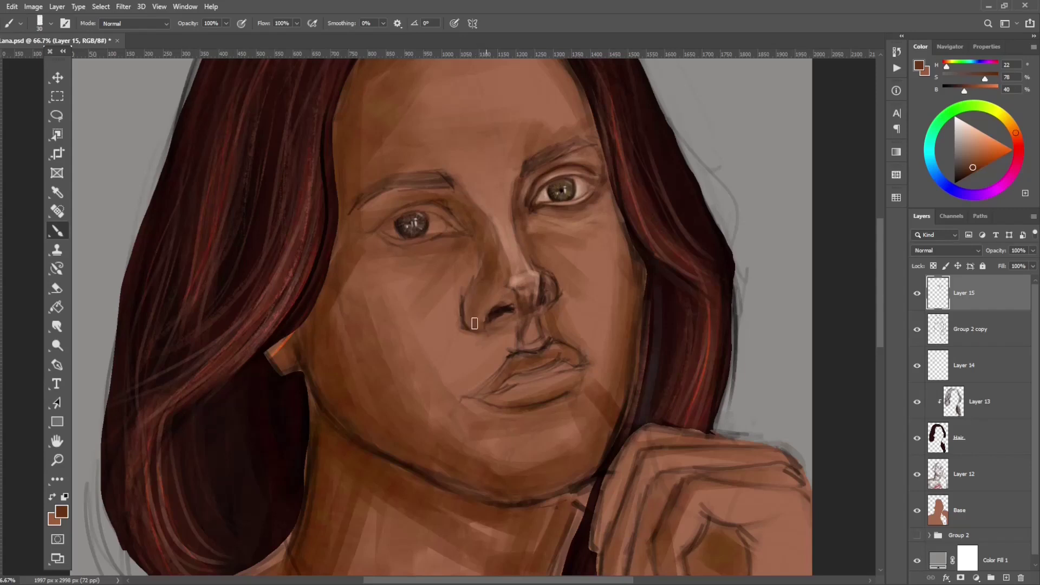
{"action": "left_click", "coordinate": [493, 276], "text": "alt"}
{"action": "left_click", "coordinate": [504, 236], "text": "alt"}
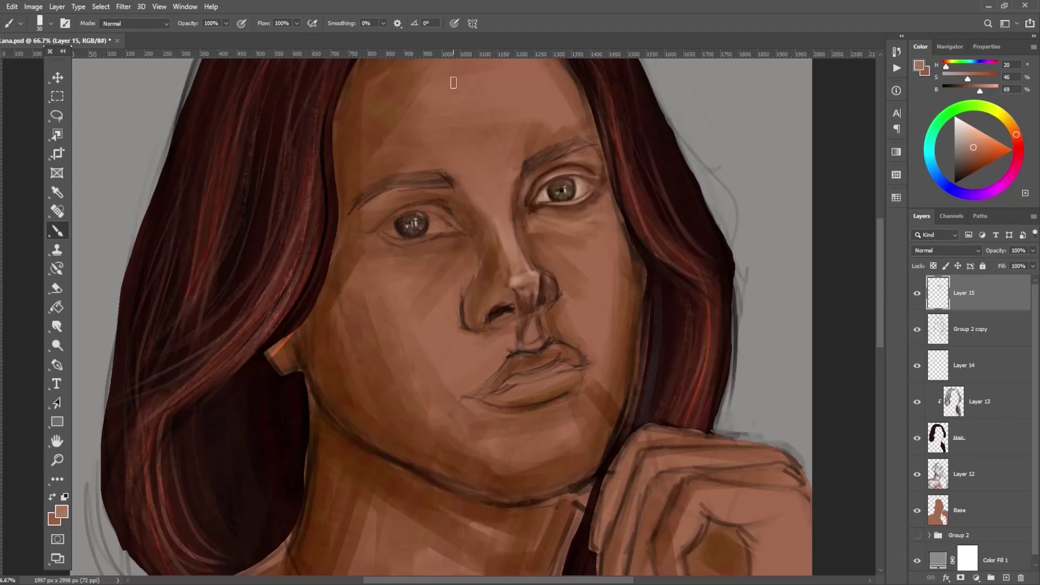
{"action": "left_click", "coordinate": [512, 212], "text": "alt"}
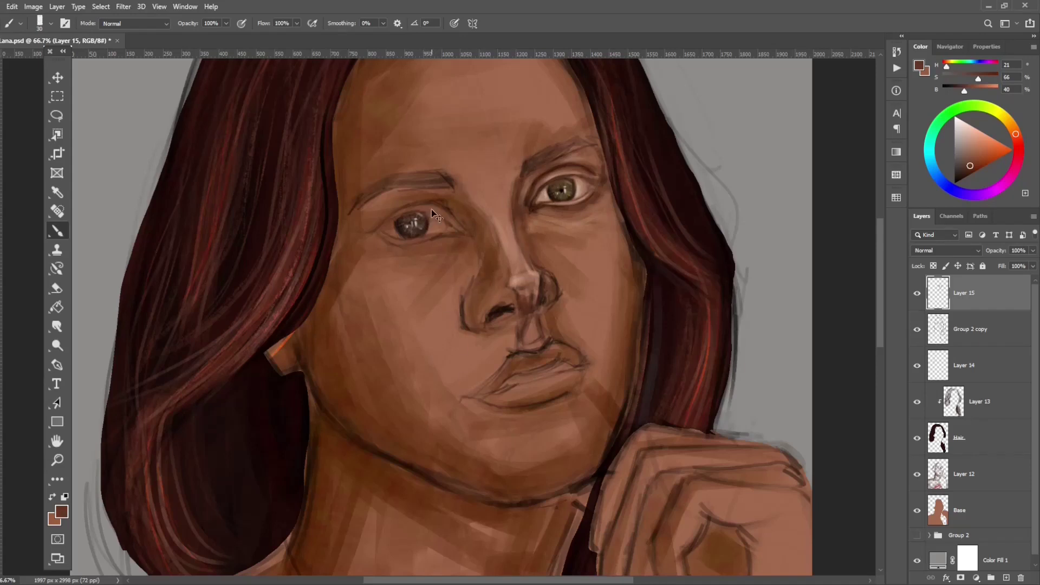
Save the portrait file with Ctrl+S
{"action": "key", "text": "ctrl+s"}
Sample light skin tones from the nose and nose tip, sizing the brush
{"action": "scroll", "coordinate": [373, 258], "scroll_direction": "up", "scroll_amount": 2}
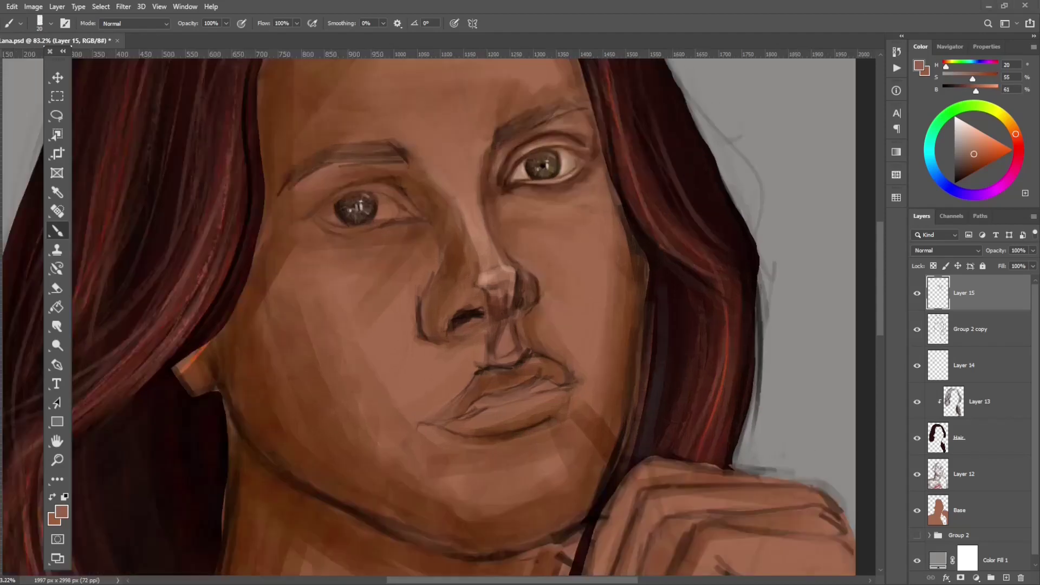
{"action": "key", "text": "bracketleft"}
{"action": "left_click", "coordinate": [478, 285], "text": "alt"}
{"action": "key", "text": "bracketright"}
{"action": "key", "text": "bracketleft"}
{"action": "left_click", "coordinate": [488, 263], "text": "alt"}
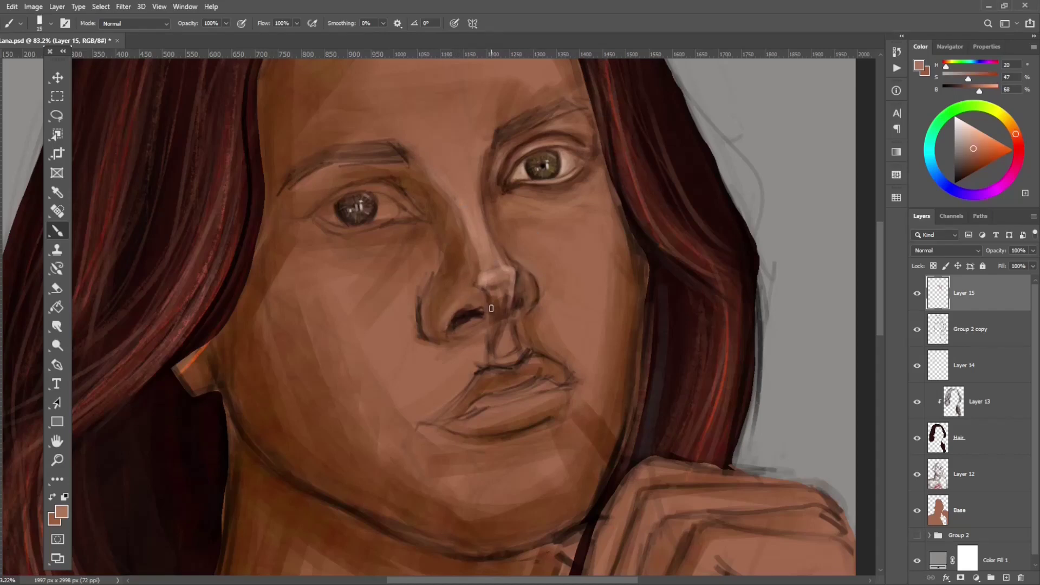
{"action": "key", "text": "bracketleft"}
{"action": "key", "text": "bracketright"}
{"action": "left_click", "coordinate": [482, 281], "text": "alt"}
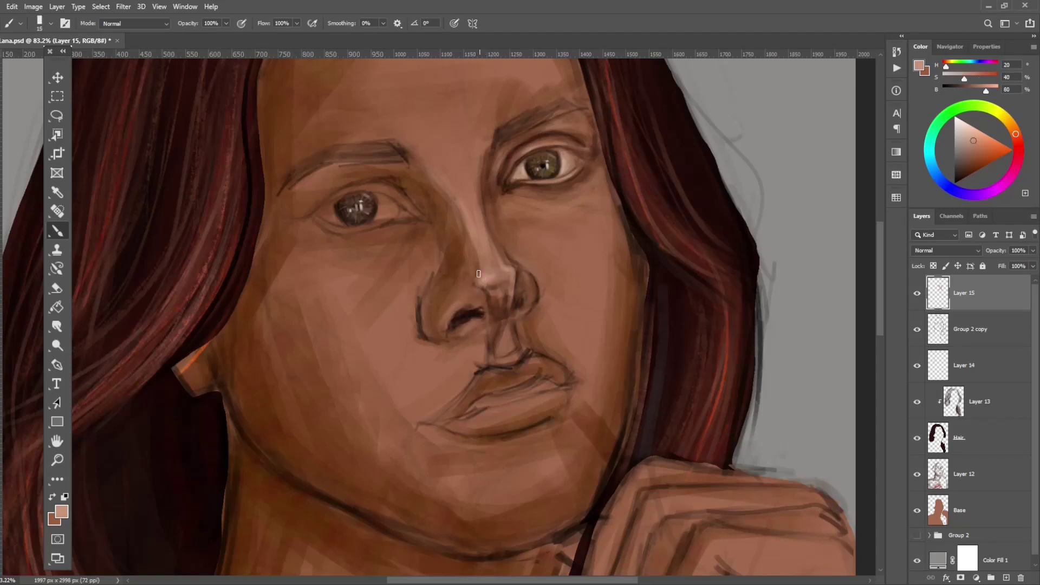
{"action": "key", "text": "bracketright"}
{"action": "key", "text": "bracketright"}
{"action": "key", "text": "bracketright"}
{"action": "key", "text": "bracketright"}
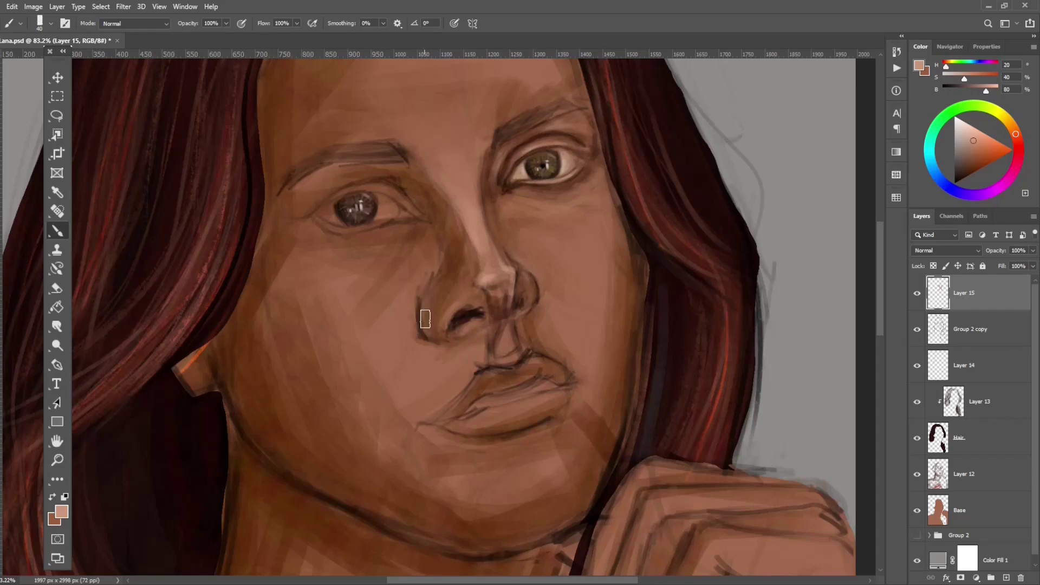
{"action": "key", "text": "bracketleft"}
{"action": "key", "text": "bracketleft"}
Paint and blend light strokes on the left cheek beside the nose and lips
{"action": "left_click_drag", "start_coordinate": [405, 298], "coordinate": [385, 344]}
{"action": "key", "text": "bracketright"}
{"action": "key", "text": "bracketright"}
{"action": "key", "text": "bracketright"}
{"action": "left_click_drag", "start_coordinate": [420, 287], "coordinate": [387, 317]}
{"action": "key", "text": "bracketright"}
{"action": "key", "text": "bracketright"}
{"action": "key", "text": "bracketright"}
{"action": "mouse_move", "coordinate": [390, 352]}
{"action": "left_mouse_down"}
{"action": "mouse_move", "coordinate": [414, 407]}
{"action": "mouse_move", "coordinate": [303, 314]}
{"action": "left_mouse_up"}
{"action": "key", "text": "bracketleft"}
{"action": "key", "text": "bracketleft"}
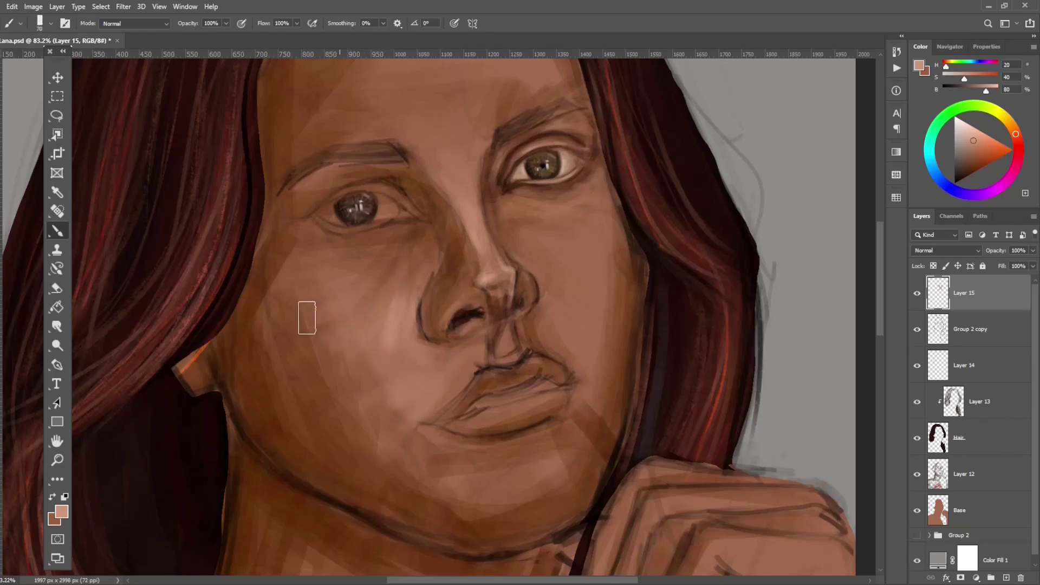
{"action": "left_click_drag", "start_coordinate": [455, 379], "coordinate": [472, 401]}
Lighten the area between nose and upper lip and smooth the right cheek
{"action": "key", "text": "bracketleft"}
{"action": "left_click_drag", "start_coordinate": [504, 333], "coordinate": [509, 352]}
{"action": "key", "text": "bracketright"}
{"action": "key", "text": "bracketright"}
{"action": "key", "text": "bracketright"}
{"action": "left_click_drag", "start_coordinate": [566, 267], "coordinate": [560, 320]}
{"action": "mouse_move", "coordinate": [534, 220]}
{"action": "left_mouse_down"}
{"action": "mouse_move", "coordinate": [569, 213]}
{"action": "mouse_move", "coordinate": [569, 204]}
{"action": "mouse_move", "coordinate": [605, 262]}
{"action": "mouse_move", "coordinate": [613, 306]}
{"action": "left_mouse_up"}
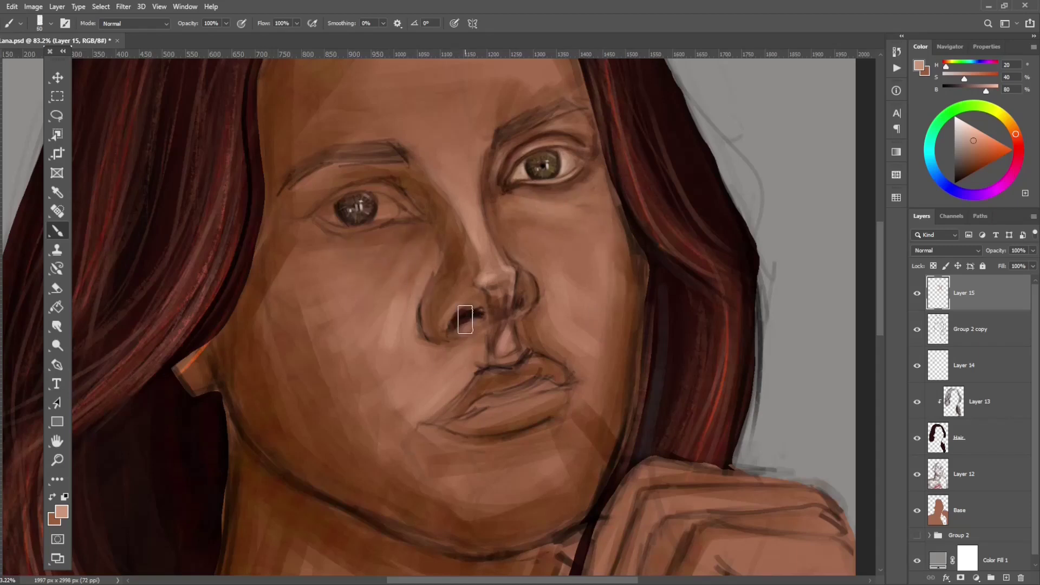
Sample a slightly darker face skin tone and fine-tune the brush size
{"action": "key", "text": "bracketleft"}
{"action": "key", "text": "bracketleft"}
{"action": "key", "text": "bracketleft"}
{"action": "key", "text": "bracketright"}
{"action": "key", "text": "bracketleft"}
{"action": "key", "text": "bracketleft"}
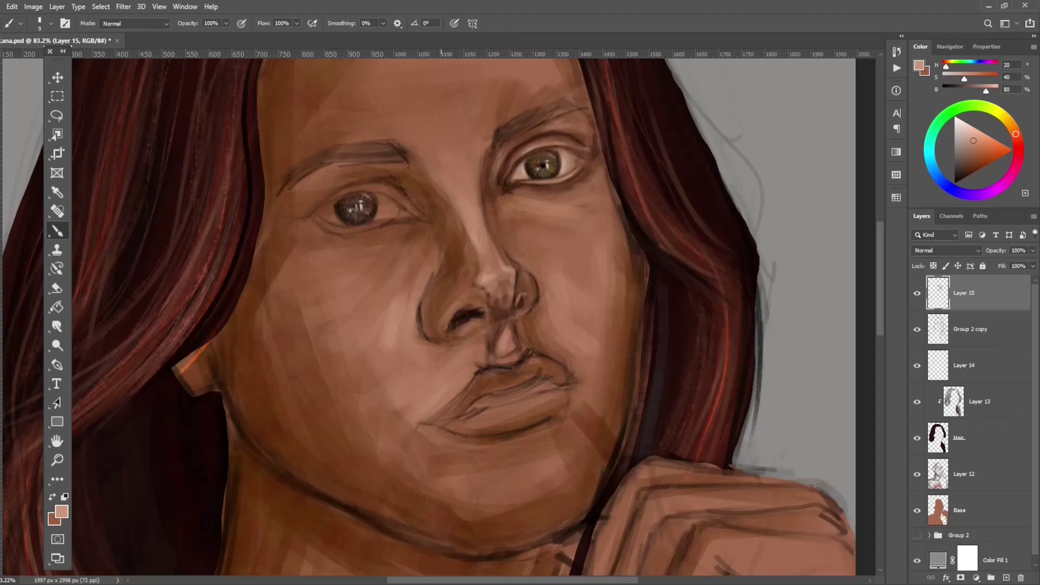
{"action": "left_click", "coordinate": [476, 211], "text": "alt"}
{"action": "key", "text": "bracketright"}
{"action": "key", "text": "bracketright"}
{"action": "key", "text": "bracketright"}
{"action": "key", "text": "bracketright"}
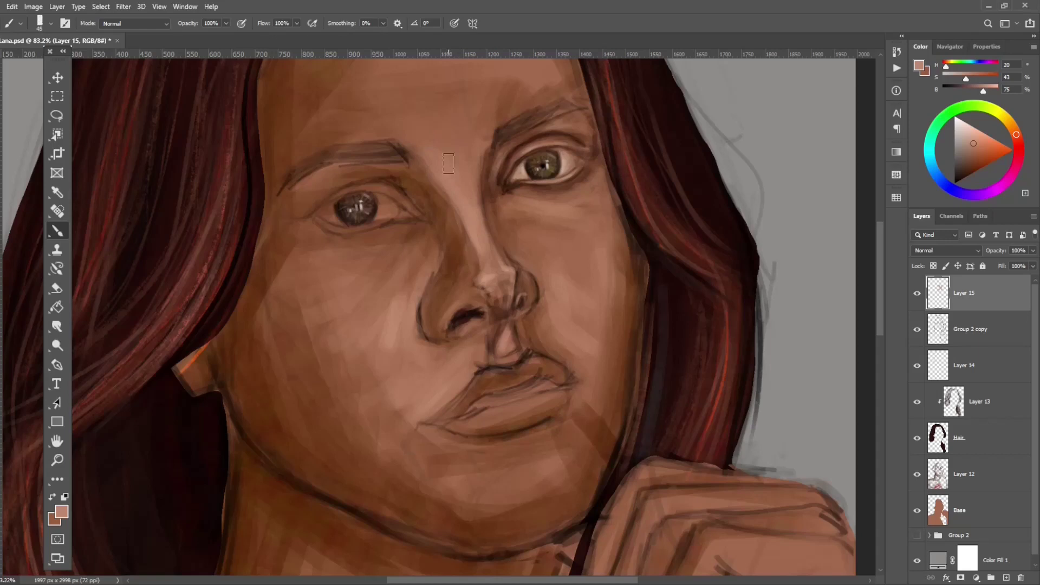
{"action": "key", "text": "bracketright"}
{"action": "key", "text": "bracketright"}
{"action": "key", "text": "bracketleft"}
{"action": "key", "text": "bracketleft"}
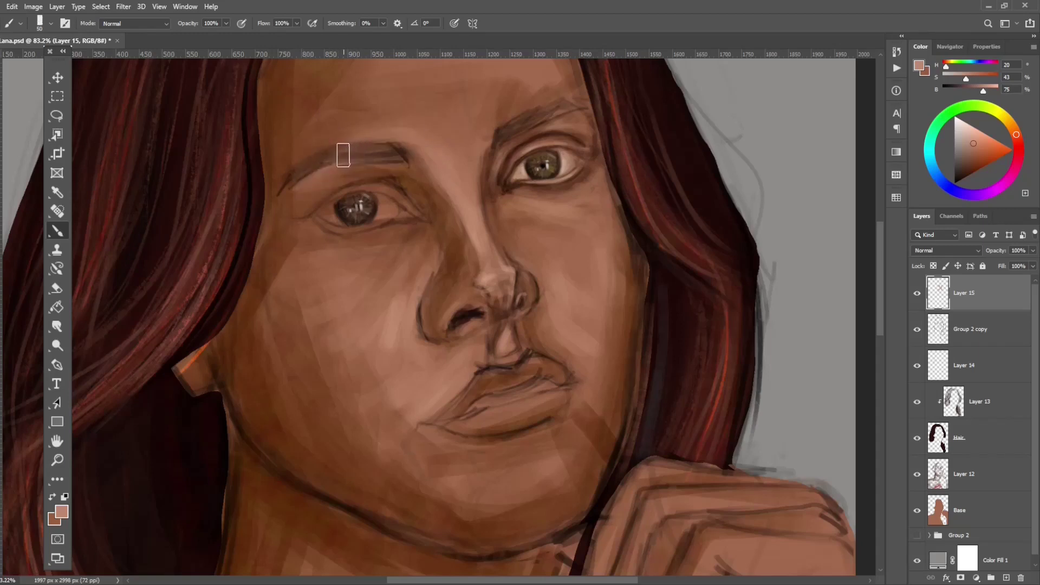
{"action": "key", "text": "bracketright"}
{"action": "key", "text": "bracketleft"}
{"action": "key", "text": "bracketleft"}
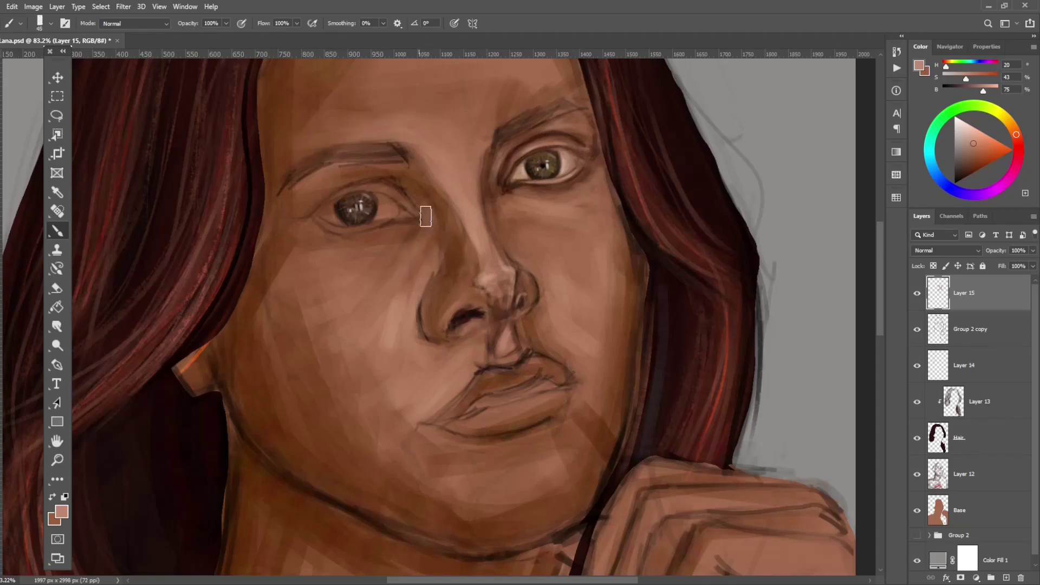
{"action": "key", "text": "bracketleft"}
{"action": "key", "text": "bracketleft"}
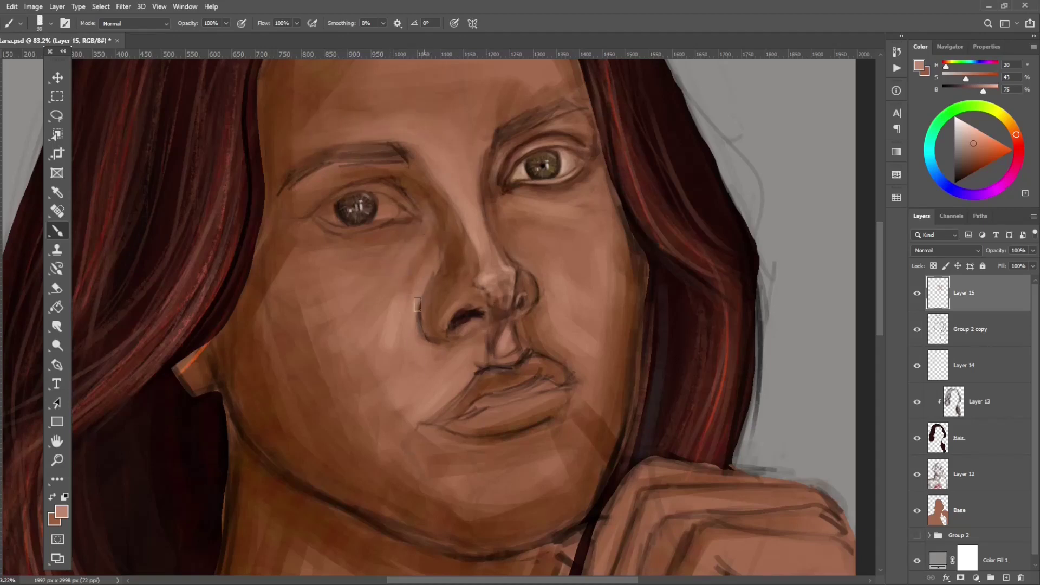
{"action": "key", "text": "bracketright"}
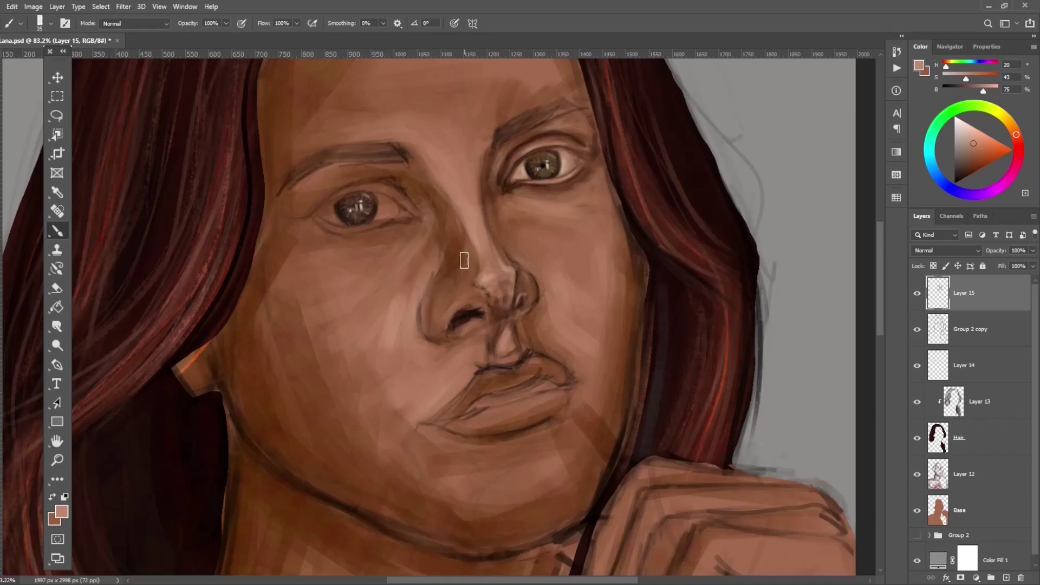
{"action": "key", "text": "bracketleft"}
Highlight the right nostril wing and nose bridge with a lighter sampled tone
{"action": "key", "text": "bracketleft"}
{"action": "left_click", "coordinate": [558, 172], "text": "alt"}
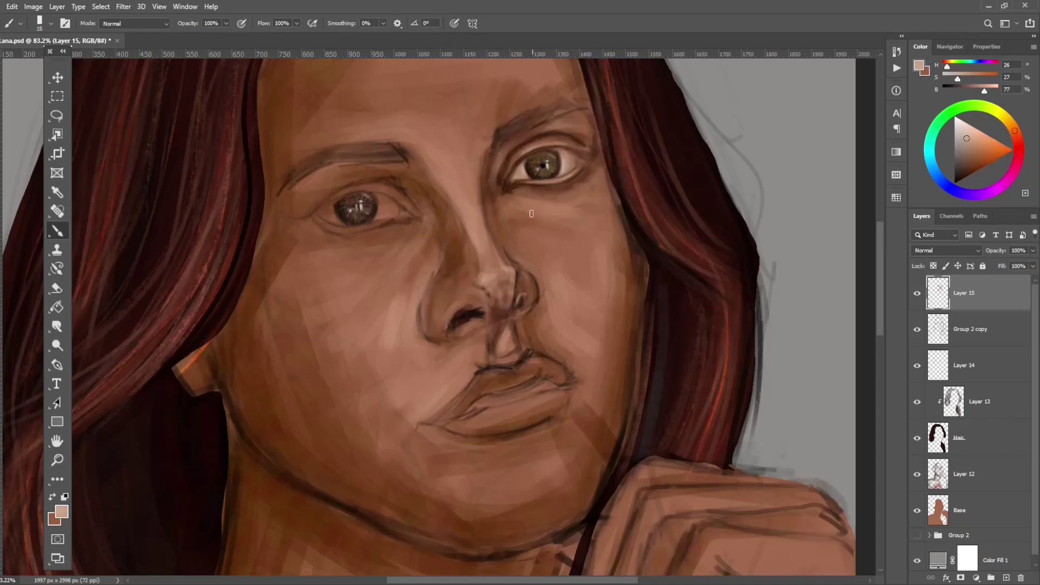
{"action": "key", "text": "bracketleft"}
{"action": "key", "text": "bracketleft"}
{"action": "key", "text": "bracketright"}
{"action": "key", "text": "bracketright"}
{"action": "key", "text": "bracketright"}
{"action": "left_click_drag", "start_coordinate": [516, 293], "coordinate": [533, 277]}
{"action": "left_click_drag", "start_coordinate": [470, 227], "coordinate": [506, 287]}
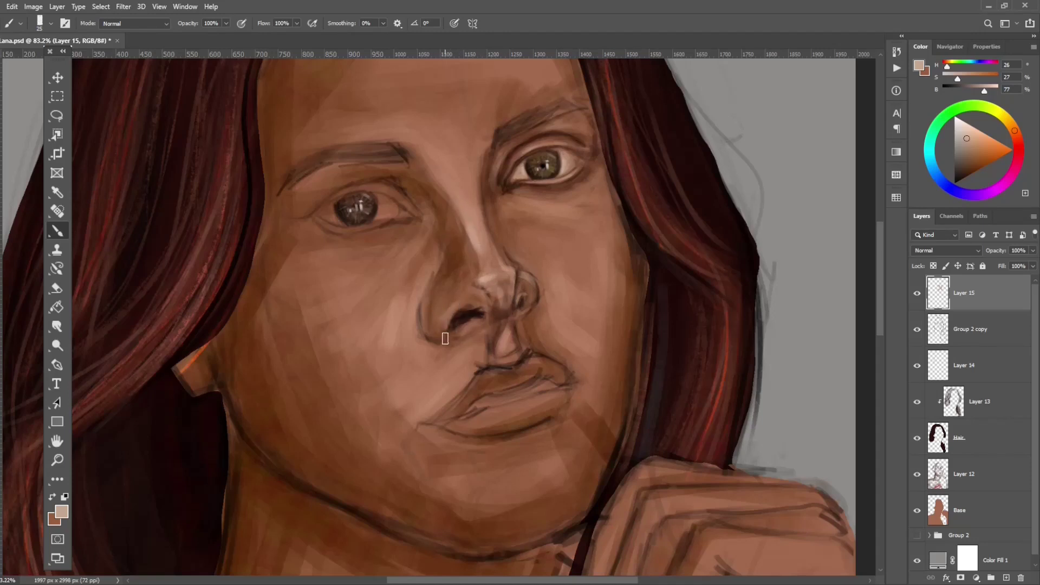
{"action": "scroll", "coordinate": [467, 184], "scroll_direction": "up", "scroll_amount": 2}
{"action": "key", "text": "bracketright"}
{"action": "key", "text": "bracketright"}
{"action": "key", "text": "bracketright"}
{"action": "key", "text": "bracketright"}
{"action": "key", "text": "bracketright"}
{"action": "key", "text": "bracketright"}
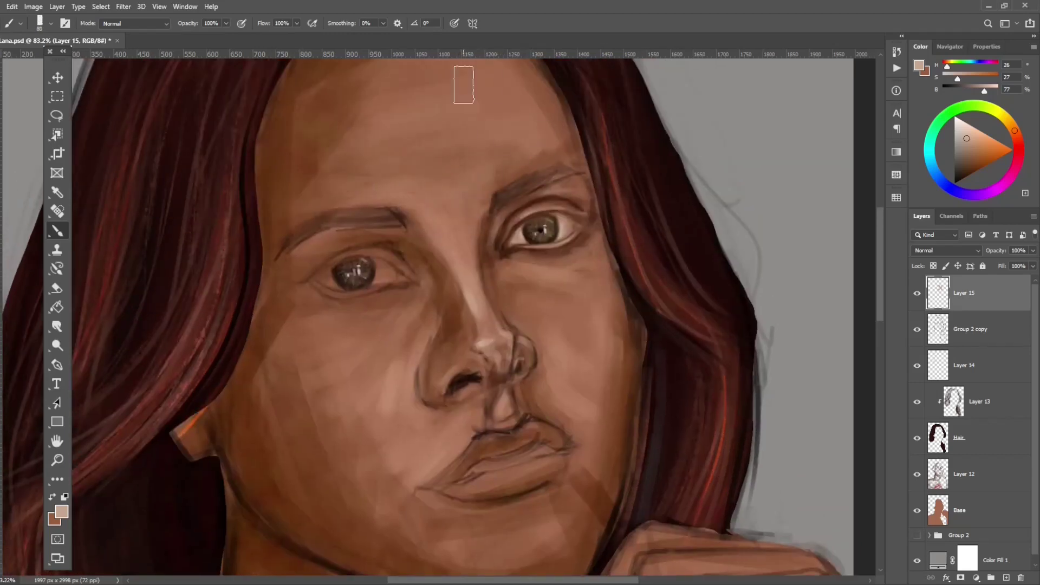
Lighten and smooth the forehead with large brush strokes, zoomed out
{"action": "mouse_move", "coordinate": [319, 181]}
{"action": "left_mouse_down"}
{"action": "mouse_move", "coordinate": [388, 103]}
{"action": "mouse_move", "coordinate": [395, 162]}
{"action": "left_mouse_up"}
{"action": "key", "text": "bracketright"}
{"action": "key", "text": "bracketright"}
{"action": "key", "text": "bracketright"}
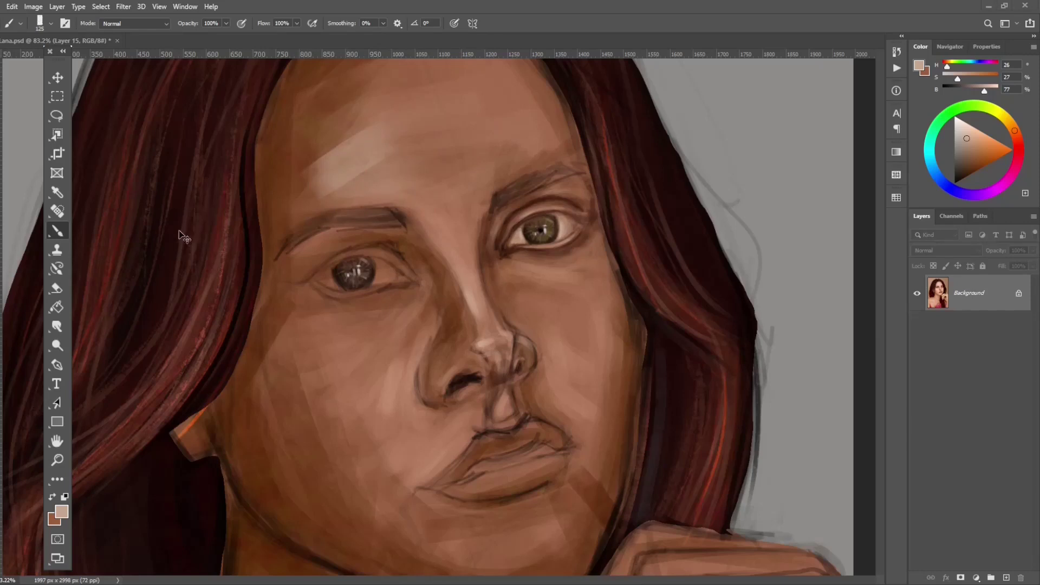
{"action": "key", "text": "ctrl+minus"}
{"action": "key", "text": "ctrl+minus"}
{"action": "key", "text": "ctrl+minus"}
{"action": "key", "text": "bracketleft"}
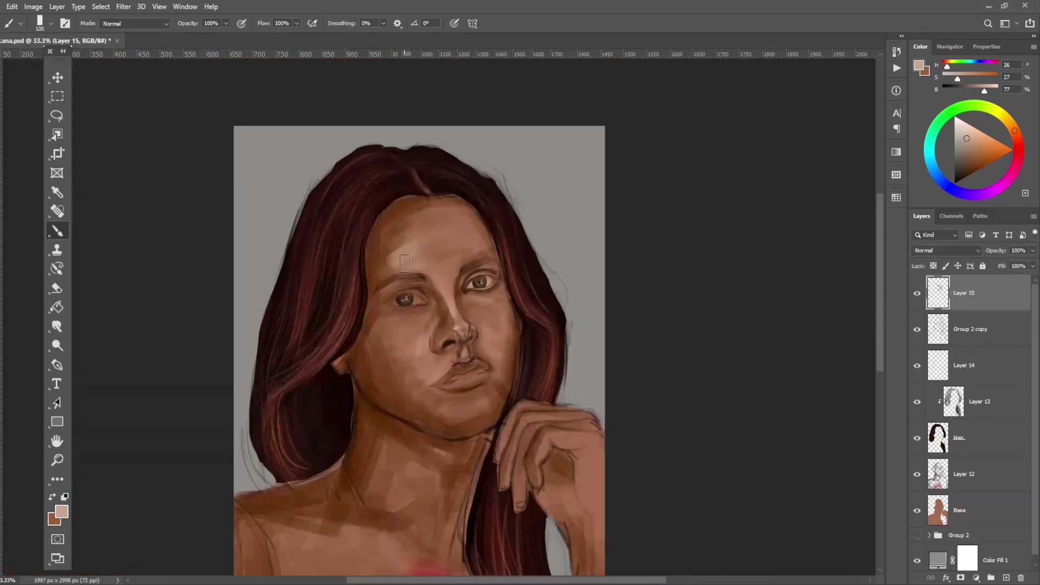
{"action": "key", "text": "bracketright"}
{"action": "mouse_move", "coordinate": [429, 222]}
{"action": "left_mouse_down"}
{"action": "mouse_move", "coordinate": [436, 216]}
{"action": "mouse_move", "coordinate": [386, 245]}
{"action": "left_mouse_up"}
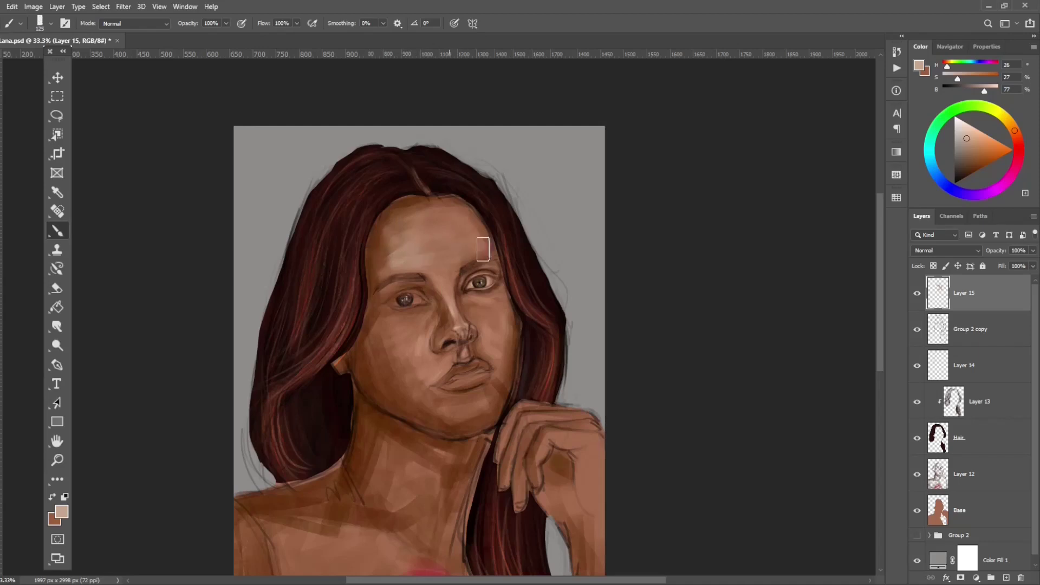
Sample darker and lighter skin tones from the cheeks and chin
{"action": "left_click", "coordinate": [417, 257], "text": "alt"}
{"action": "left_click", "coordinate": [408, 253], "text": "alt"}
{"action": "left_click", "coordinate": [375, 258], "text": "alt"}
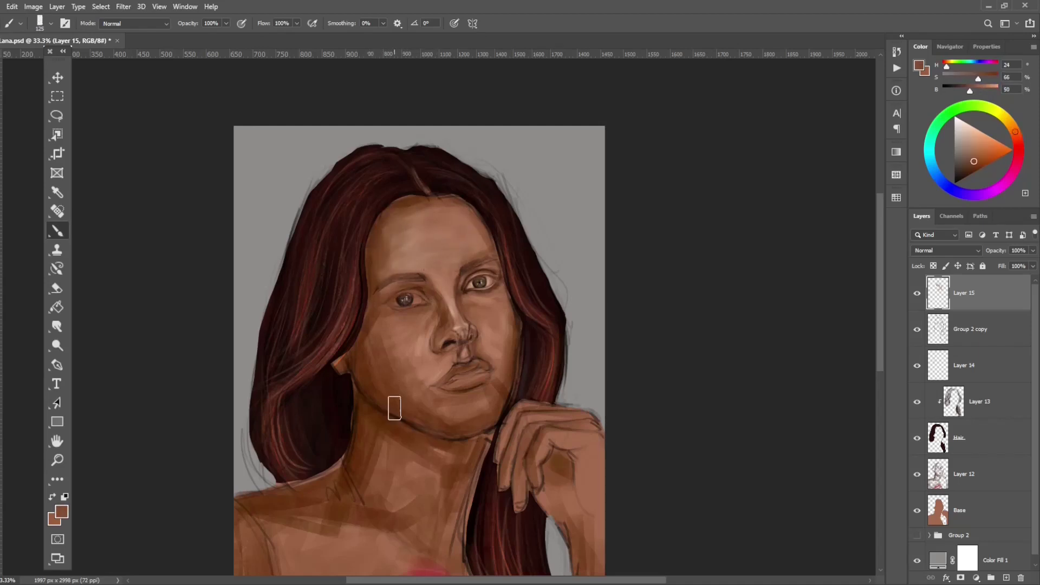
{"action": "left_click", "coordinate": [410, 345], "text": "alt"}
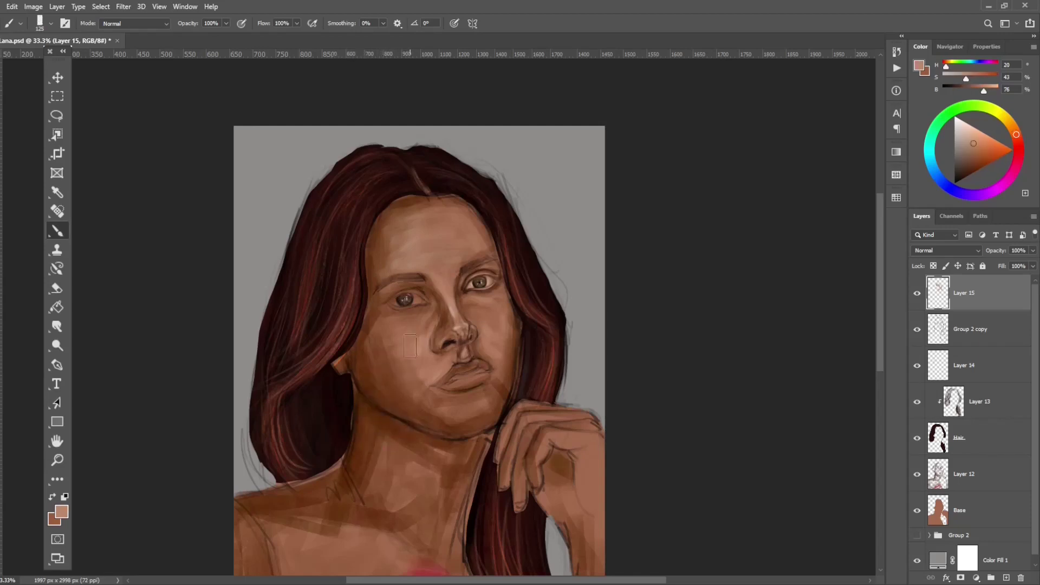
{"action": "left_click", "coordinate": [378, 261], "text": "alt"}
{"action": "left_click", "coordinate": [492, 325], "text": "alt"}
{"action": "left_click", "coordinate": [421, 361], "text": "alt"}
{"action": "key", "text": "bracketleft"}
{"action": "key", "text": "bracketleft"}
{"action": "key", "text": "bracketleft"}
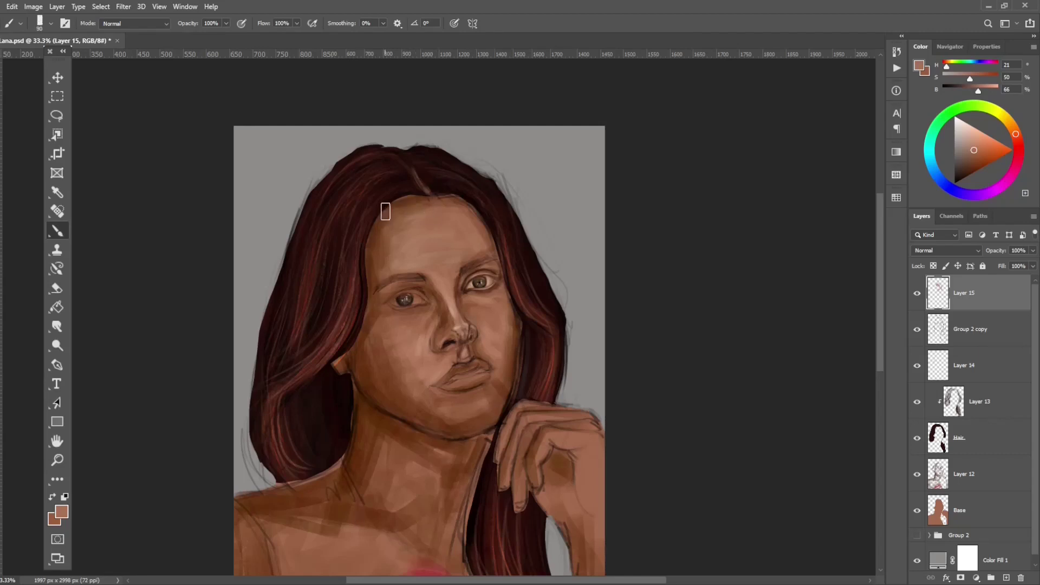
{"action": "key", "text": "bracketright"}
{"action": "key", "text": "bracketright"}
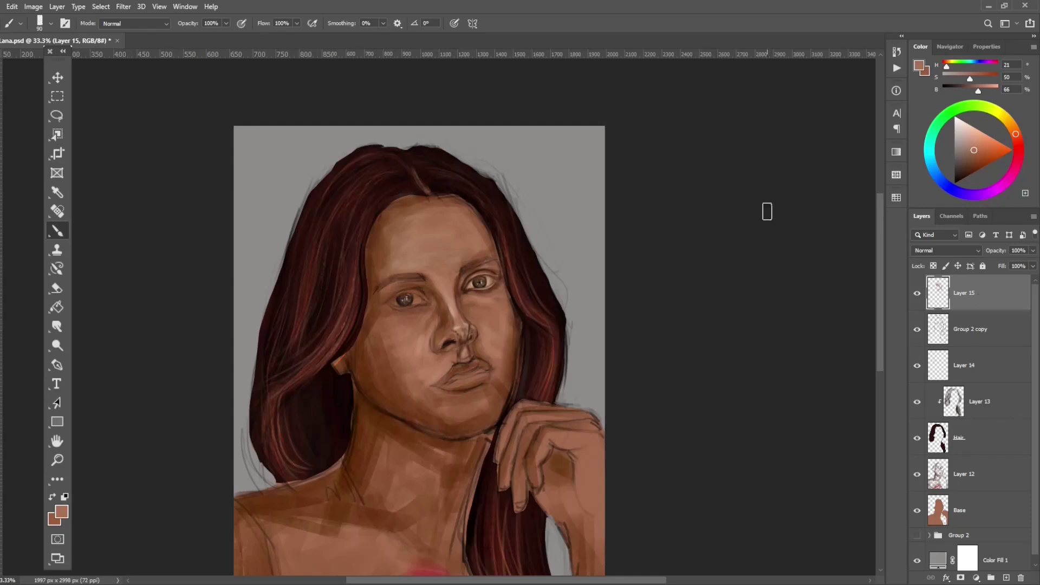
Undo and redo the recent strokes to compare, then return to the Brush
{"action": "key", "text": "i"}
{"action": "key", "text": "ctrl+z"}
{"action": "key", "text": "ctrl+shift+z"}
{"action": "key", "text": "ctrl+z"}
{"action": "key", "text": "ctrl+shift+z"}
{"action": "key", "text": "ctrl+z"}
{"action": "key", "text": "b"}
{"action": "key", "text": "bracketleft"}
{"action": "key", "text": "bracketleft"}
{"action": "key", "text": "bracketleft"}
Sample light and dark brown tones from the nose bridge and nostril
{"action": "left_click", "coordinate": [453, 302], "text": "alt"}
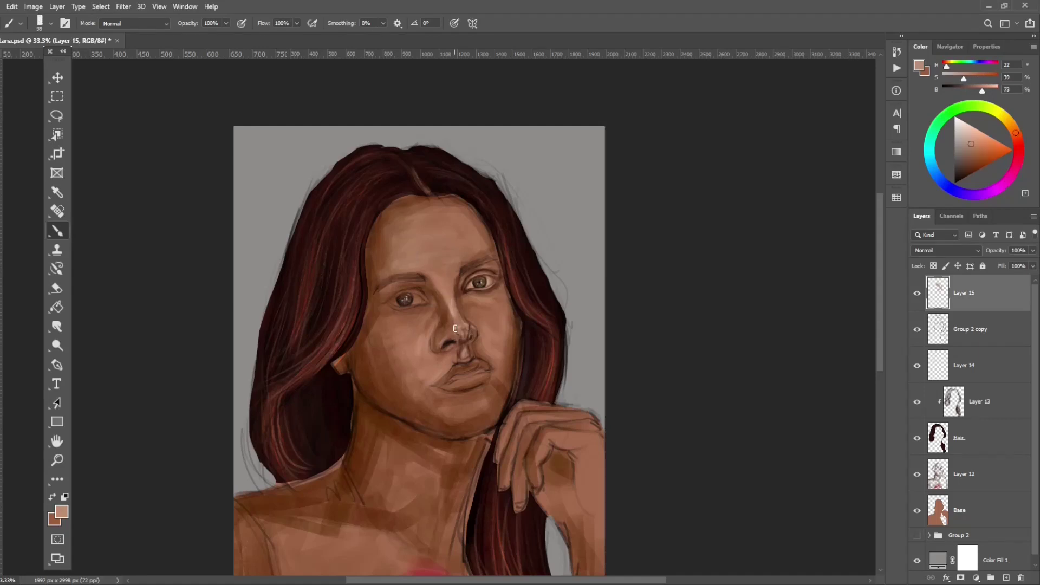
{"action": "left_click", "coordinate": [450, 332], "text": "alt"}
{"action": "left_click", "coordinate": [435, 351], "text": "alt"}
{"action": "left_click", "coordinate": [430, 325], "text": "alt"}
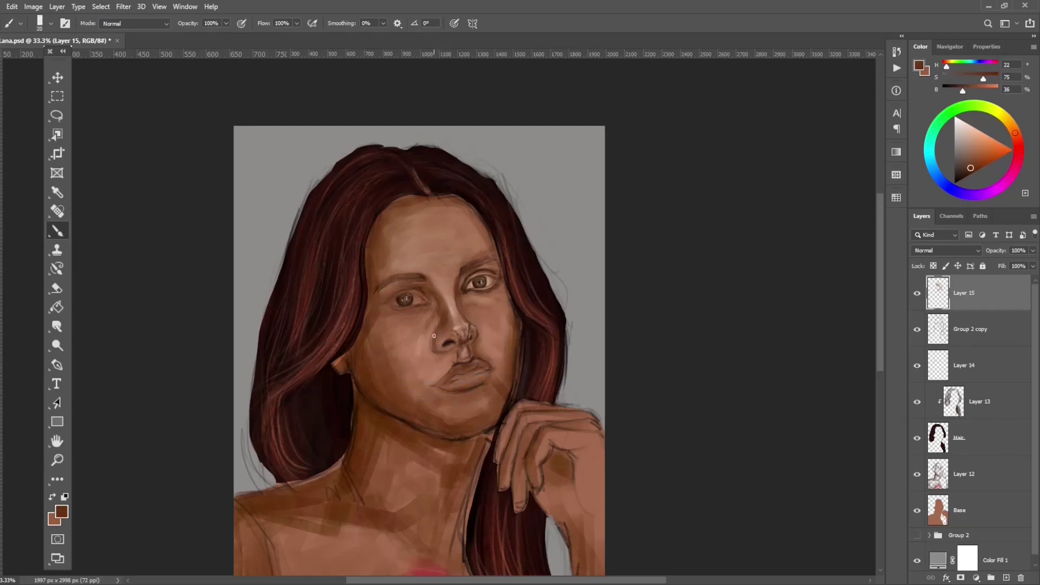
{"action": "left_click", "coordinate": [437, 337], "text": "alt"}
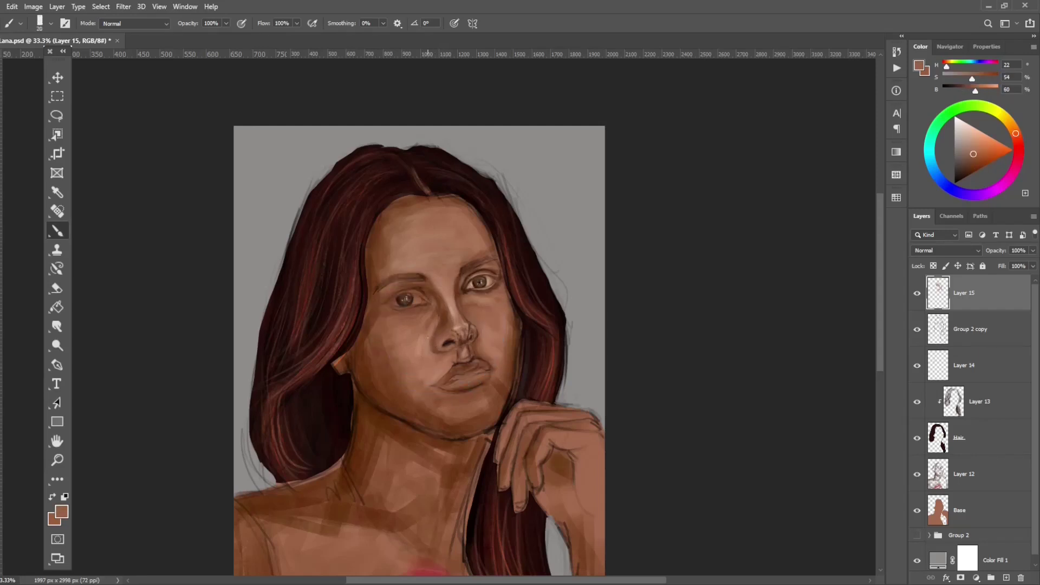
{"action": "left_click", "coordinate": [427, 331], "text": "alt"}
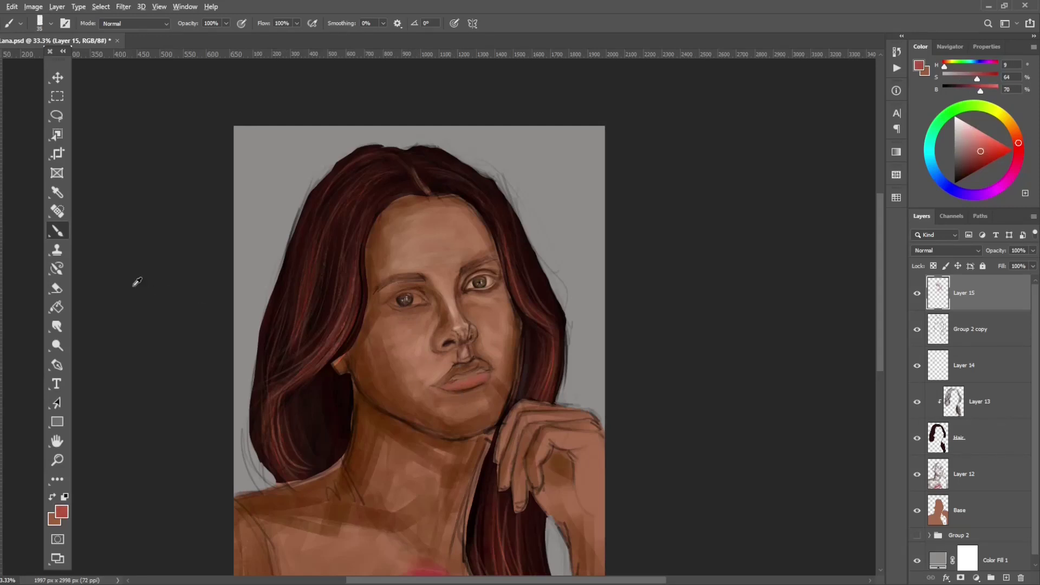
Adjust the brush size and briefly hide, then show, the Base layer to check beneath
{"action": "scroll", "coordinate": [449, 376], "scroll_direction": "up", "scroll_amount": 2}
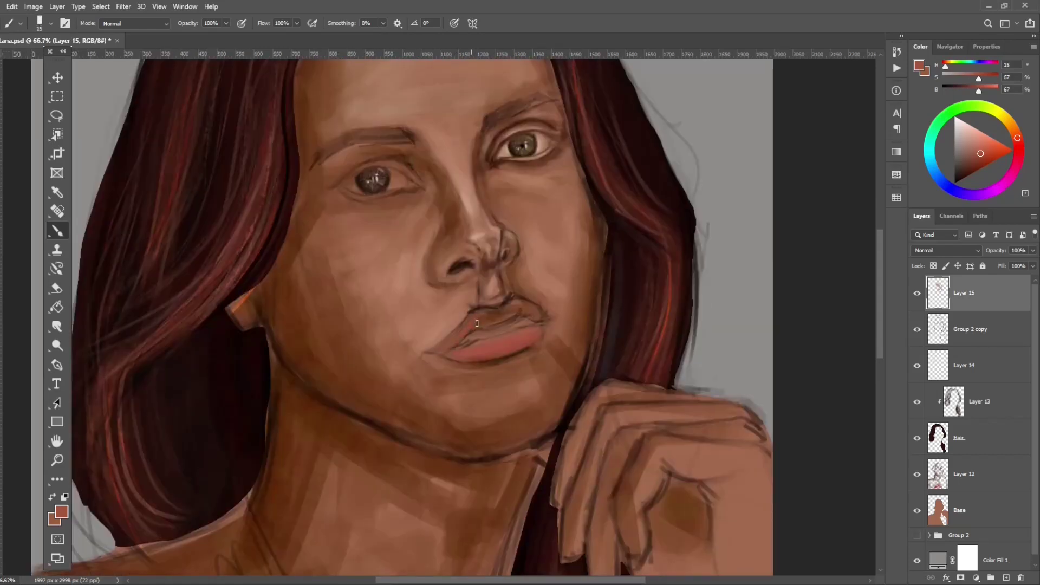
{"action": "key", "text": "bracketright"}
{"action": "key", "text": "bracketleft"}
{"action": "left_click", "coordinate": [917, 514]}
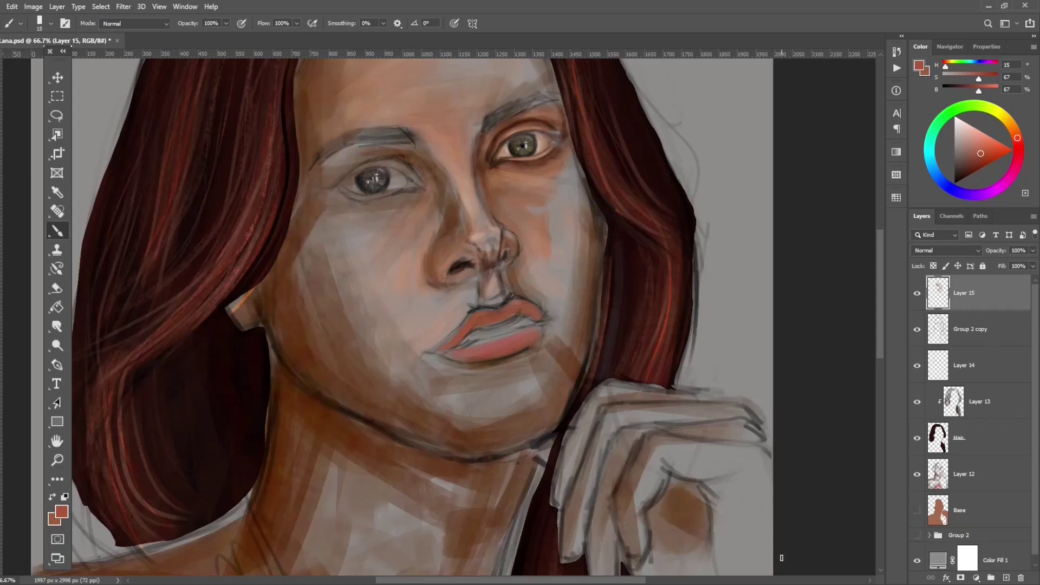
{"action": "left_click", "coordinate": [916, 510]}
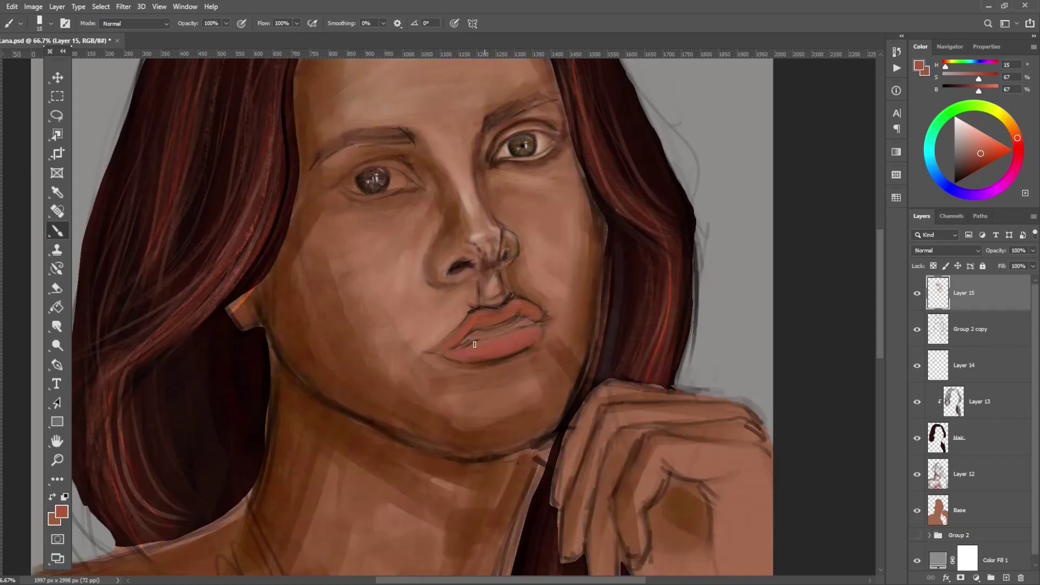
Sample dark reds from the hair and lips to shade the lower lip
{"action": "left_click", "coordinate": [145, 285], "text": "alt"}
{"action": "key", "text": "bracketright"}
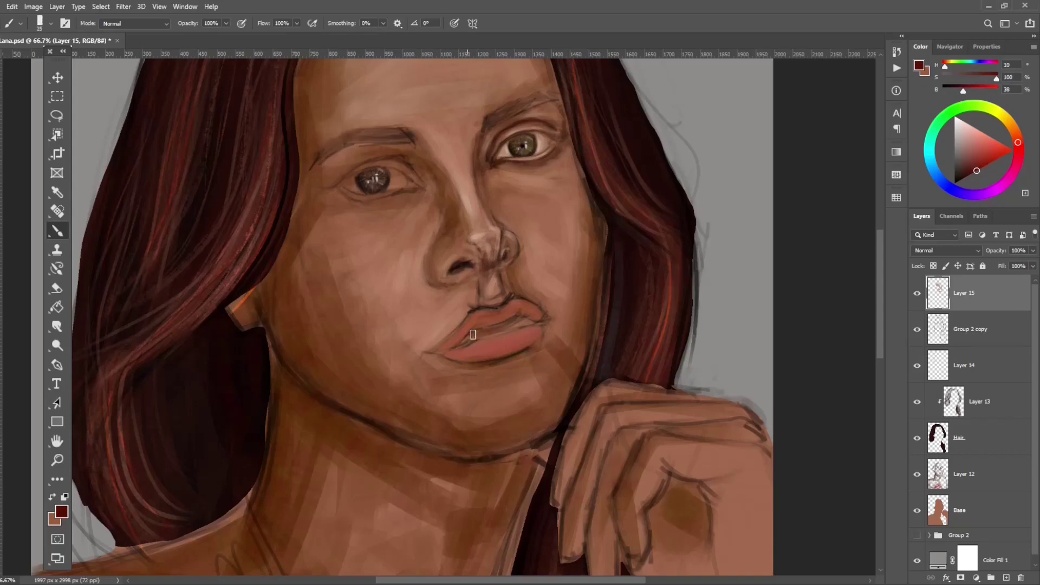
{"action": "left_click", "coordinate": [482, 331], "text": "alt"}
{"action": "left_click", "coordinate": [466, 348], "text": "alt"}
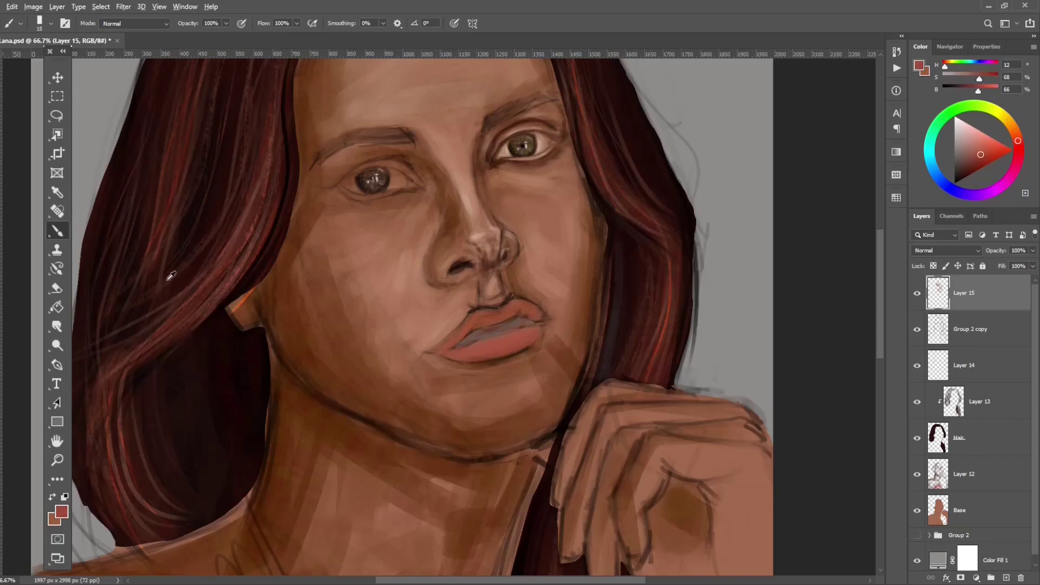
{"action": "key", "text": "bracketright"}
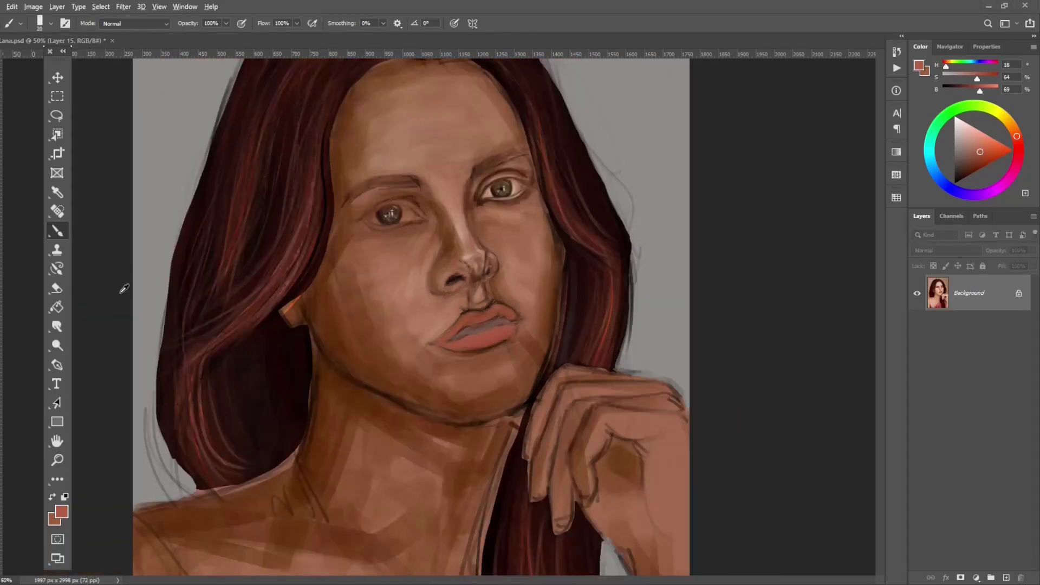
{"action": "left_click", "coordinate": [457, 325], "text": "alt"}
Zoom in and paint finer dark-red lip detail, resampling a deeper hair red
{"action": "key", "text": "ctrl+plus"}
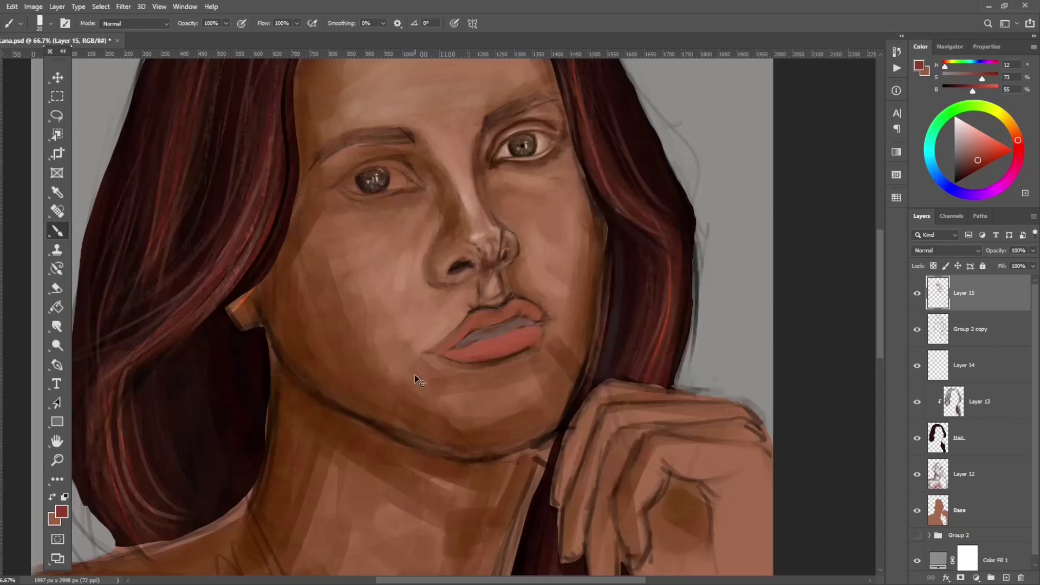
{"action": "key", "text": "bracketleft"}
{"action": "key", "text": "bracketleft"}
{"action": "key", "text": "bracketright"}
{"action": "key", "text": "bracketright"}
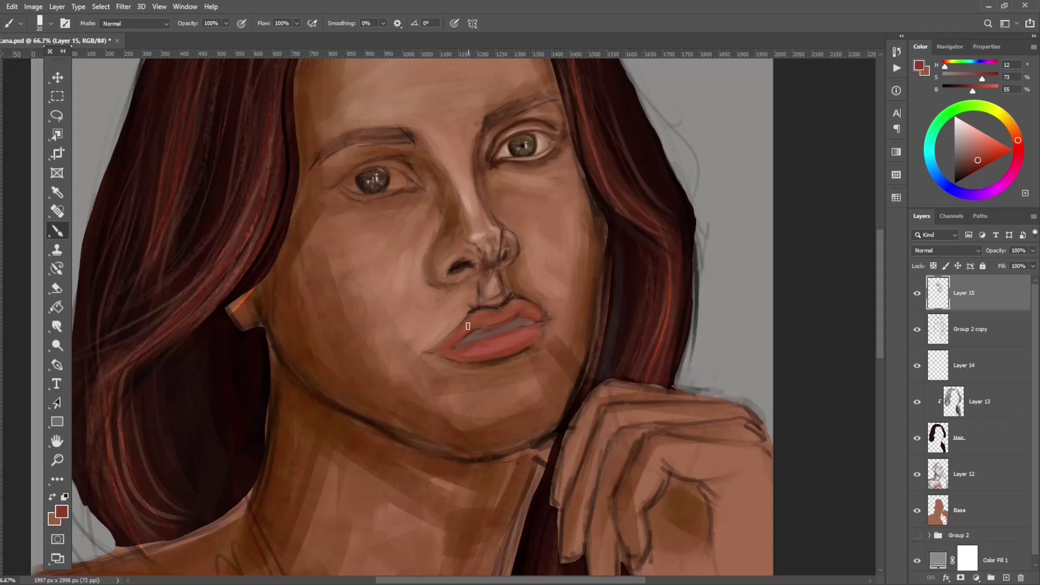
{"action": "key", "text": "bracketleft"}
{"action": "key", "text": "bracketleft"}
{"action": "left_click", "coordinate": [212, 257], "text": "alt"}
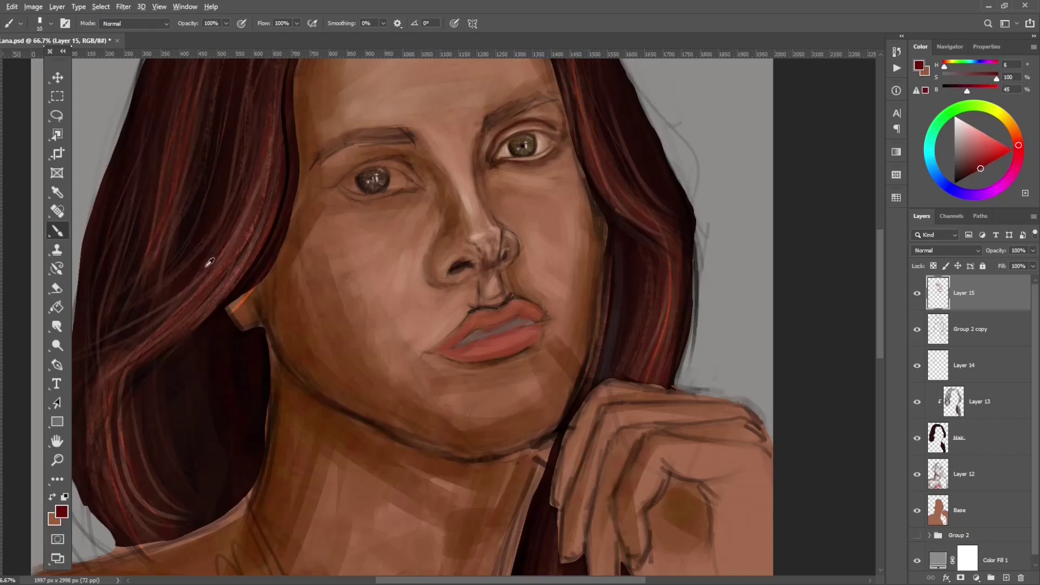
{"action": "key", "text": "bracketright"}
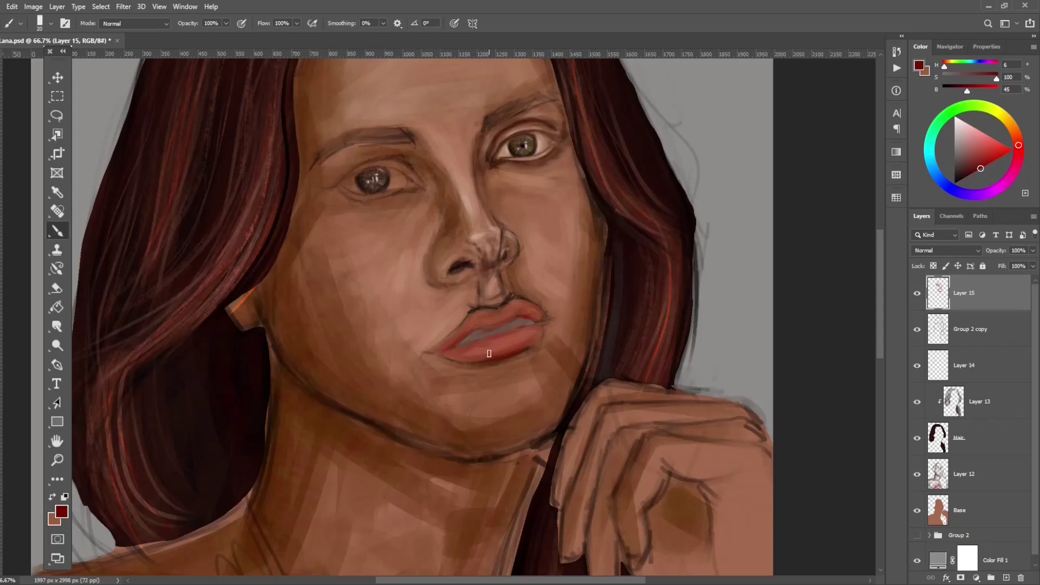
{"action": "key", "text": "bracketleft"}
Stroke a light pink highlight along the lower lip, then add paler pink gloss dabs
{"action": "left_click", "coordinate": [281, 335], "text": "alt"}
{"action": "key", "text": "bracketright"}
{"action": "left_click_drag", "start_coordinate": [477, 349], "coordinate": [522, 345]}
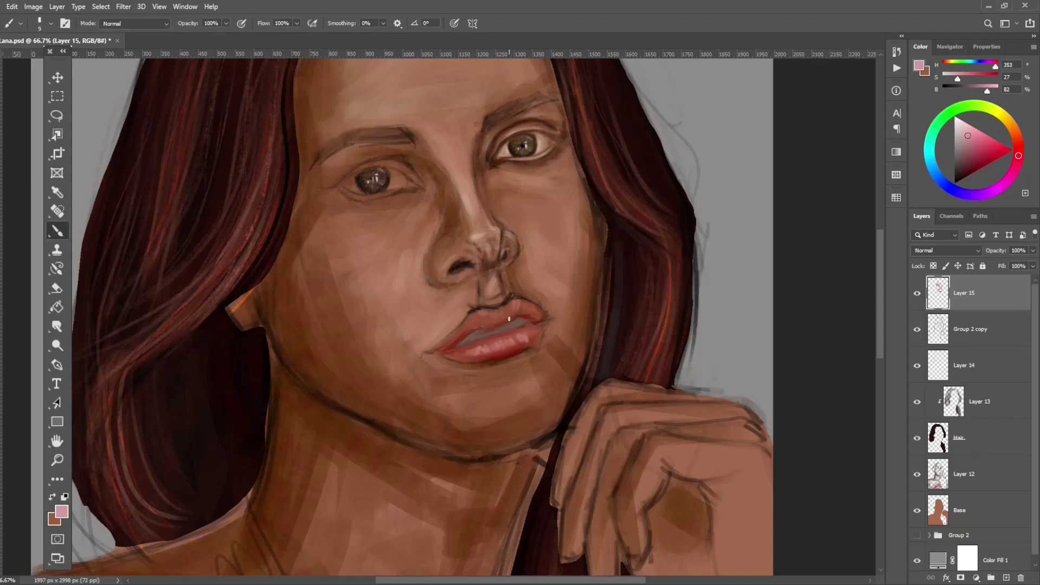
{"action": "key", "text": "bracketright"}
{"action": "key", "text": "bracketright"}
{"action": "left_click", "coordinate": [961, 121]}
{"action": "key", "text": "bracketleft"}
{"action": "key", "text": "bracketleft"}
{"action": "key", "text": "bracketleft"}
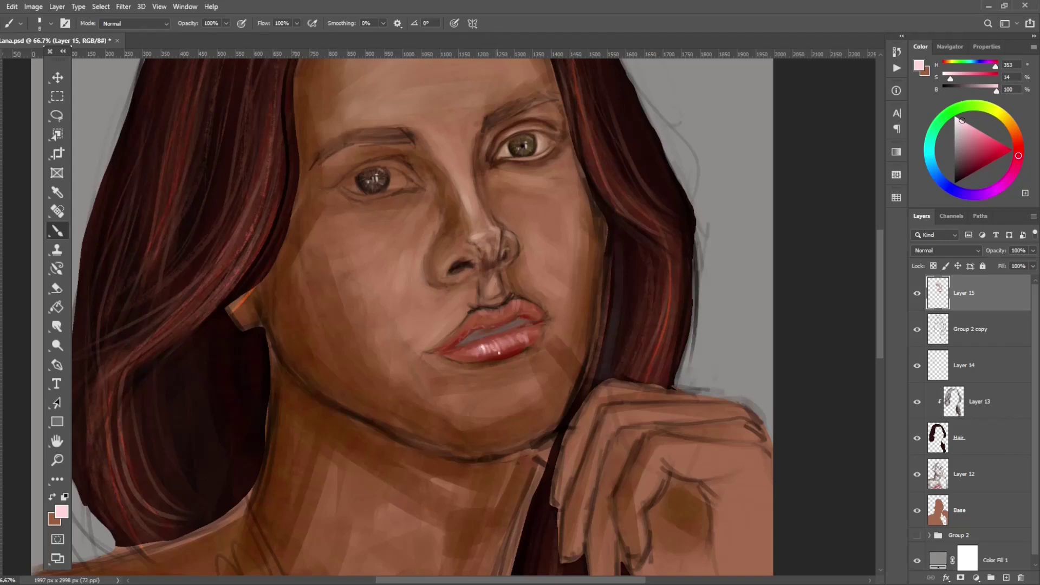
{"action": "scroll", "coordinate": [531, 339], "scroll_direction": "down", "scroll_amount": 2}
Sample a dark red from the lip and enlarge the brush
{"action": "scroll", "coordinate": [515, 325], "scroll_direction": "down", "scroll_amount": 1}
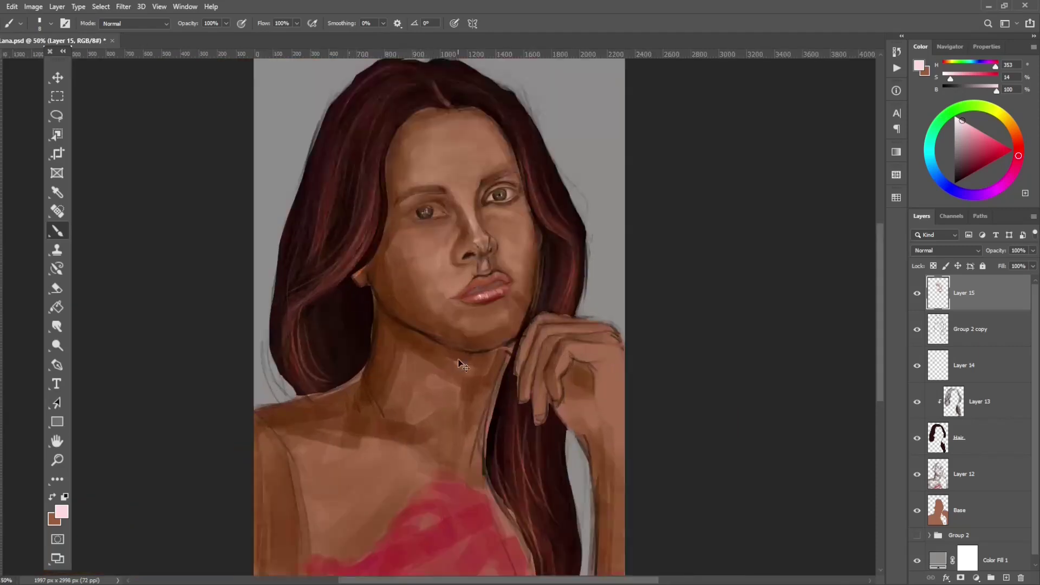
{"action": "scroll", "coordinate": [504, 303], "scroll_direction": "up", "scroll_amount": 3}
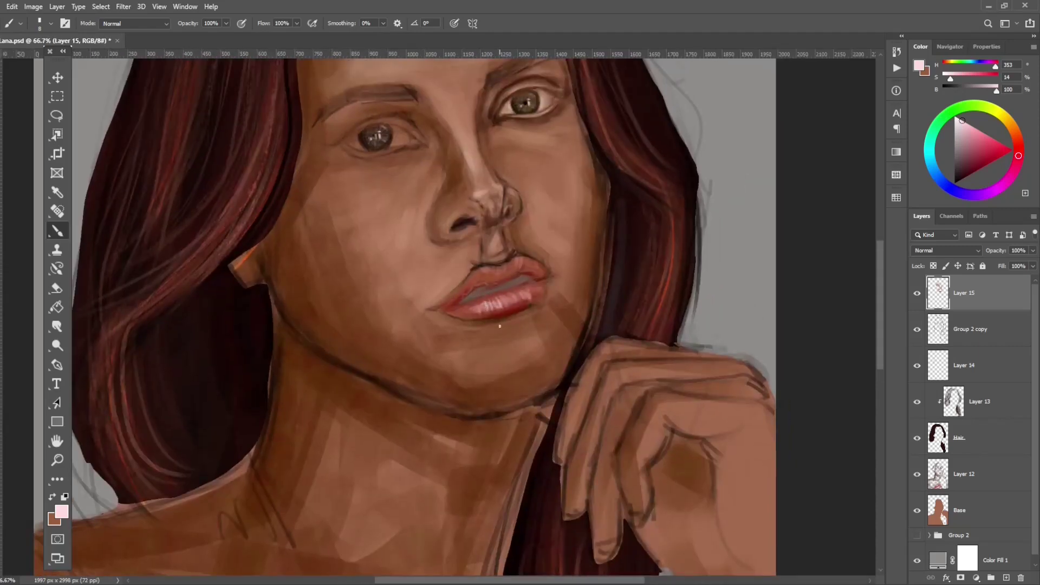
{"action": "left_click", "coordinate": [502, 307], "text": "alt"}
{"action": "key", "text": "bracketright"}
{"action": "key", "text": "bracketright"}
{"action": "key", "text": "bracketright"}
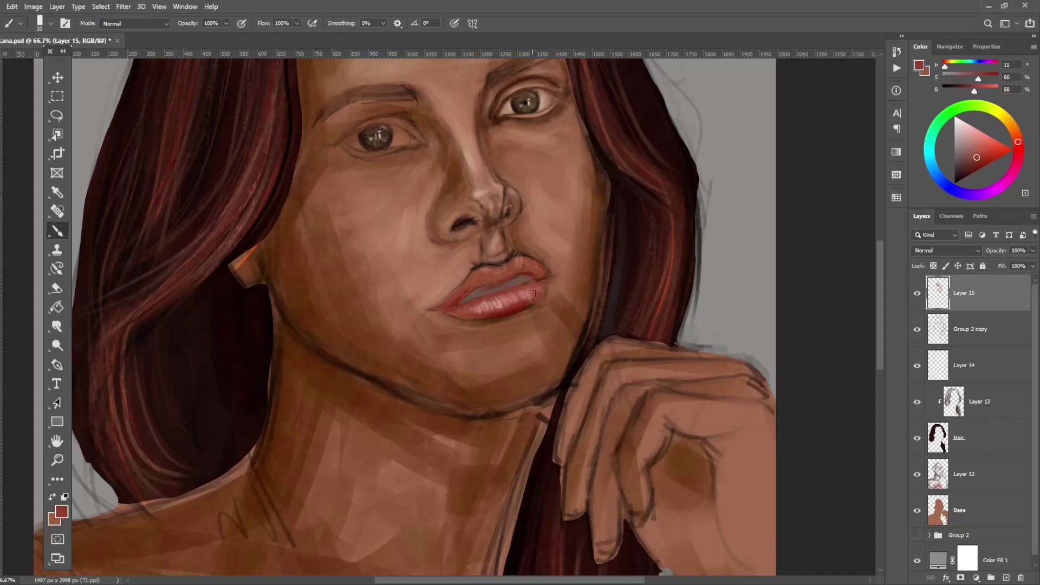
{"action": "scroll", "coordinate": [534, 294], "scroll_direction": "down", "scroll_amount": 2}
{"action": "scroll", "coordinate": [450, 448], "scroll_direction": "down", "scroll_amount": 1}
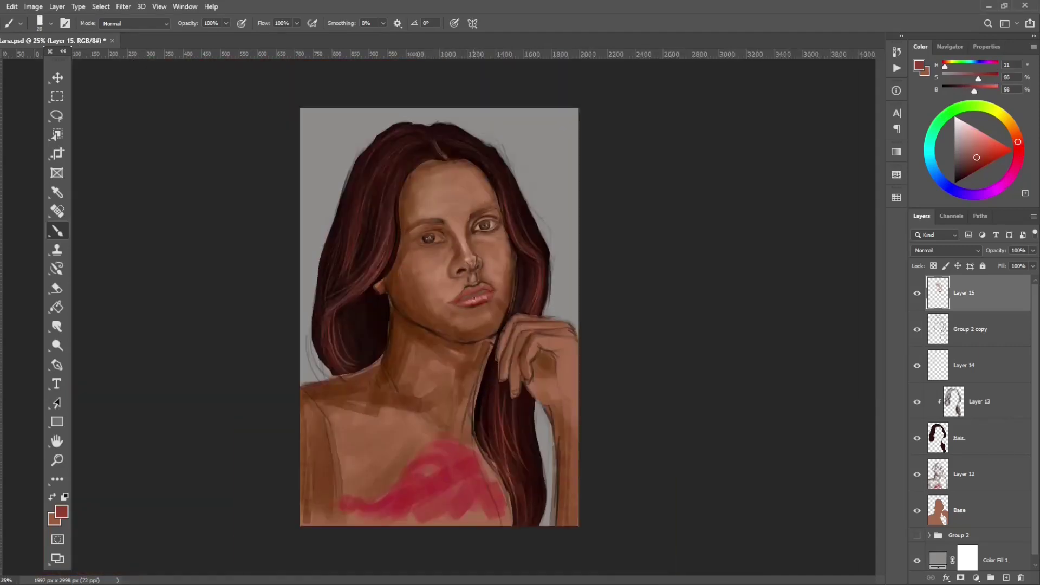
Zoom onto the nose and lips, then lighten the skin above the upper lip
{"action": "key", "text": "z"}
{"action": "left_click_drag", "start_coordinate": [464, 260], "coordinate": [541, 274]}
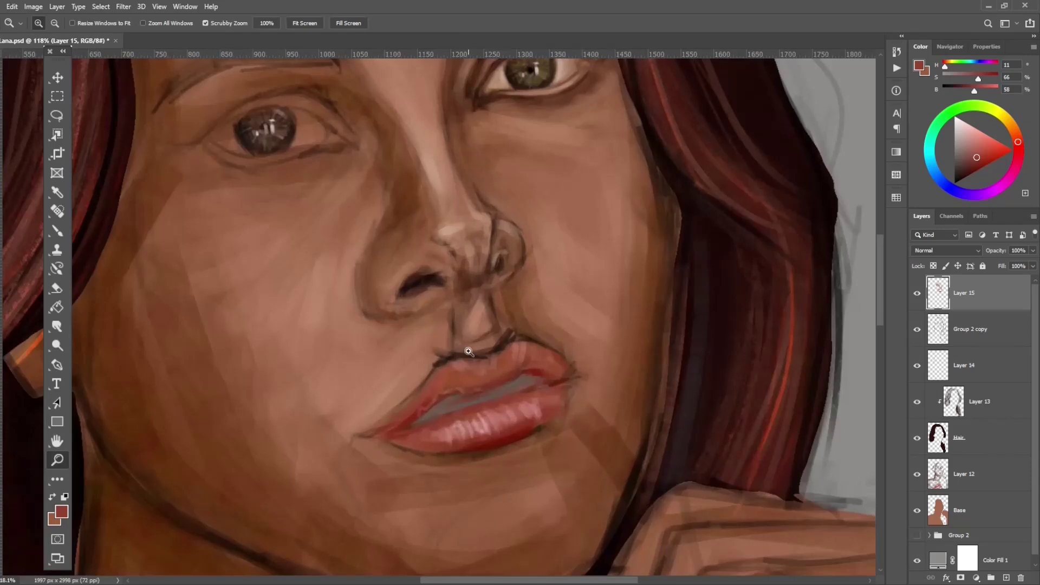
{"action": "key", "text": "b"}
{"action": "left_click", "coordinate": [444, 237], "text": "alt"}
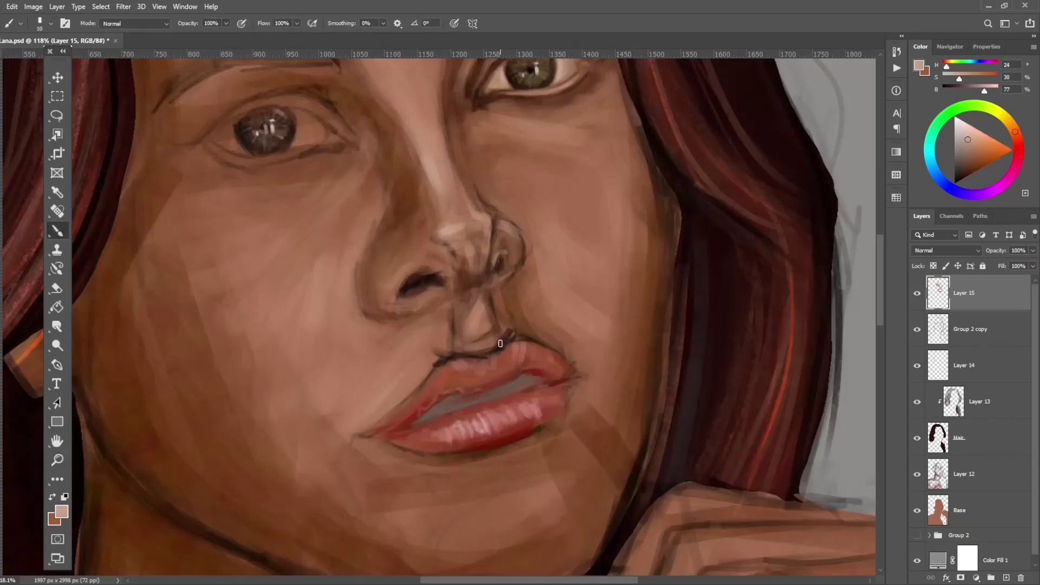
{"action": "mouse_move", "coordinate": [492, 353]}
{"action": "left_mouse_down"}
{"action": "mouse_move", "coordinate": [510, 331]}
{"action": "mouse_move", "coordinate": [442, 359]}
{"action": "mouse_move", "coordinate": [425, 382]}
{"action": "left_mouse_up"}
Sample several skin tones near the nose and soften the area between nose and lip
{"action": "key", "text": "bracketright"}
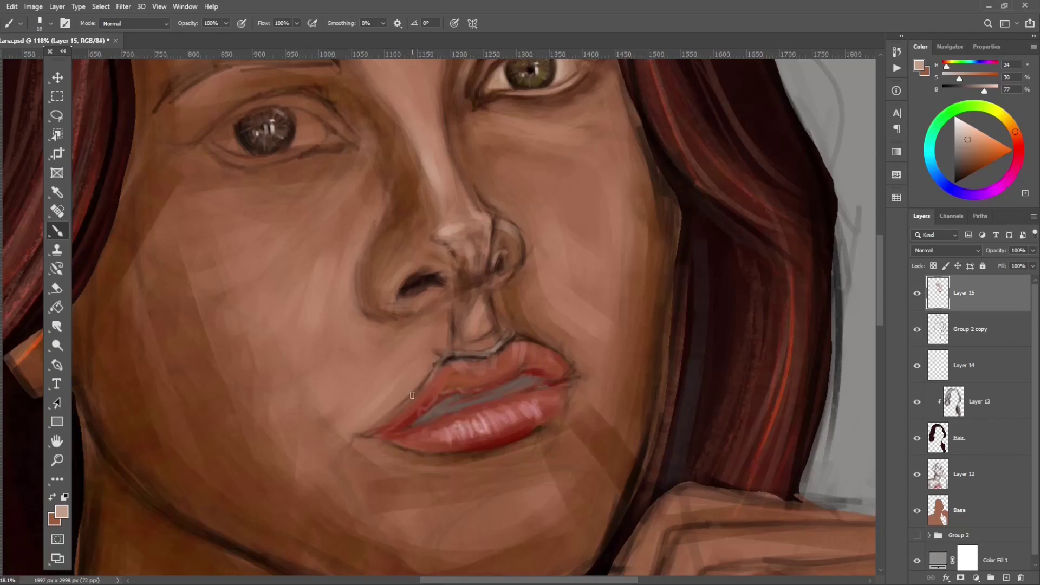
{"action": "left_click", "coordinate": [506, 333], "text": "alt"}
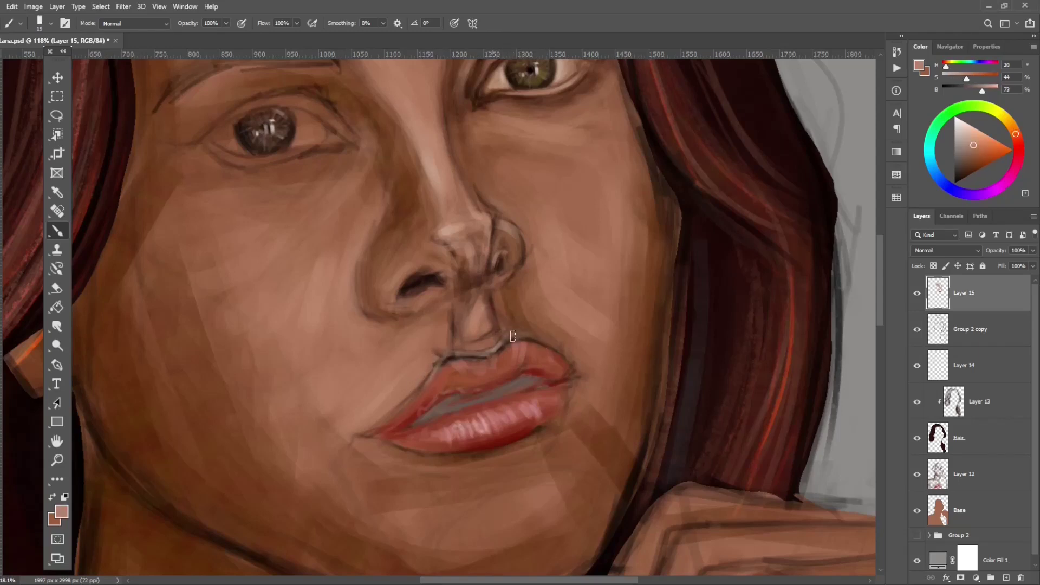
{"action": "left_click", "coordinate": [391, 412], "text": "alt"}
{"action": "left_click", "coordinate": [467, 249], "text": "alt"}
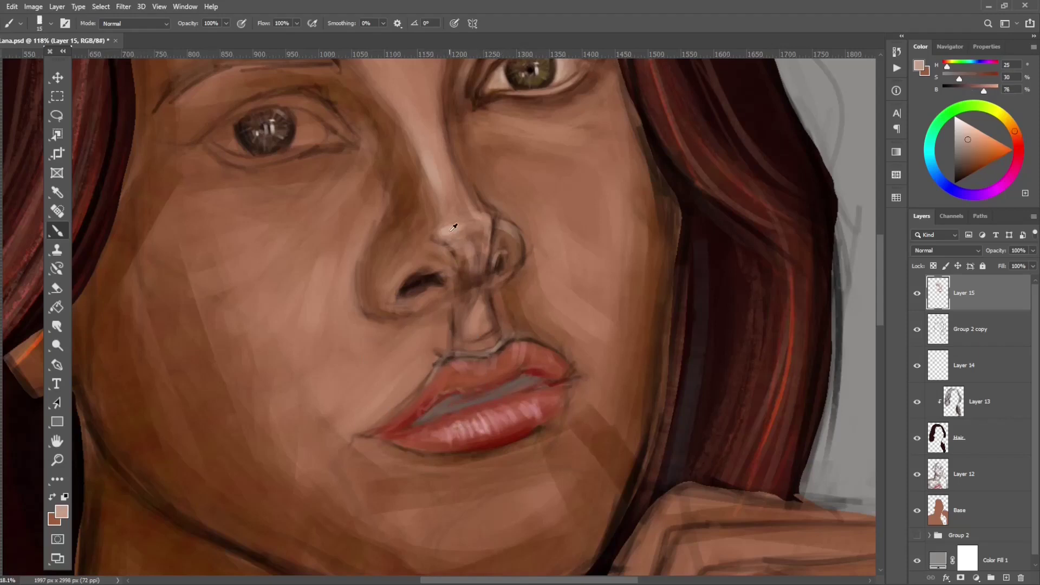
{"action": "left_click", "coordinate": [408, 207], "text": "alt"}
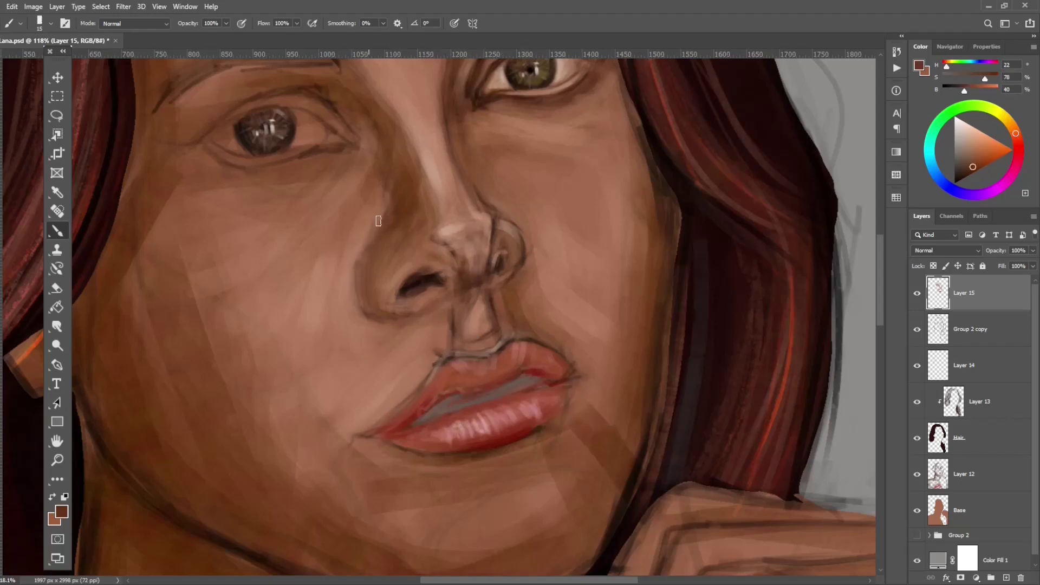
{"action": "left_click", "coordinate": [374, 222], "text": "alt"}
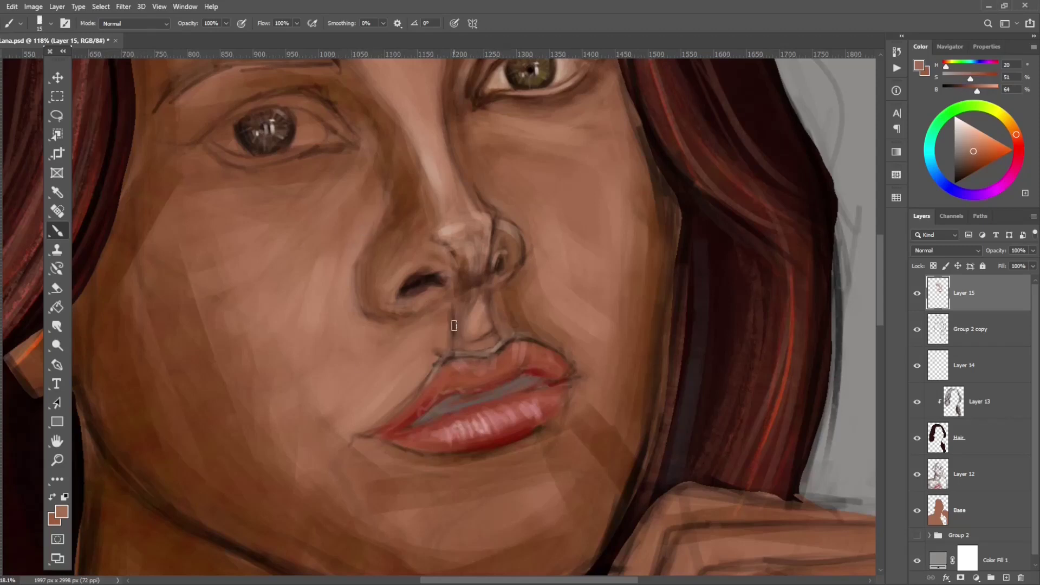
{"action": "left_click", "coordinate": [449, 234], "text": "alt"}
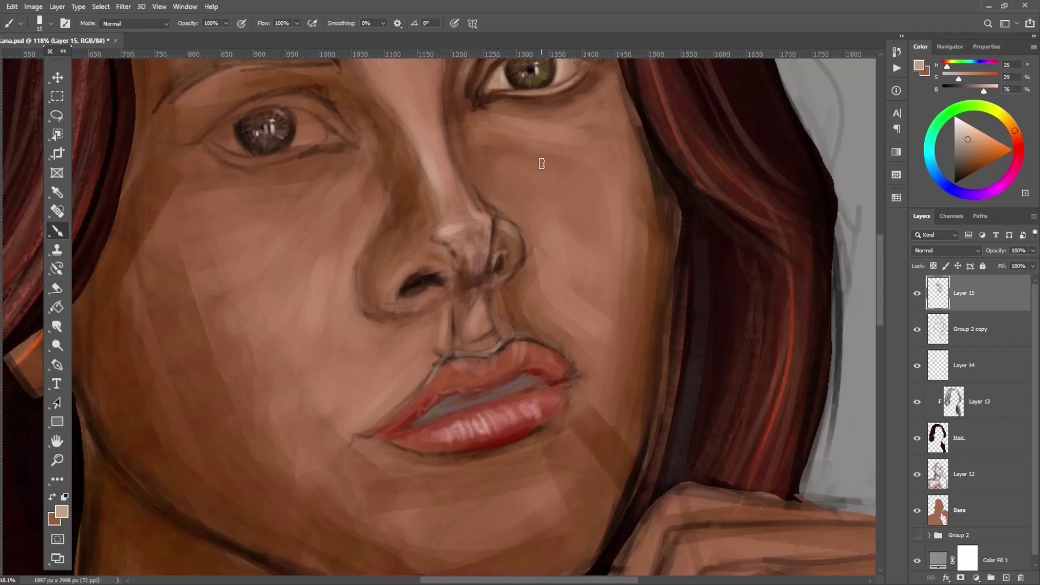
{"action": "left_click", "coordinate": [454, 232], "text": "alt"}
{"action": "left_click_drag", "start_coordinate": [495, 303], "coordinate": [490, 336]}
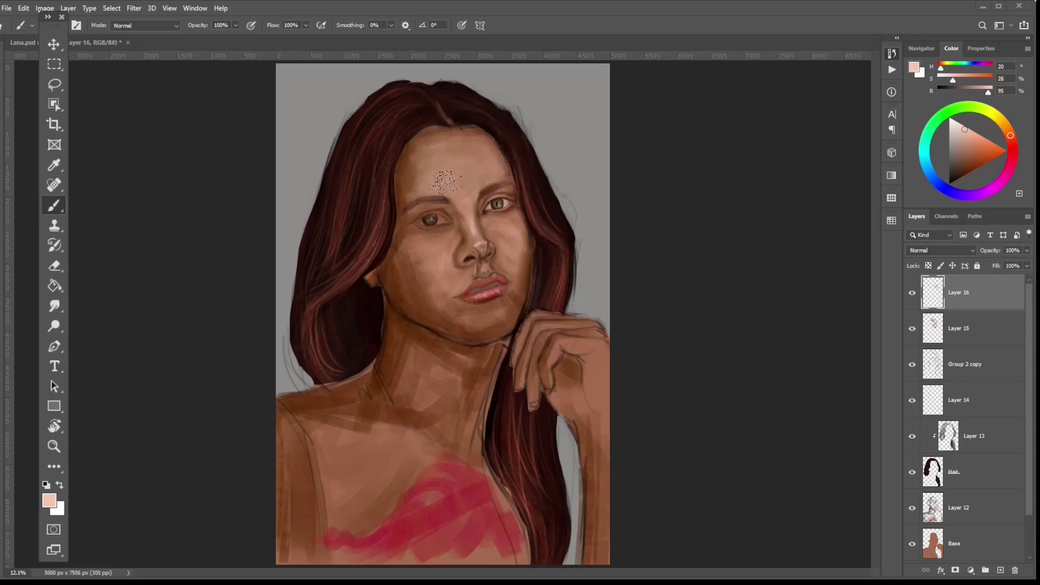
Flatten the image, then undo the flatten to restore the layer stack
{"action": "key", "text": "ctrl+shift+e"}
{"action": "key", "text": "space"}
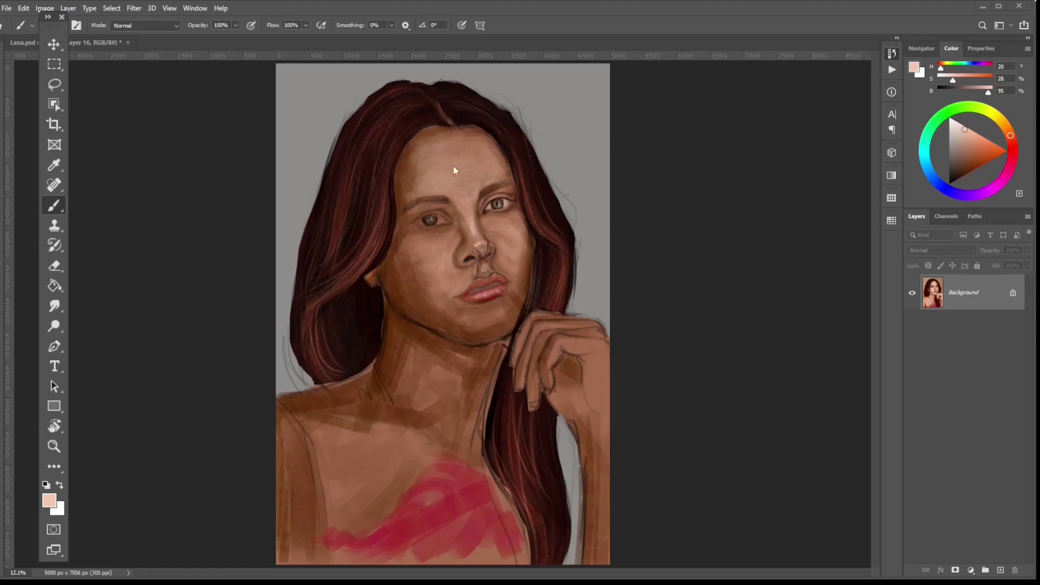
{"action": "key", "text": "ctrl+z"}
Sample a skin brown, pick a light pink, and show the Navigator overview
{"action": "left_click", "coordinate": [480, 182], "text": "alt"}
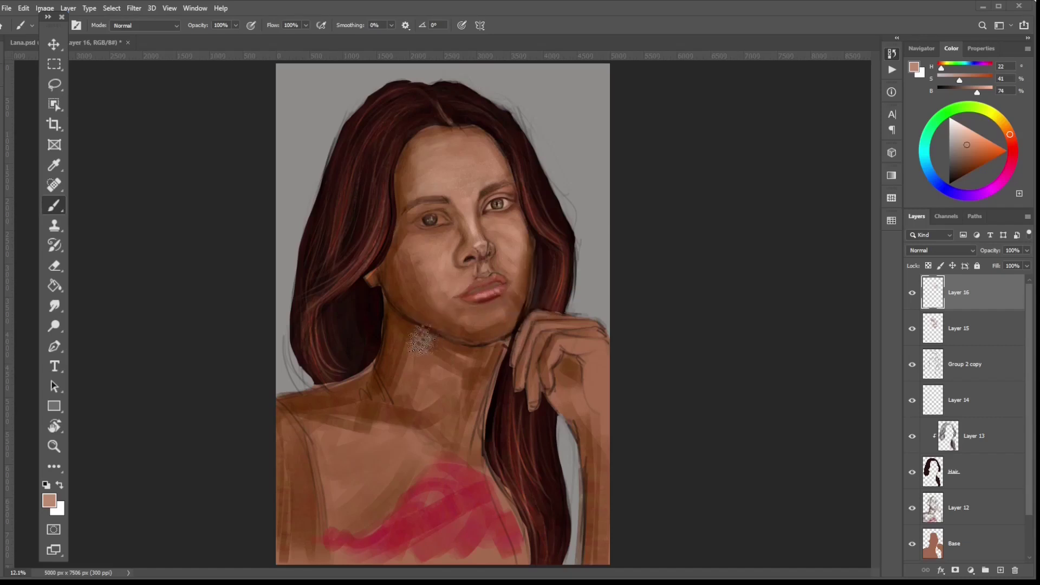
{"action": "left_click", "coordinate": [150, 305], "text": "alt"}
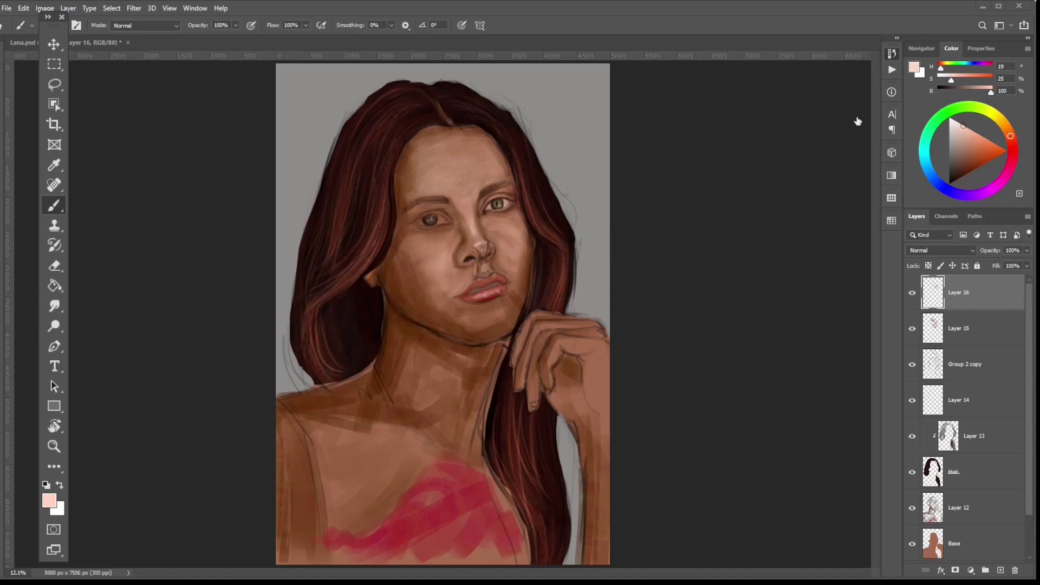
{"action": "left_click", "coordinate": [935, 47]}
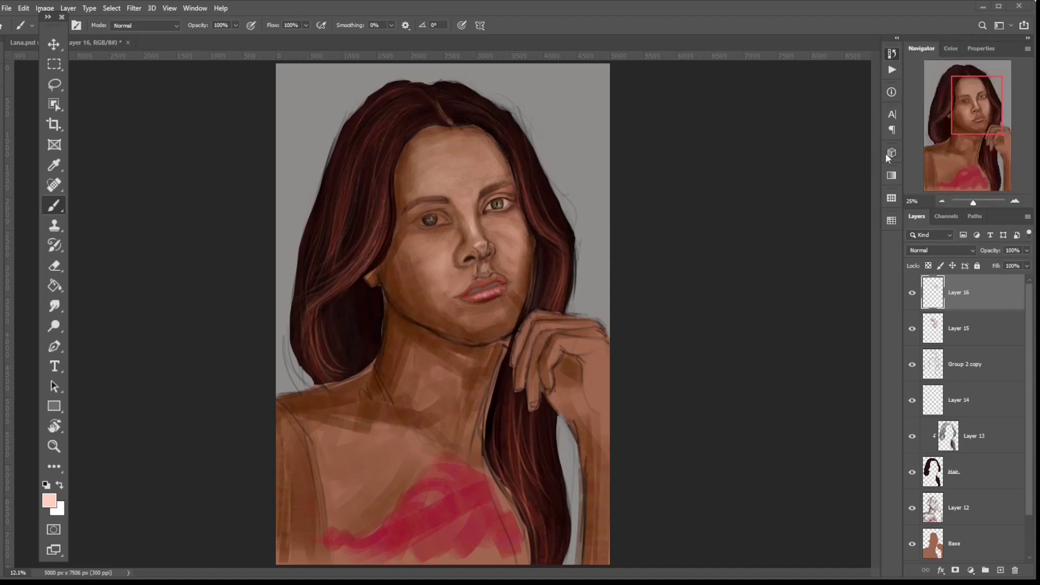
{"action": "left_click_drag", "start_coordinate": [968, 200], "coordinate": [970, 203]}
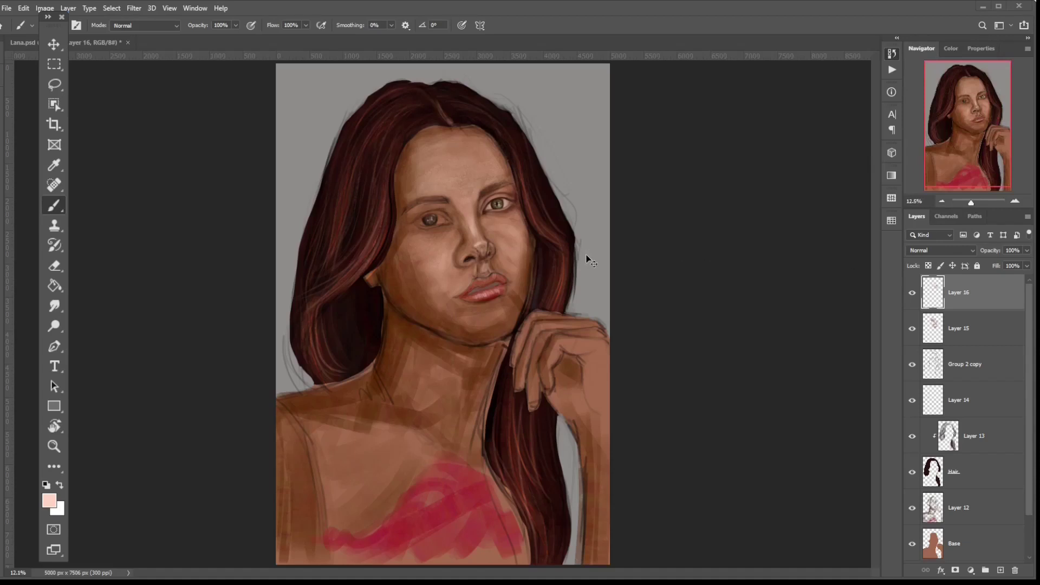
{"action": "key", "text": "ctrl+plus"}
{"action": "key", "text": "ctrl+plus"}
{"action": "key", "text": "ctrl+plus"}
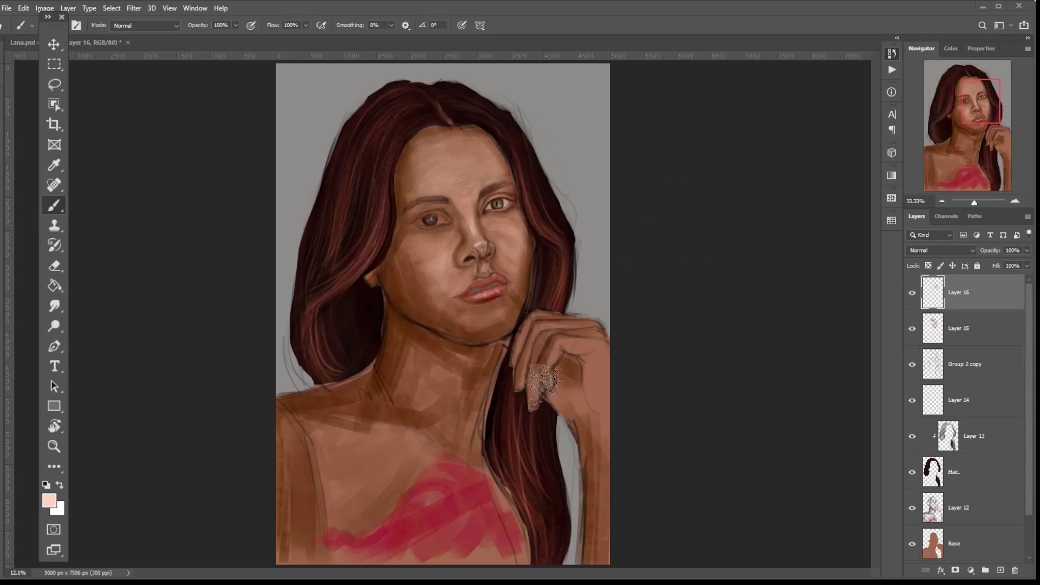
{"action": "left_click_drag", "start_coordinate": [499, 394], "coordinate": [530, 402]}
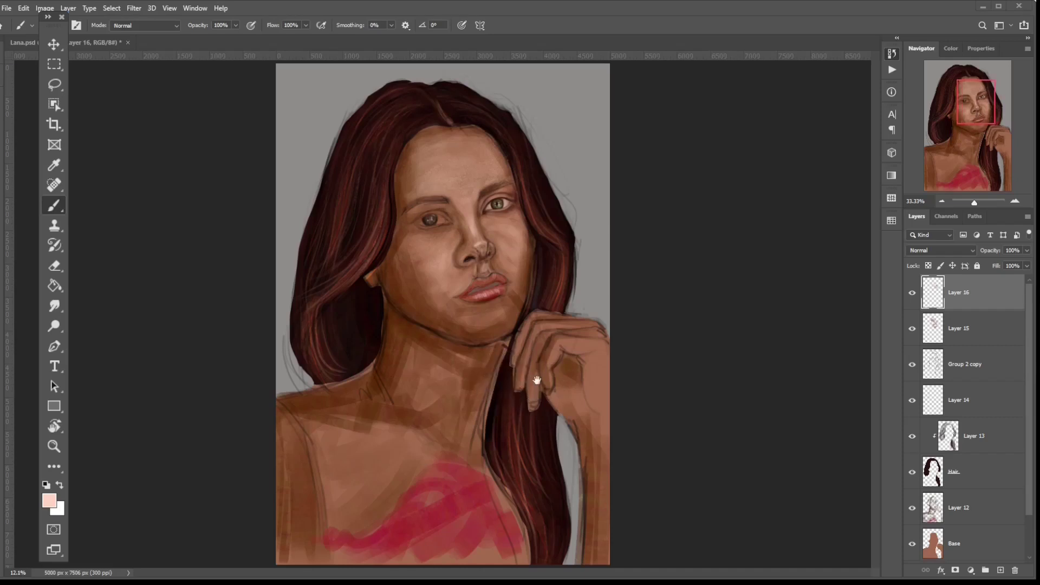
{"action": "key", "text": "ctrl+minus"}
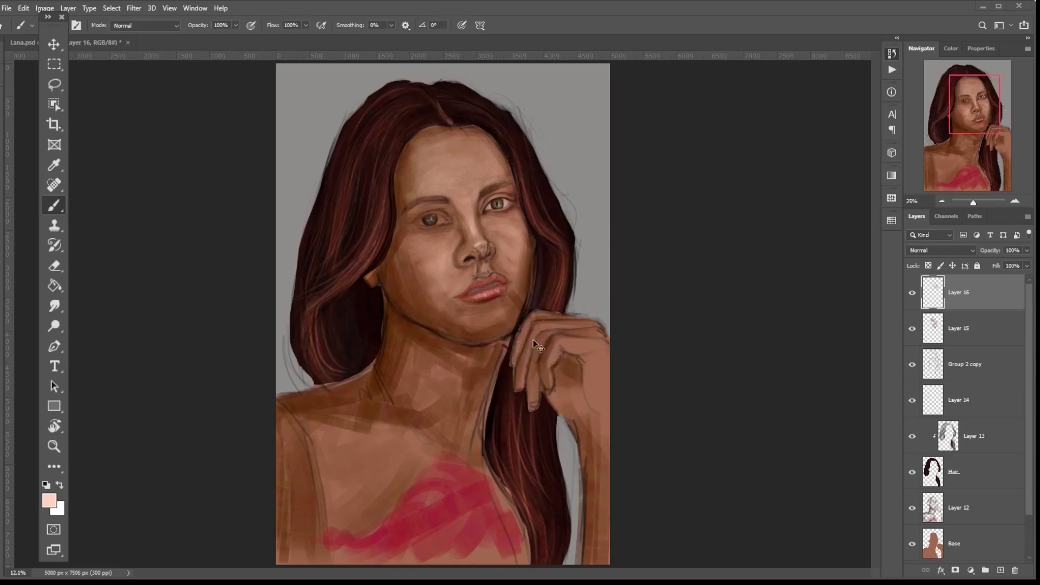
{"action": "mouse_move", "coordinate": [499, 364]}
{"action": "left_mouse_down"}
{"action": "mouse_move", "coordinate": [495, 379]}
{"action": "mouse_move", "coordinate": [476, 350]}
{"action": "left_mouse_up"}
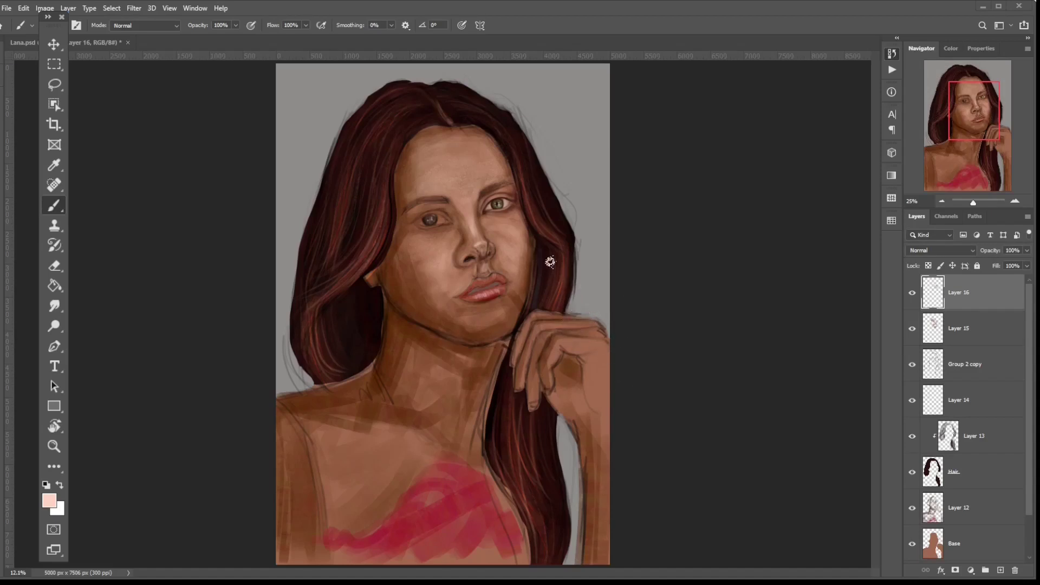
{"action": "key", "text": "bracketright"}
{"action": "key", "text": "bracketright"}
{"action": "key", "text": "bracketright"}
{"action": "key", "text": "bracketright"}
{"action": "key", "text": "bracketright"}
{"action": "key", "text": "bracketright"}
{"action": "key", "text": "bracketright"}
{"action": "key", "text": "bracketleft"}
{"action": "key", "text": "bracketleft"}
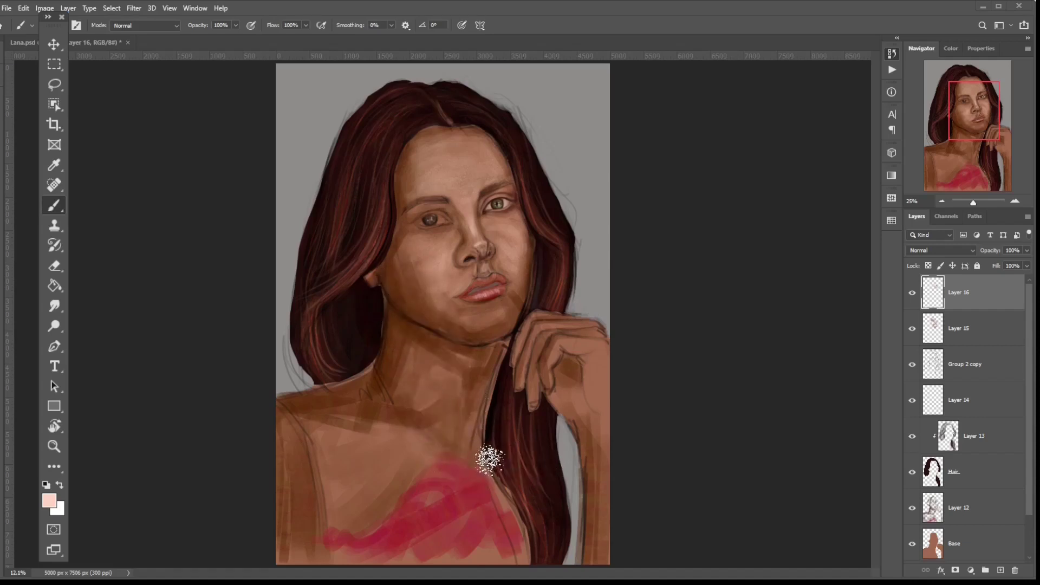
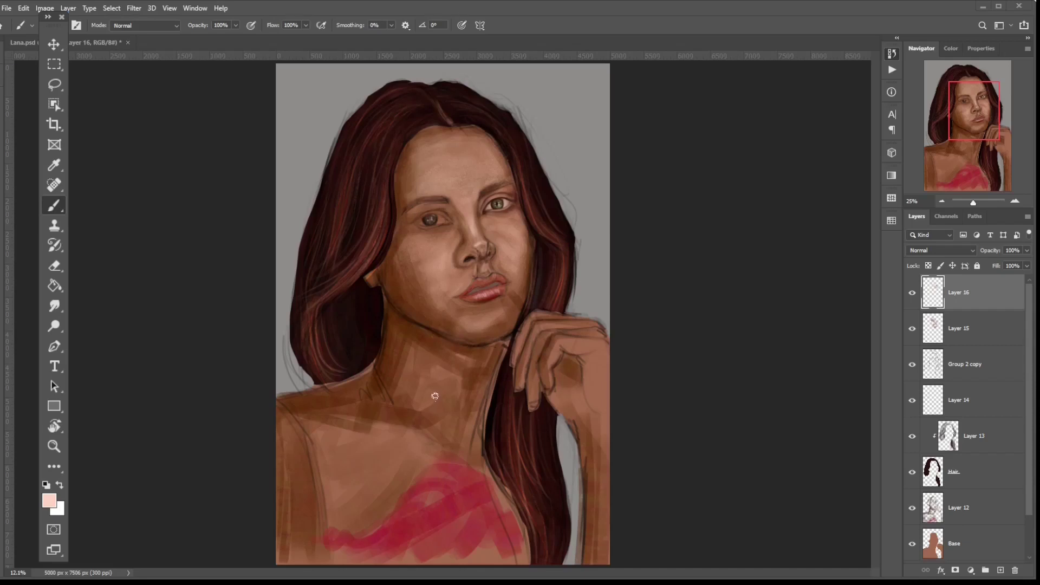
Adjust the brush size, shift the view up the face, and sample a muted rose colour
{"action": "key", "text": "bracketright"}
{"action": "key", "text": "bracketright"}
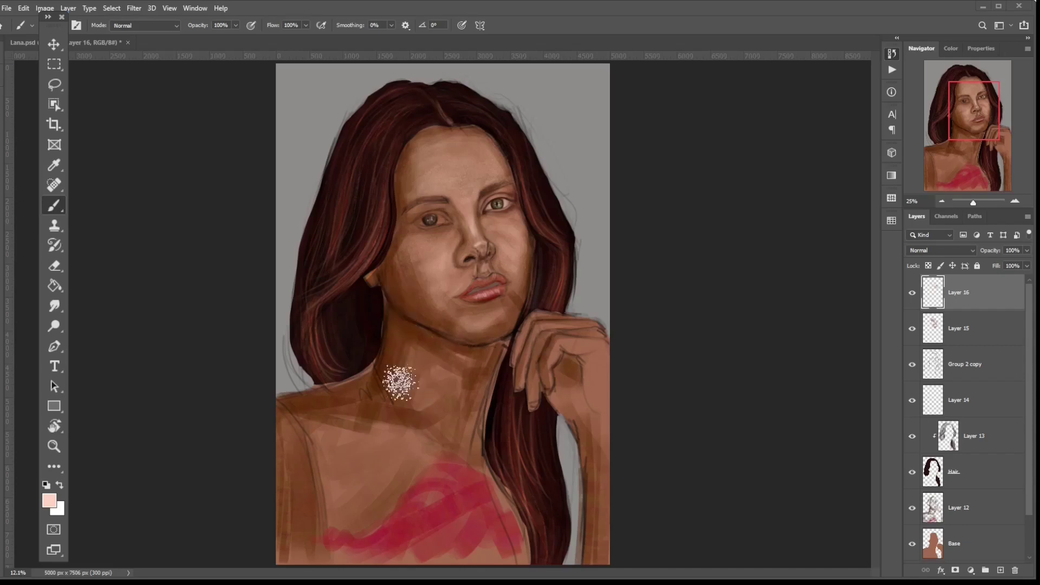
{"action": "key", "text": "bracketright"}
{"action": "key", "text": "bracketright"}
{"action": "key", "text": "bracketright"}
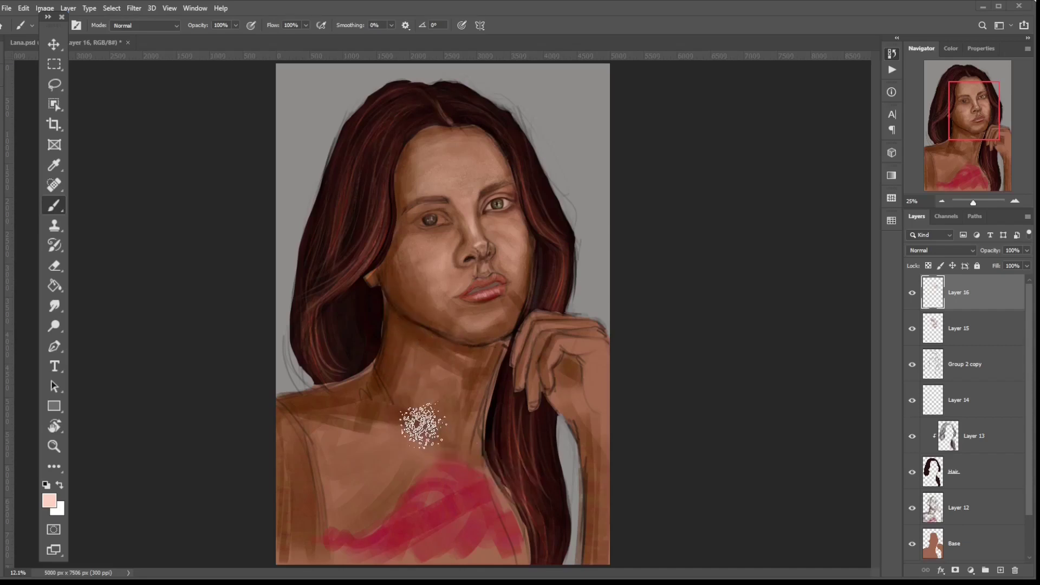
{"action": "key", "text": "bracketleft"}
{"action": "key", "text": "bracketleft"}
{"action": "key", "text": "bracketleft"}
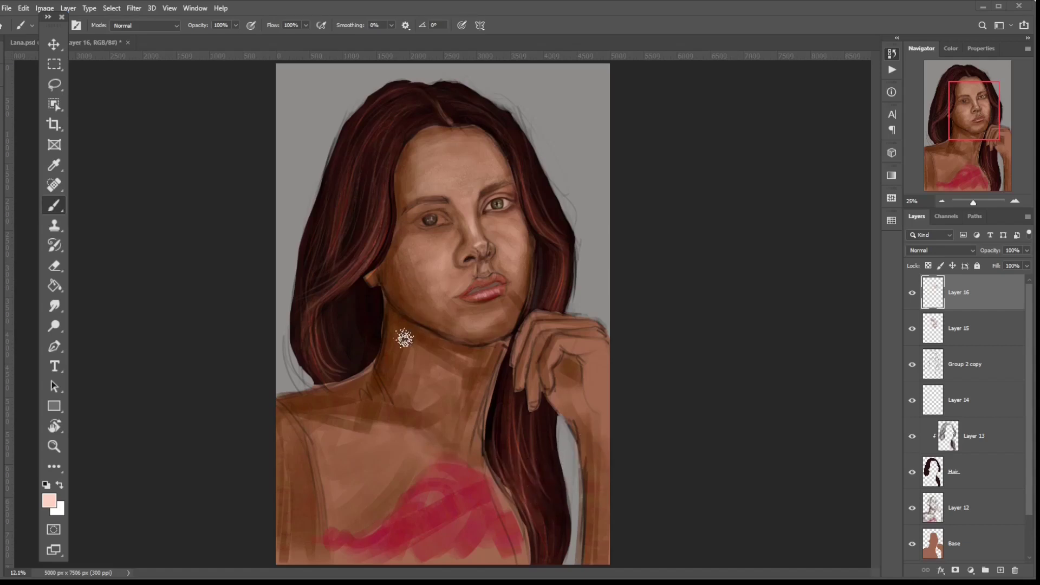
{"action": "key", "text": "bracketright"}
{"action": "key", "text": "bracketright"}
{"action": "key", "text": "bracketright"}
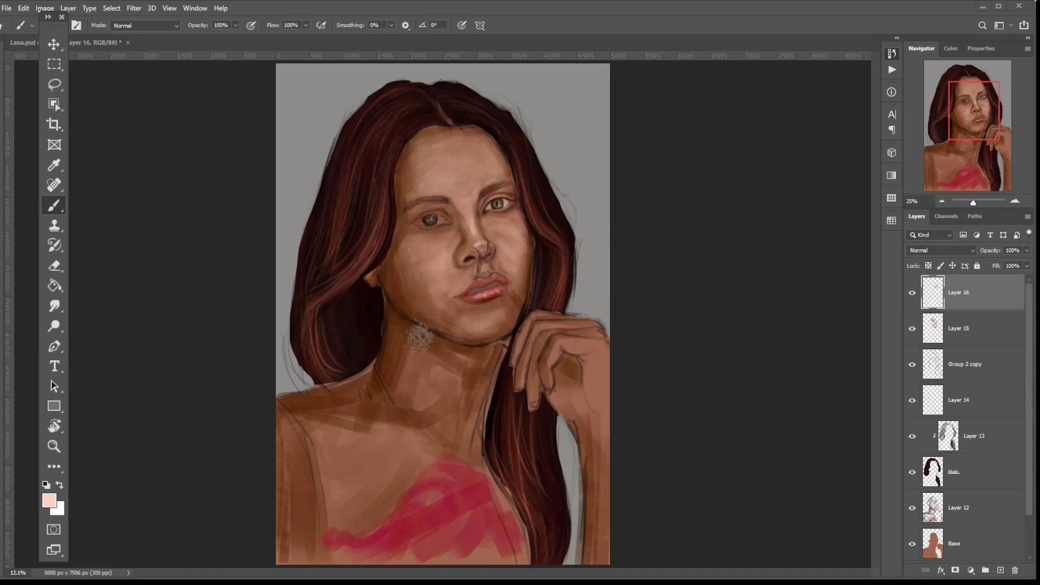
{"action": "key", "text": "bracketleft"}
{"action": "key", "text": "bracketleft"}
{"action": "key", "text": "bracketleft"}
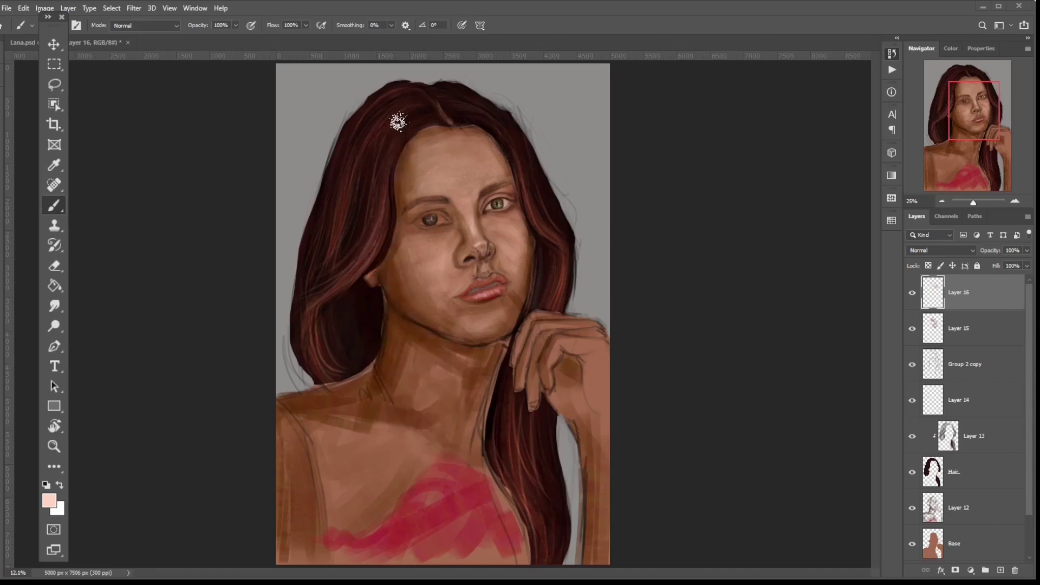
{"action": "key", "text": "bracketleft"}
{"action": "left_click_drag", "start_coordinate": [441, 162], "coordinate": [426, 240]}
{"action": "key", "text": "bracketright"}
{"action": "key", "text": "bracketright"}
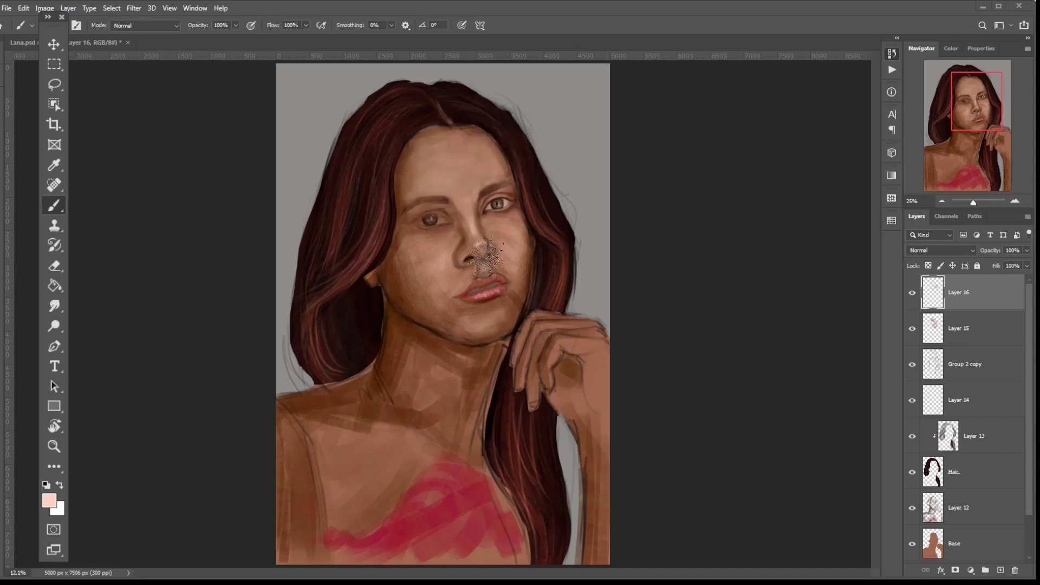
{"action": "left_click", "coordinate": [192, 147], "text": "alt"}
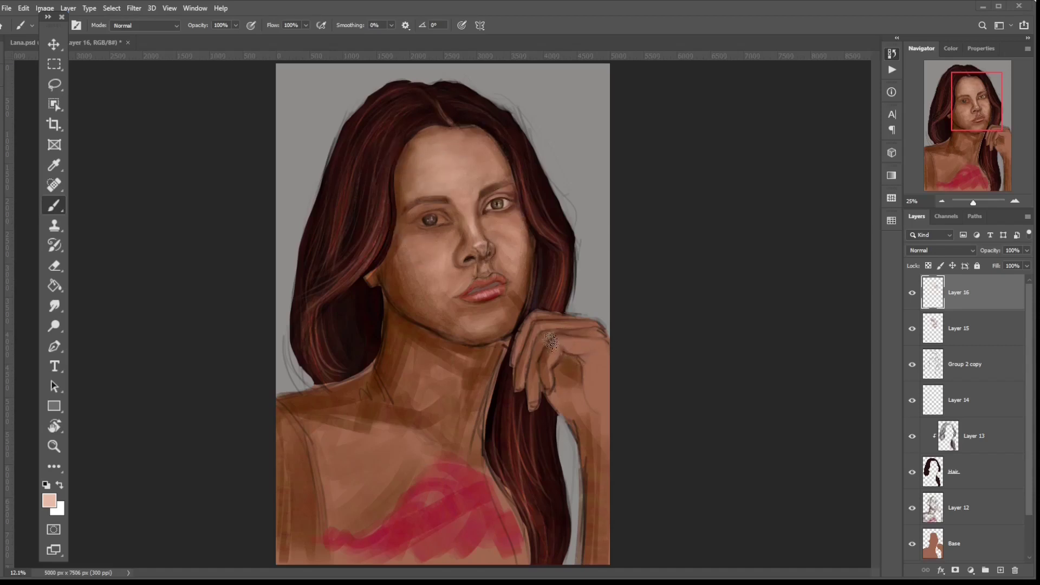
Darken the shading over the hand's knuckles, then pick a dark red and show the colour wheel
{"action": "left_click_drag", "start_coordinate": [567, 340], "coordinate": [560, 352]}
{"action": "key", "text": "bracketright"}
{"action": "key", "text": "bracketright"}
{"action": "key", "text": "bracketright"}
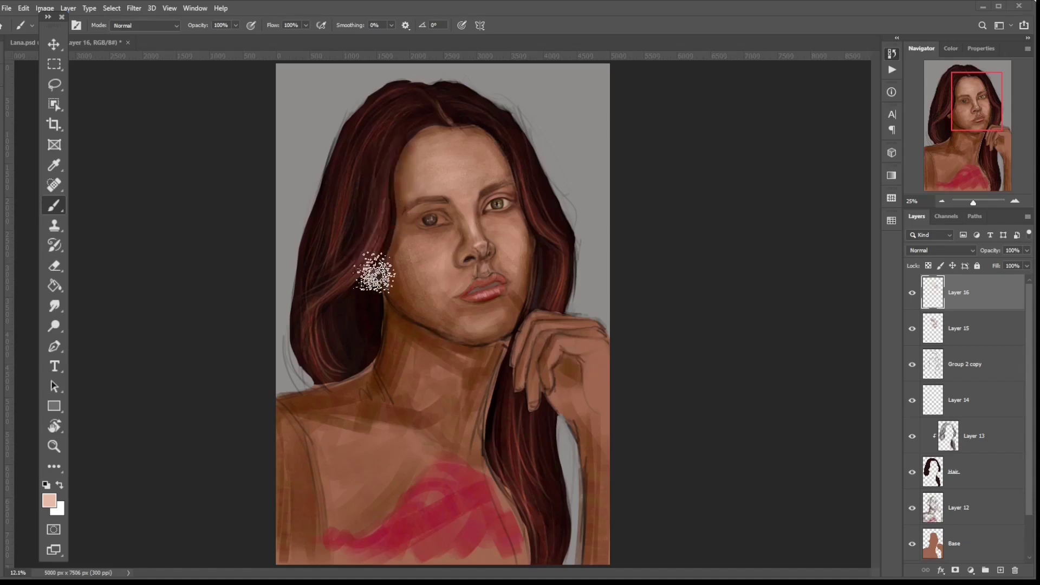
{"action": "left_click", "coordinate": [180, 324], "text": "alt"}
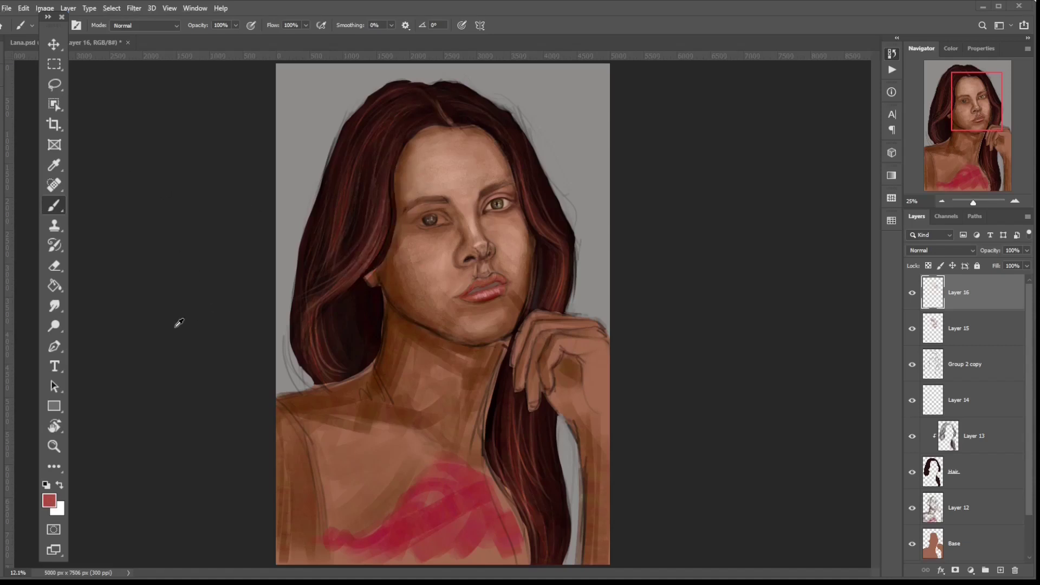
{"action": "left_click", "coordinate": [951, 49]}
Shift the paint colour from red toward pink, resize the brush, and sample a lighter pink skin tone from the face
{"action": "left_click_drag", "start_coordinate": [1016, 146], "coordinate": [1008, 170]}
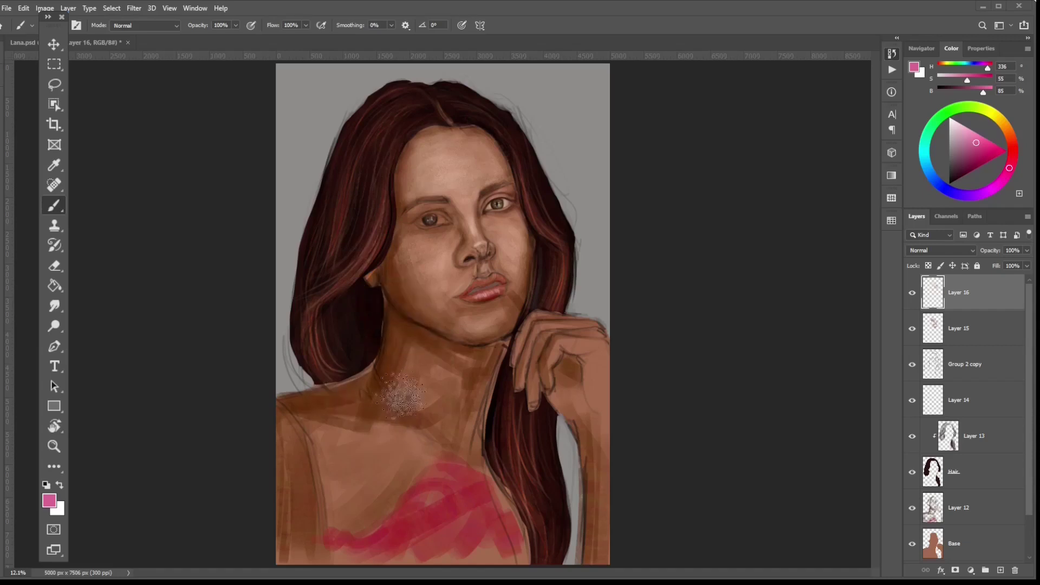
{"action": "key", "text": "bracketleft"}
{"action": "key", "text": "bracketleft"}
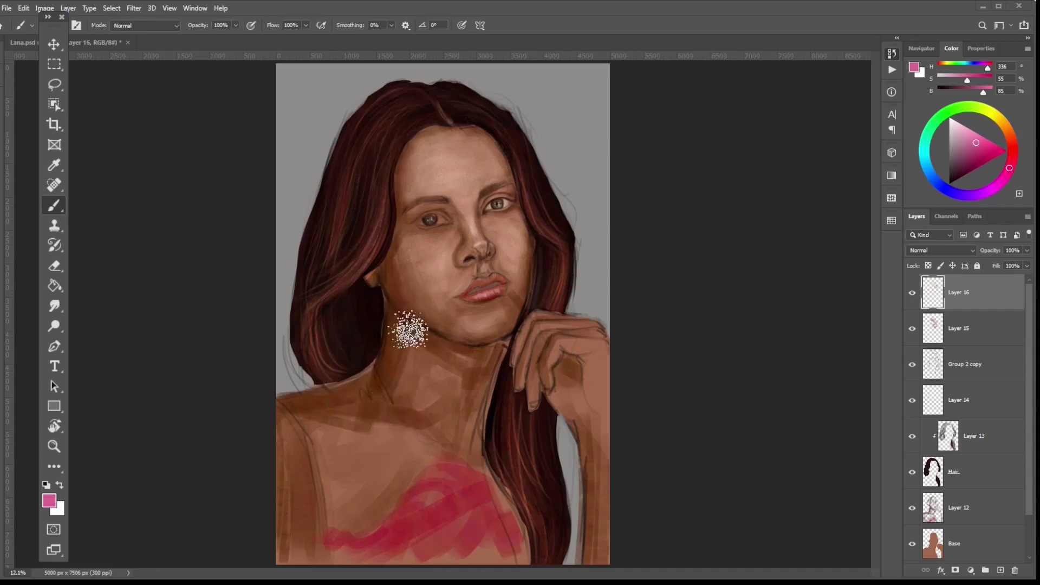
{"action": "key", "text": "bracketright"}
{"action": "key", "text": "bracketright"}
{"action": "key", "text": "bracketleft"}
{"action": "key", "text": "bracketleft"}
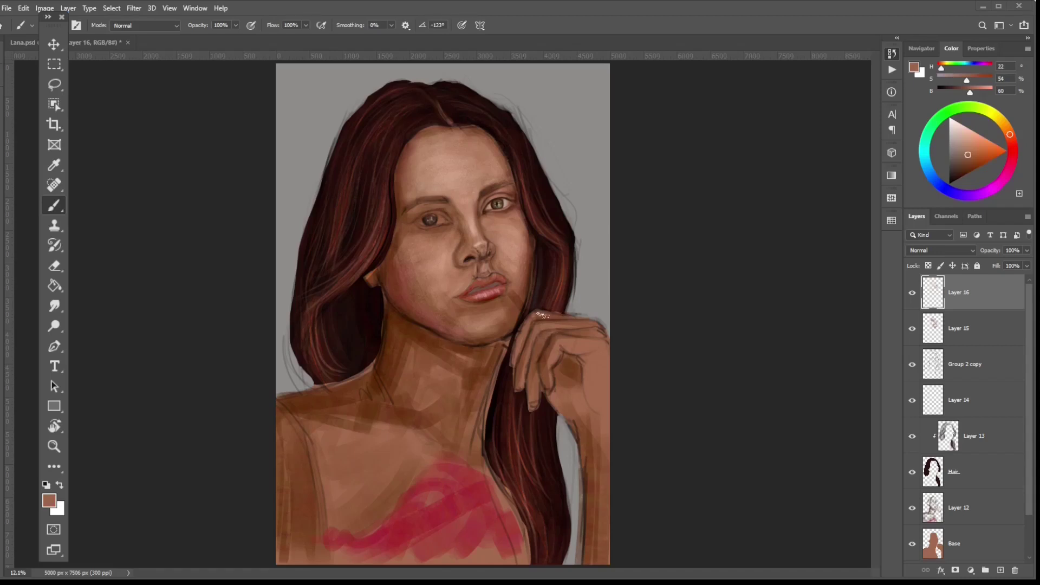
{"action": "left_click", "coordinate": [533, 305], "text": "alt"}
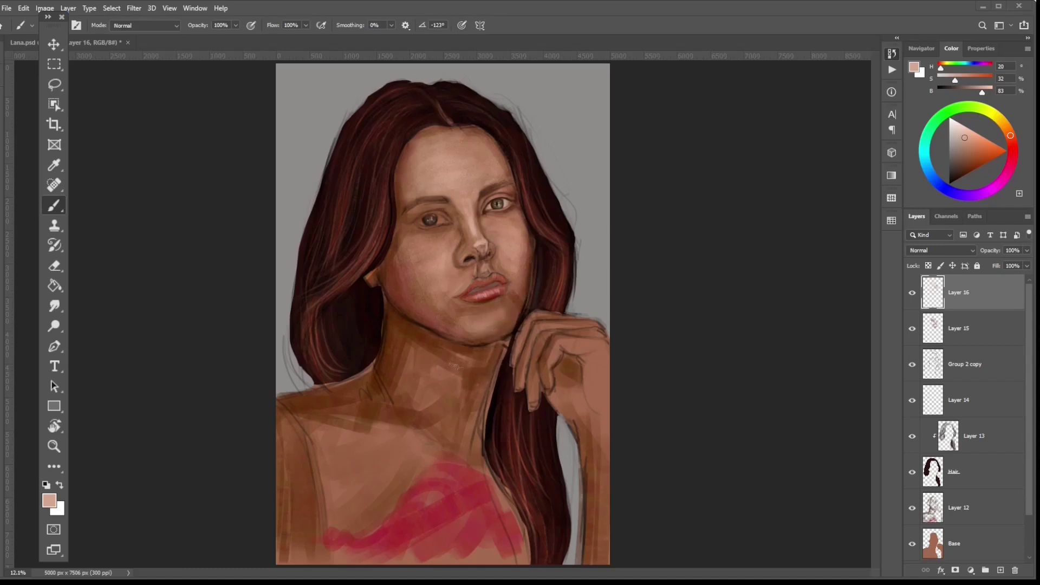
Sample a darker skin tone, paint a thin stroke along the hair-neck edge, and double the brush size
{"action": "left_click", "coordinate": [454, 349], "text": "alt"}
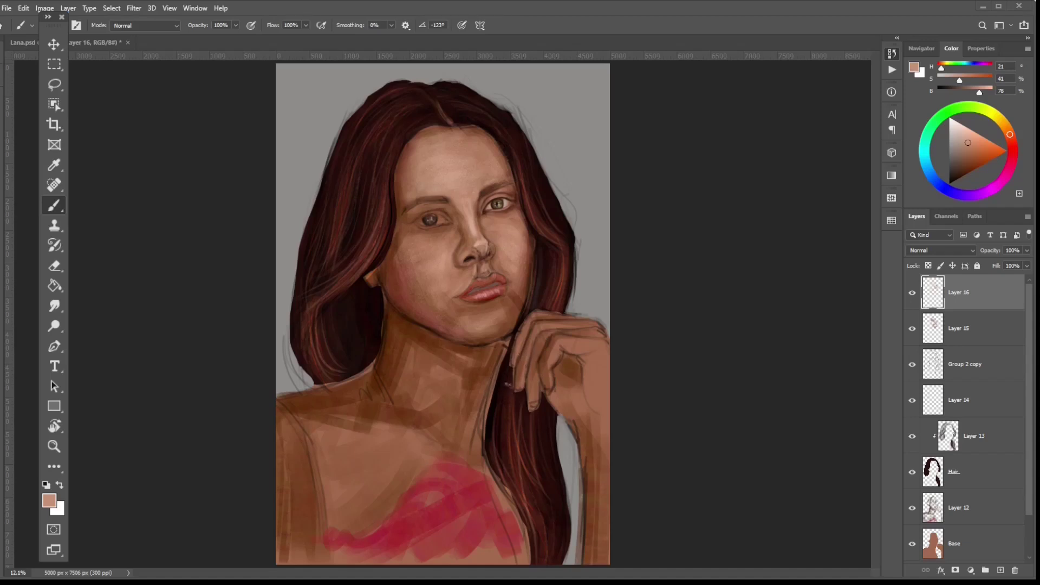
{"action": "left_click_drag", "start_coordinate": [502, 349], "coordinate": [496, 386]}
{"action": "key", "text": "bracketright"}
{"action": "key", "text": "bracketright"}
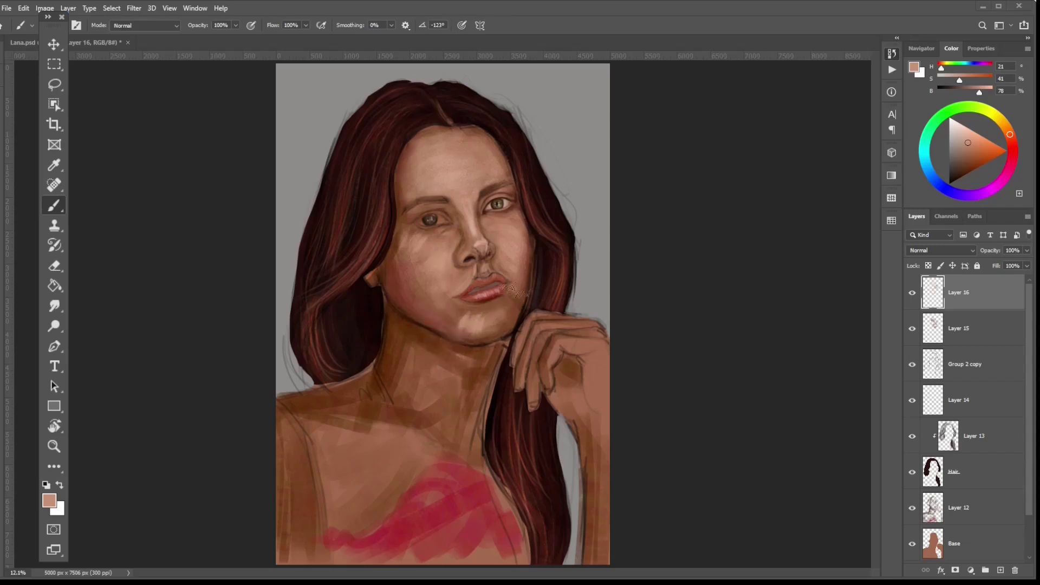
Sample a lighter skin tone for forehead and cheek highlights
{"action": "left_click", "coordinate": [125, 269], "text": "alt"}
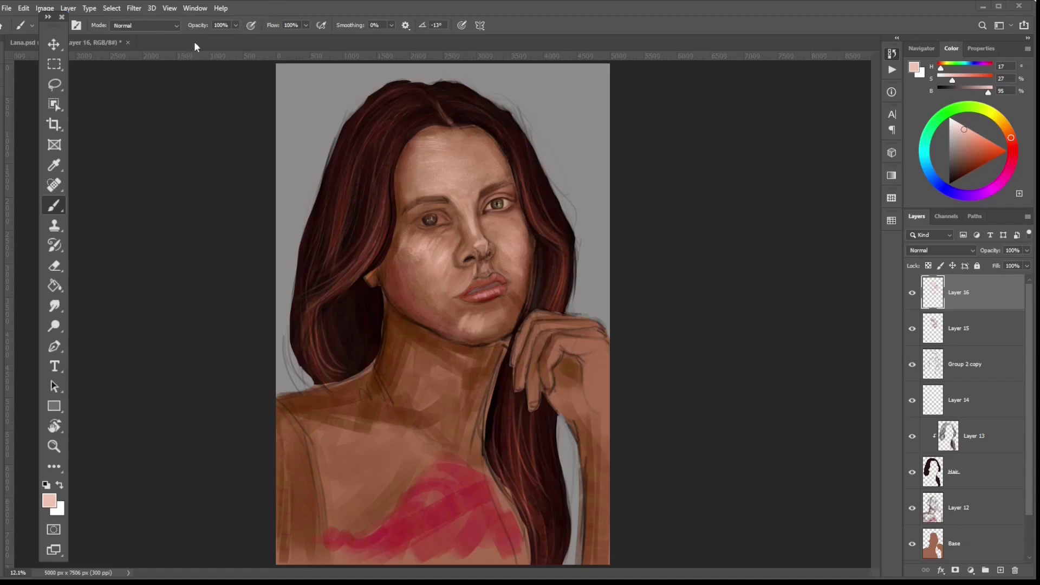
Paint a small dark stroke at the forehead hairline, sample the hair's dark red, then choose a lighter pink-brown
{"action": "left_click_drag", "start_coordinate": [498, 140], "coordinate": [502, 165]}
{"action": "left_click", "coordinate": [551, 459], "text": "alt"}
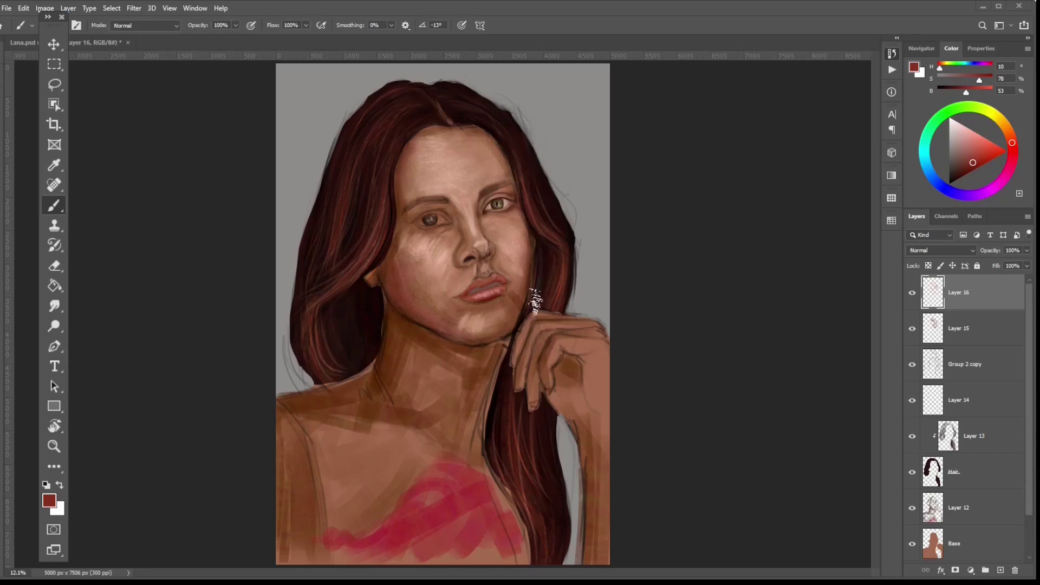
{"action": "left_click", "coordinate": [560, 448], "text": "alt"}
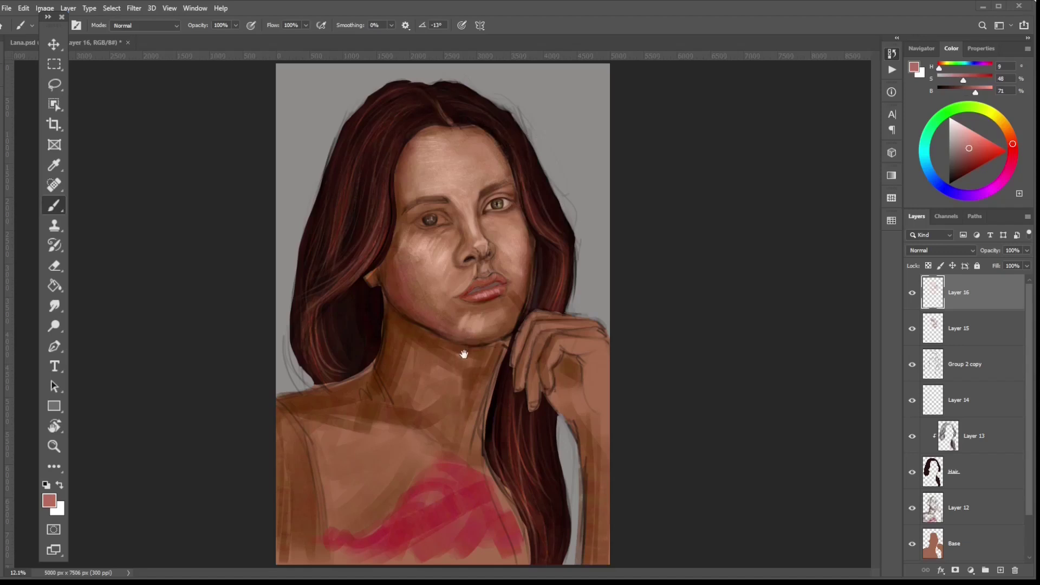
Sample skin tones, zoom in on the face, angle the brush tip to -130°, and pick a light pink skin tone
{"action": "left_click", "coordinate": [421, 294], "text": "alt"}
{"action": "left_click", "coordinate": [419, 295], "text": "alt"}
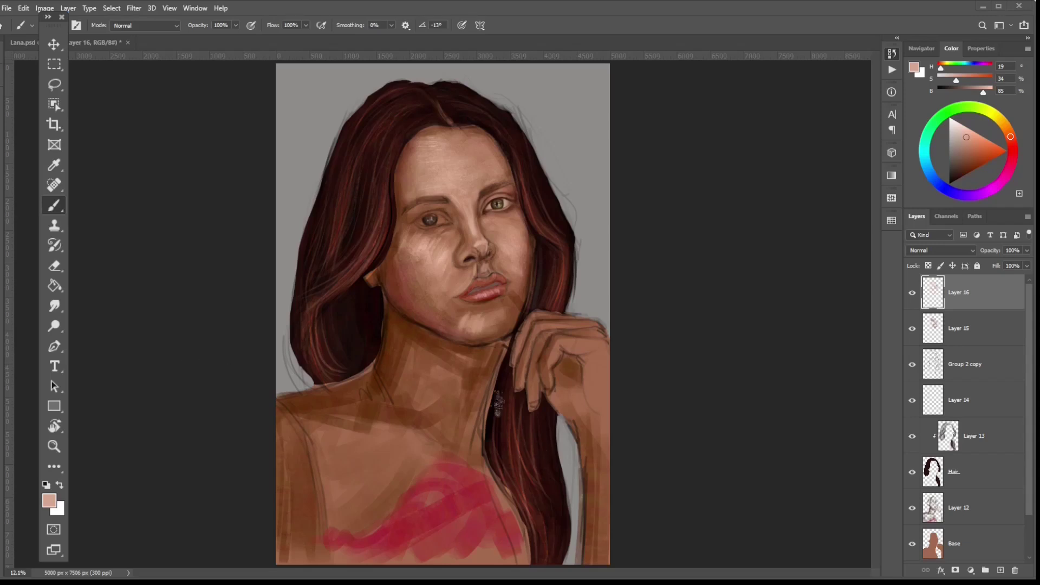
{"action": "left_click", "coordinate": [526, 443], "text": "alt"}
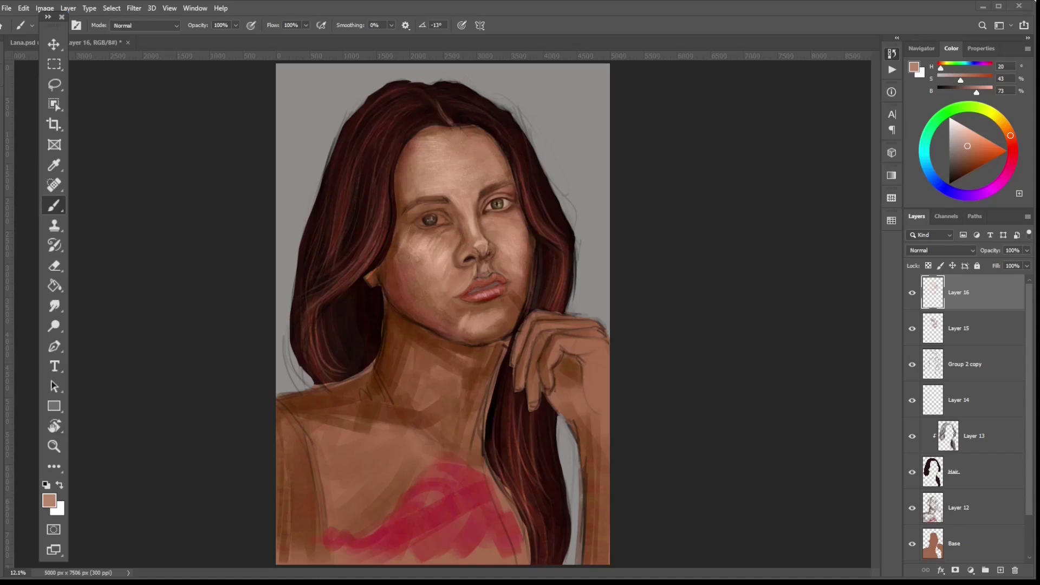
{"action": "left_click", "coordinate": [921, 48]}
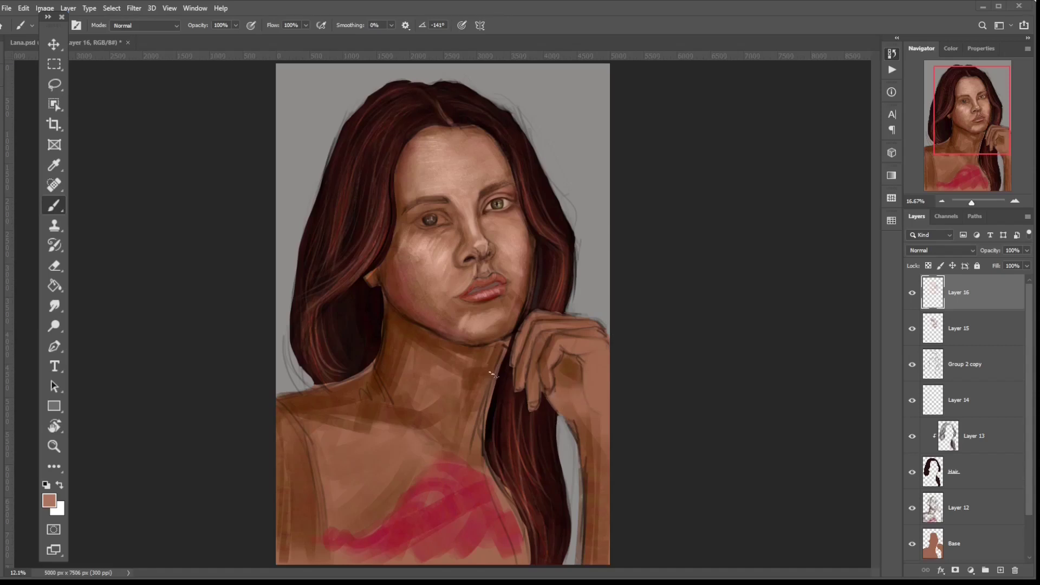
{"action": "key", "text": "ctrl+plus"}
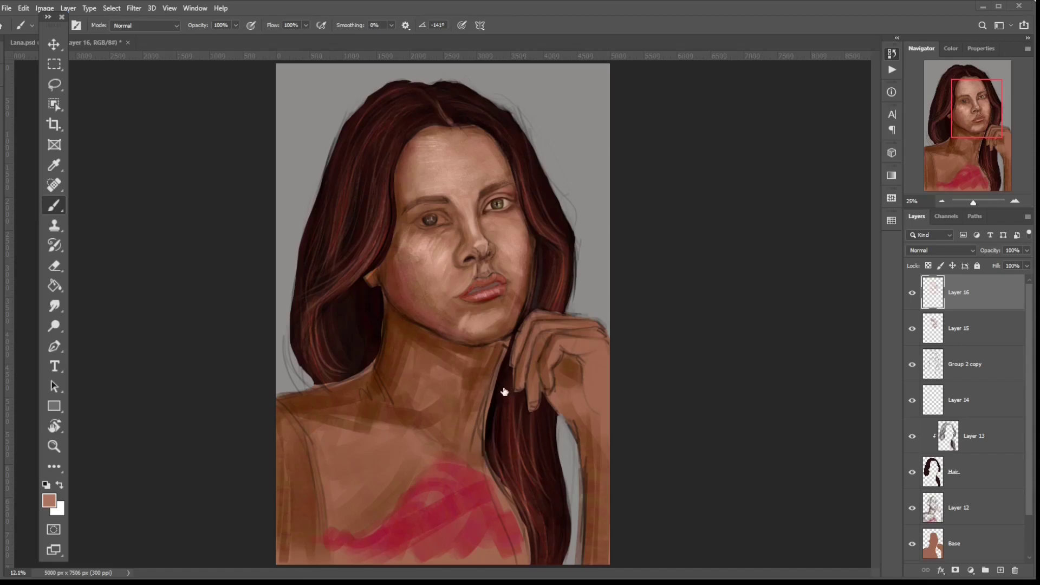
{"action": "key", "text": "Right"}
{"action": "key", "text": "Right"}
{"action": "key", "text": "Right"}
{"action": "left_click", "coordinate": [450, 332], "text": "alt"}
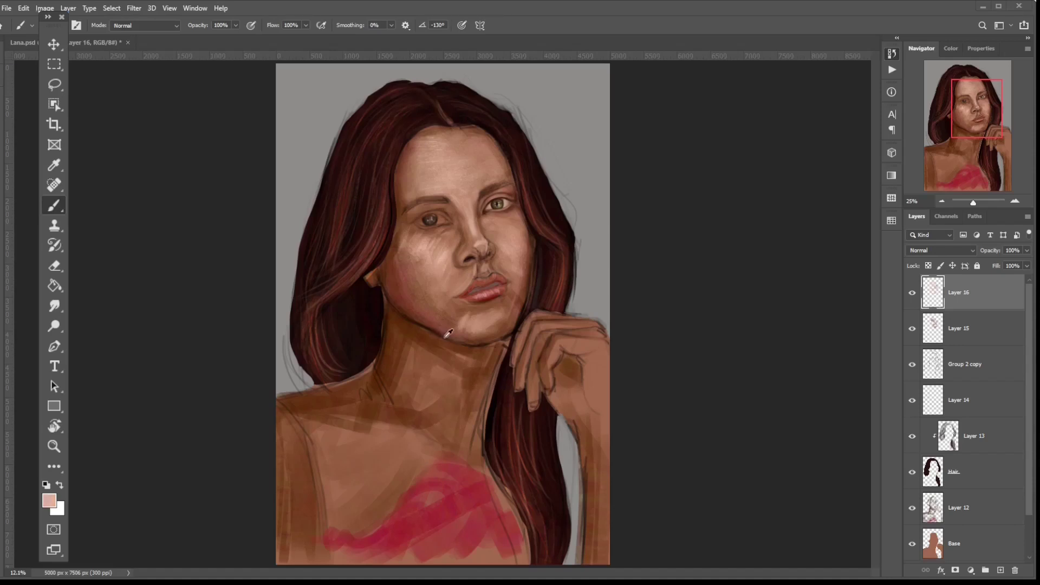